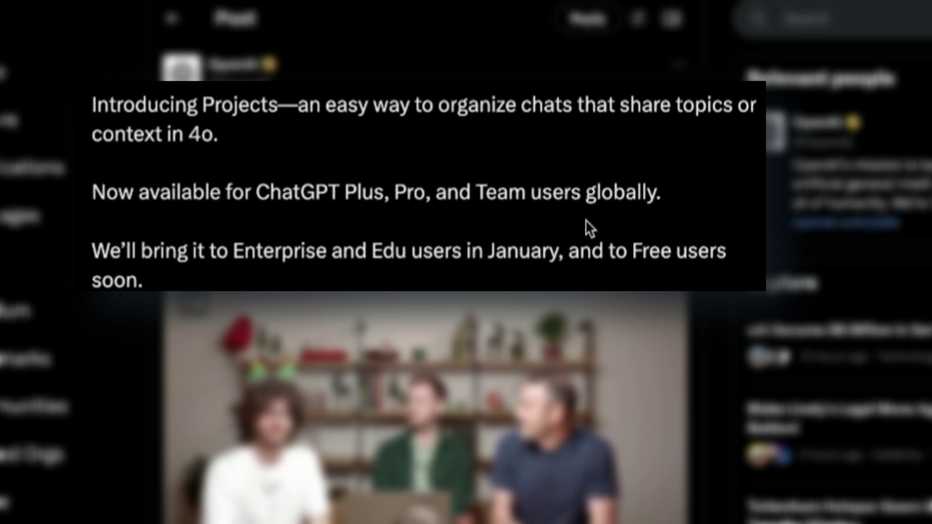
Step: Look through OpenAI's post announcing ChatGPT Projects and the follow-up posts in its thread
scroll(670, 229, "down", 2)
scroll(704, 209, "down", 12)
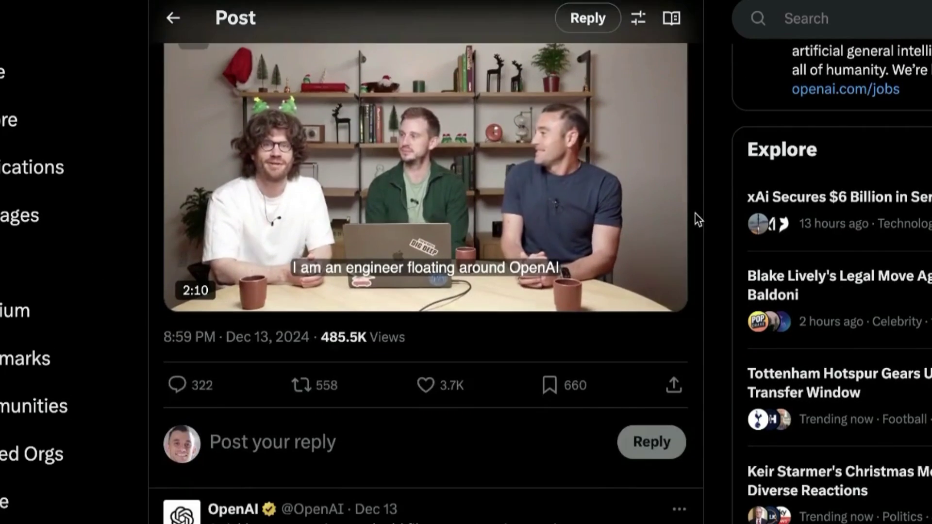
scroll(705, 261, "down", 4)
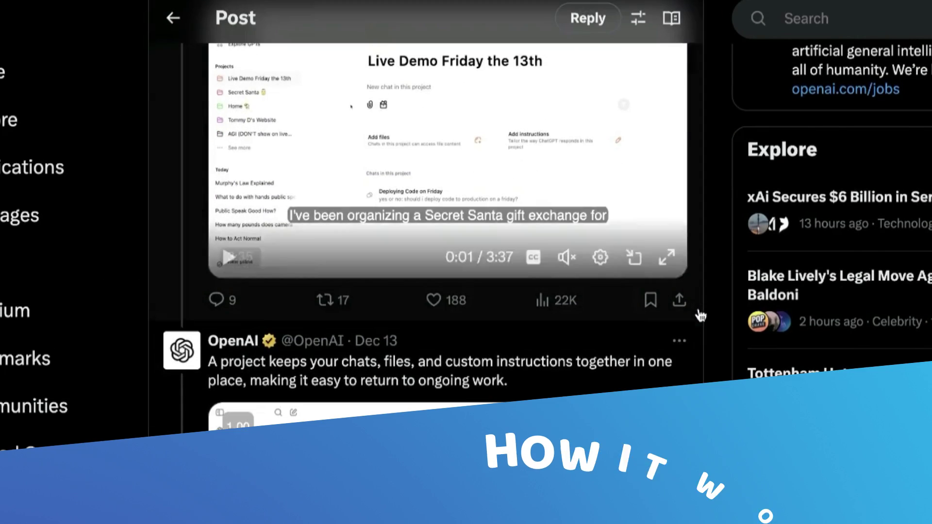
scroll(658, 520, "down", 15)
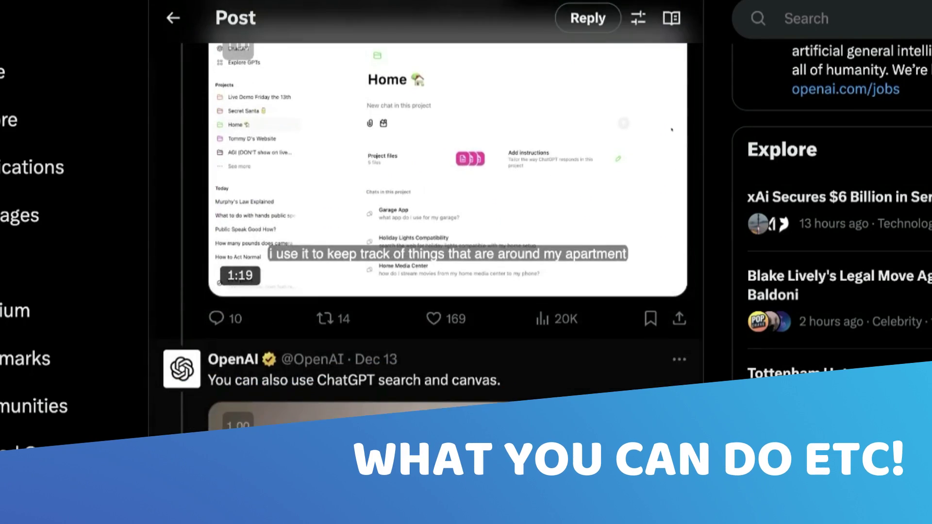
scroll(658, 519, "down", 5)
scroll(547, 170, "up", 20)
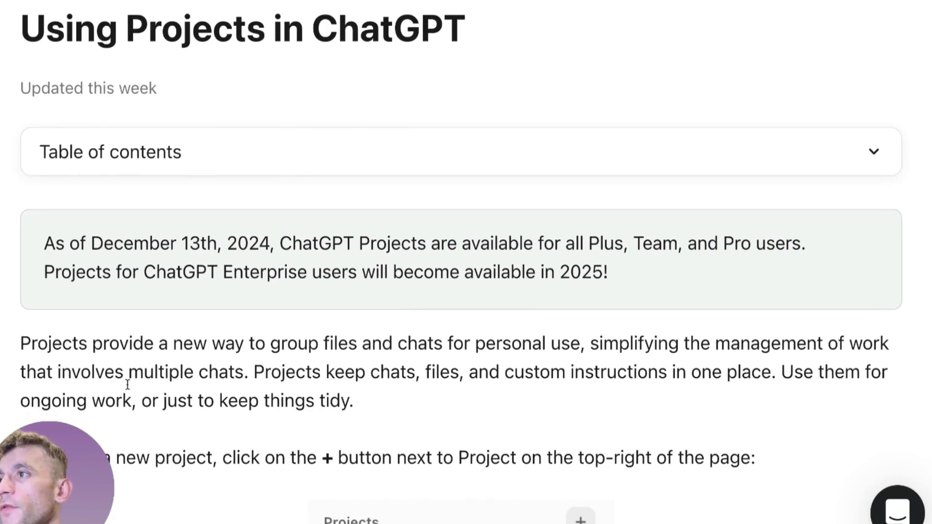
Step: Skim the "Using Projects in ChatGPT" help article and return to its introduction
left_click_drag(63, 444, 896, 101)
scroll(715, 206, "down", 20)
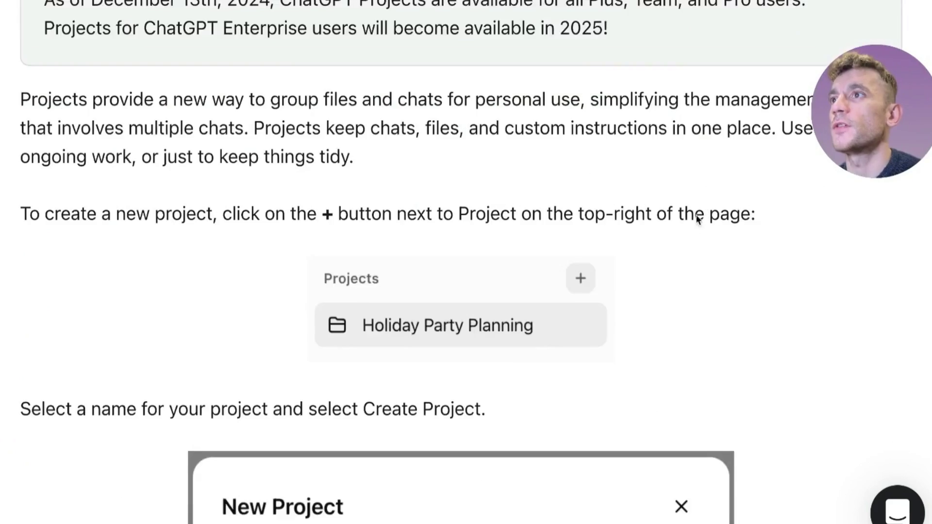
scroll(636, 268, "down", 8)
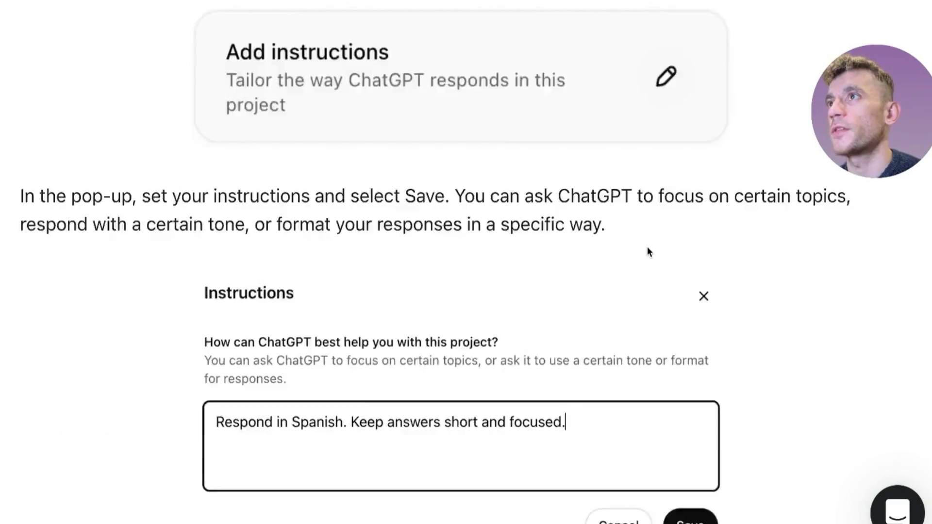
scroll(647, 250, "up", 20)
scroll(637, 247, "down", 8)
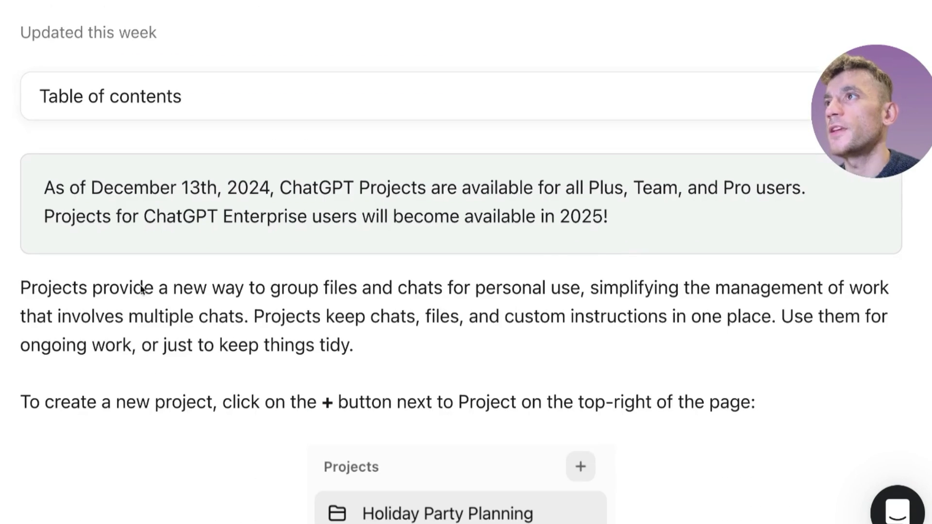
scroll(29, 291, "down", 1)
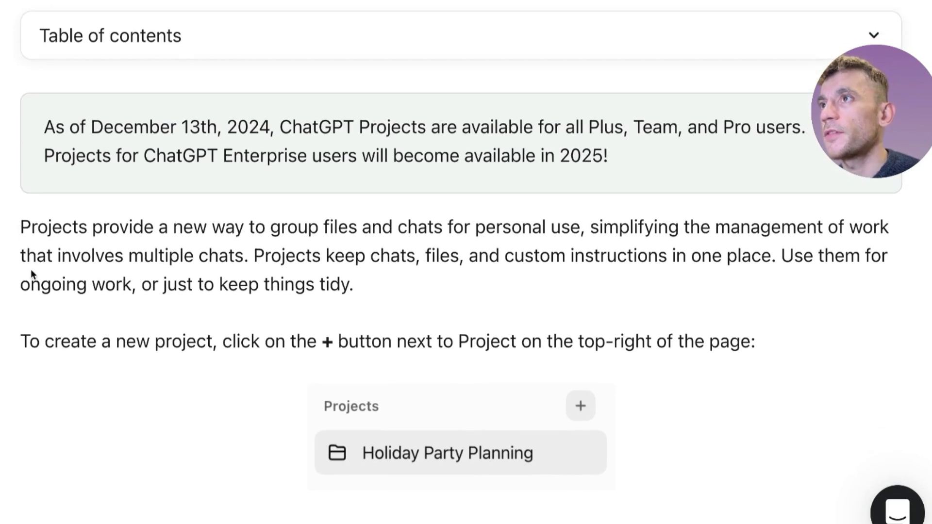
Step: Read the help article's introductory paragraph on what Projects are for, highlighting its sentences along the way
left_click_drag(32, 232, 280, 262)
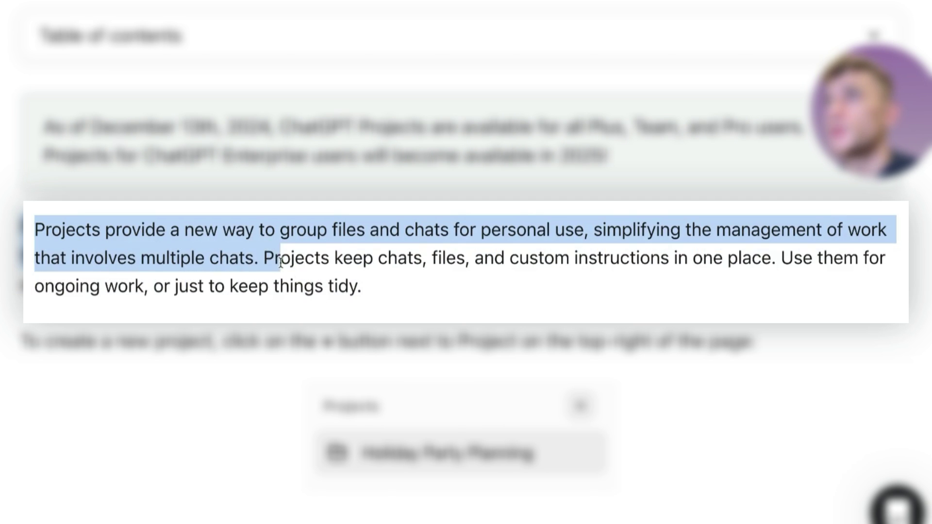
scroll(258, 273, "down", 1)
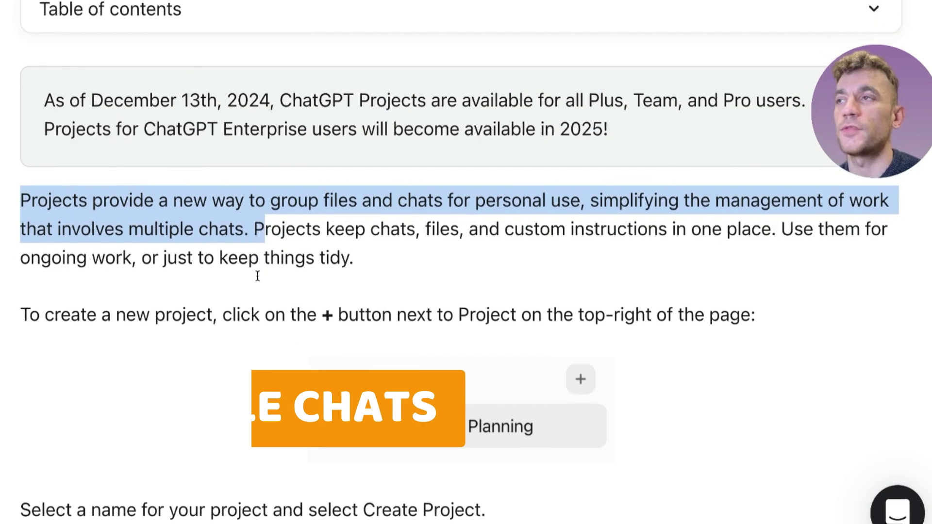
left_click(258, 234)
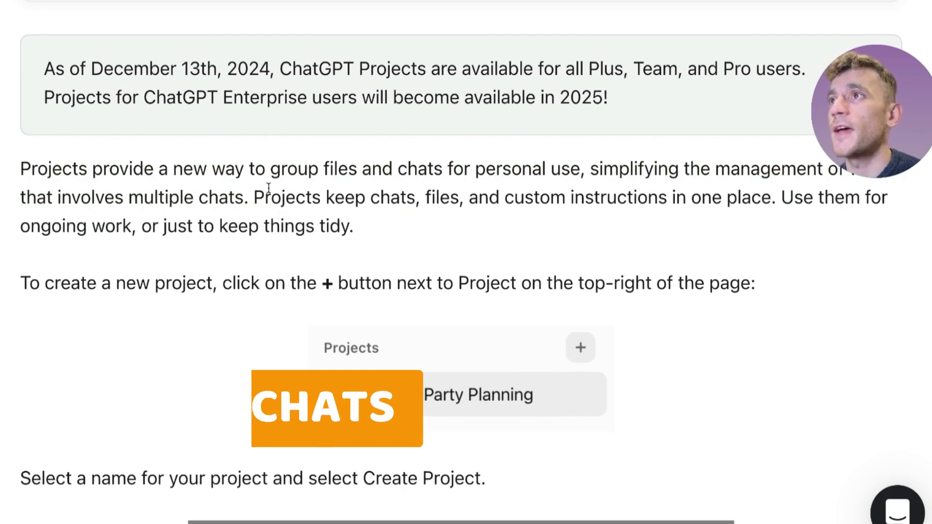
scroll(296, 216, "up", 1)
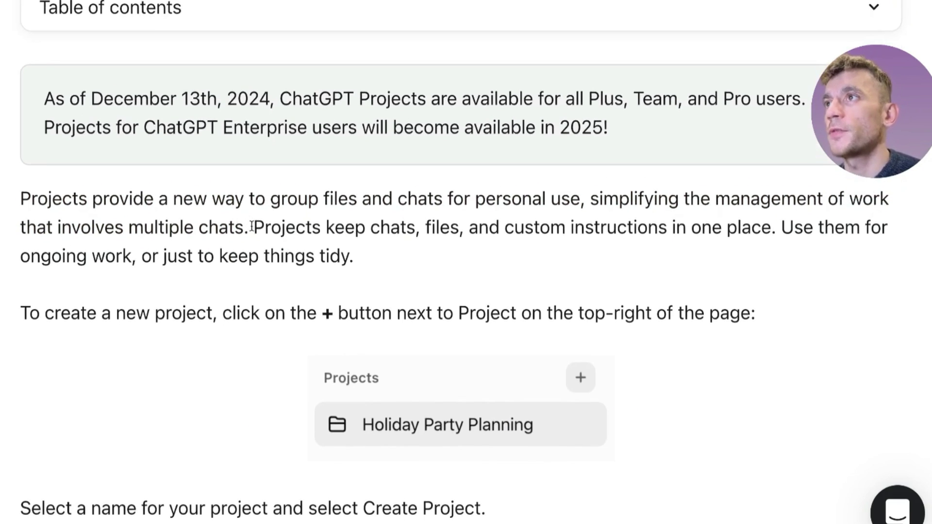
left_click_drag(294, 237, 750, 249)
left_click(346, 253)
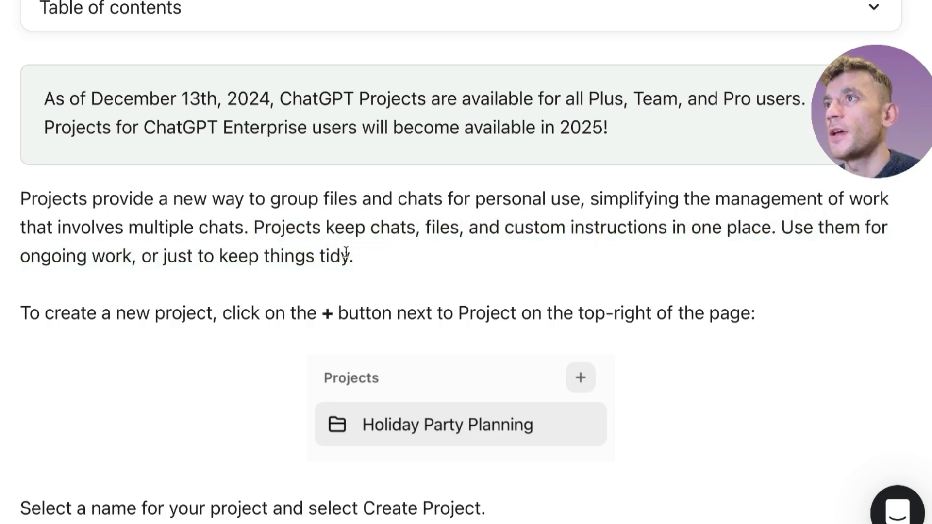
Step: Highlight the sentence on creating a new project and review the instructions for naming it
triple_click(822, 311)
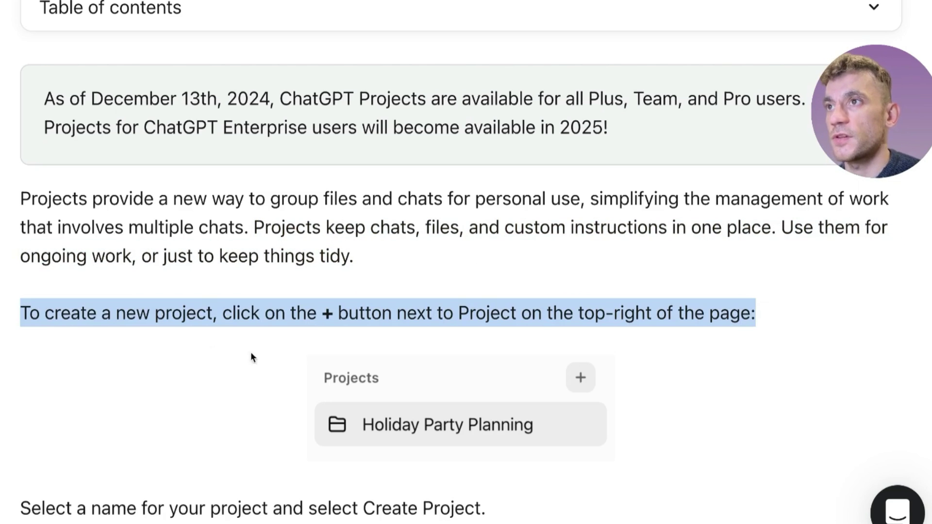
scroll(461, 282, "down", 3)
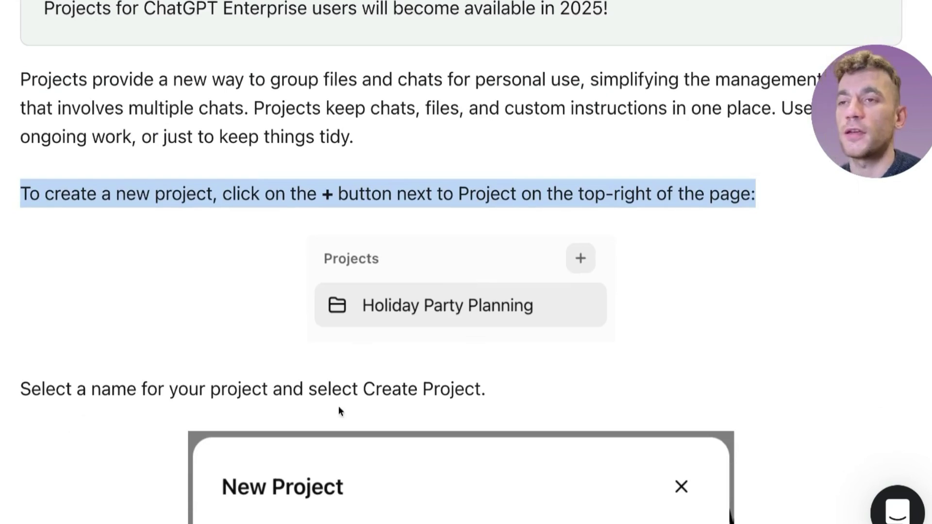
scroll(244, 202, "down", 1)
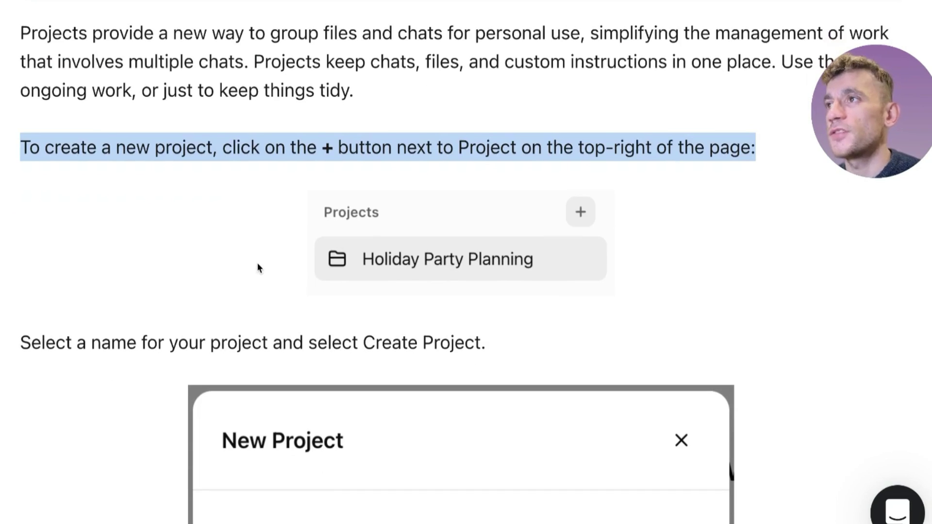
scroll(258, 267, "down", 1)
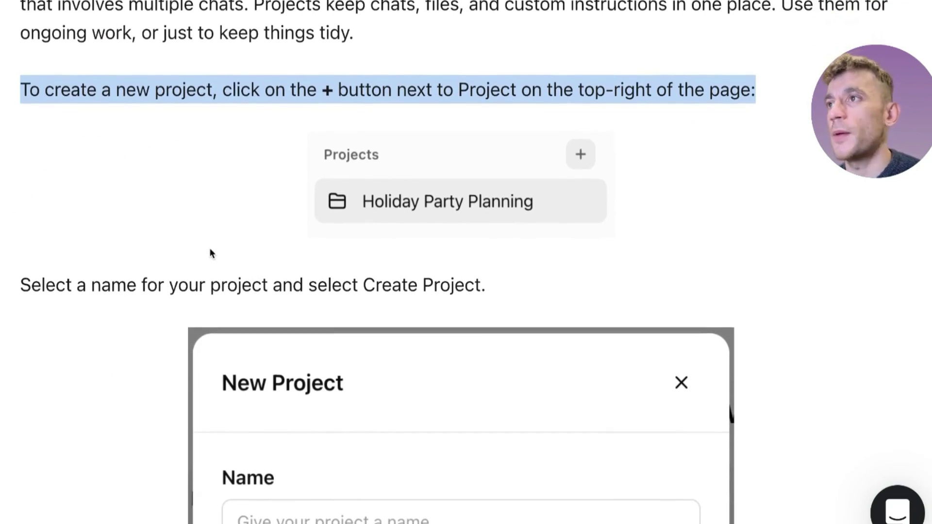
scroll(42, 225, "down", 2)
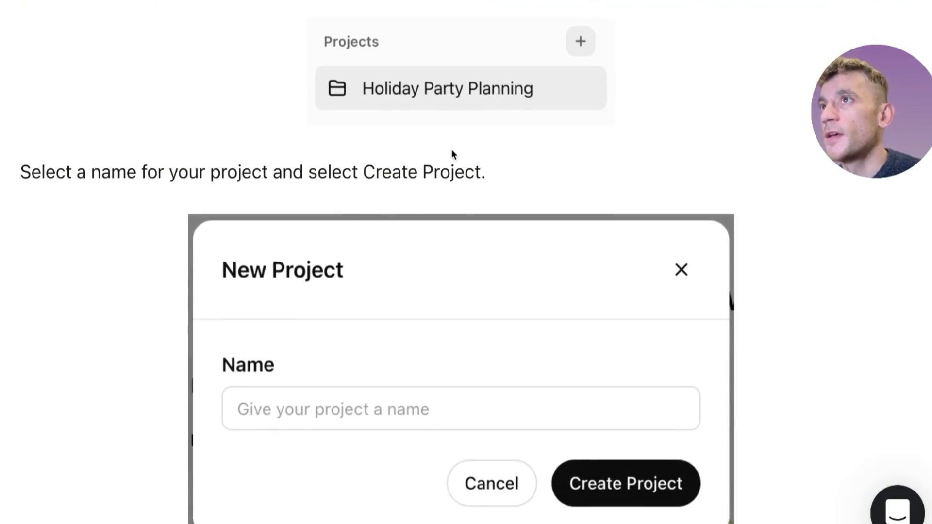
Step: Read the notes on shared conversation context and the model used, plus the list of features supported in Projects
scroll(545, 173, "down", 12)
scroll(396, 348, "up", 5)
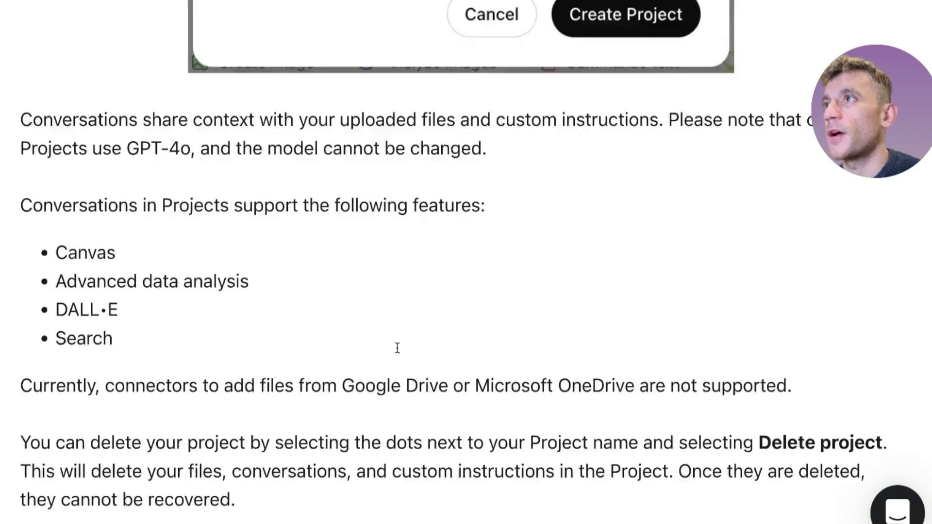
left_click_drag(46, 272, 678, 310)
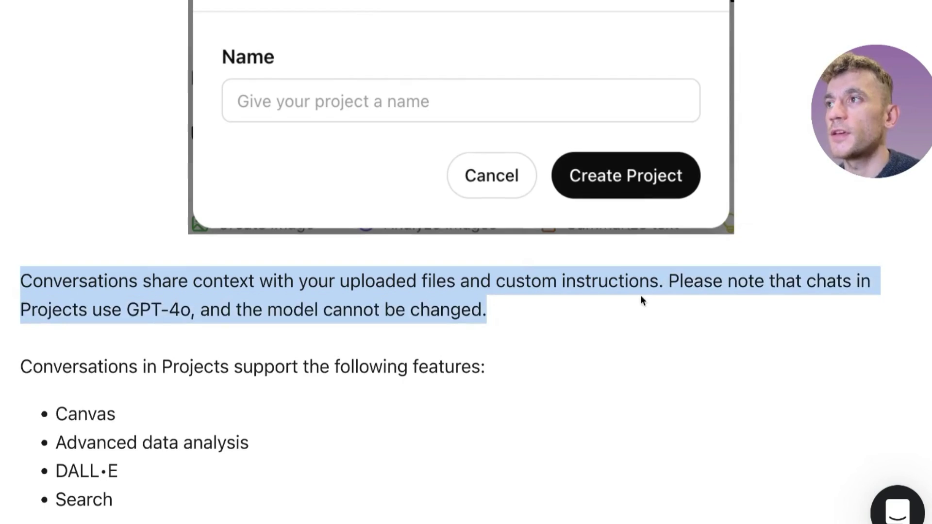
scroll(639, 296, "down", 3)
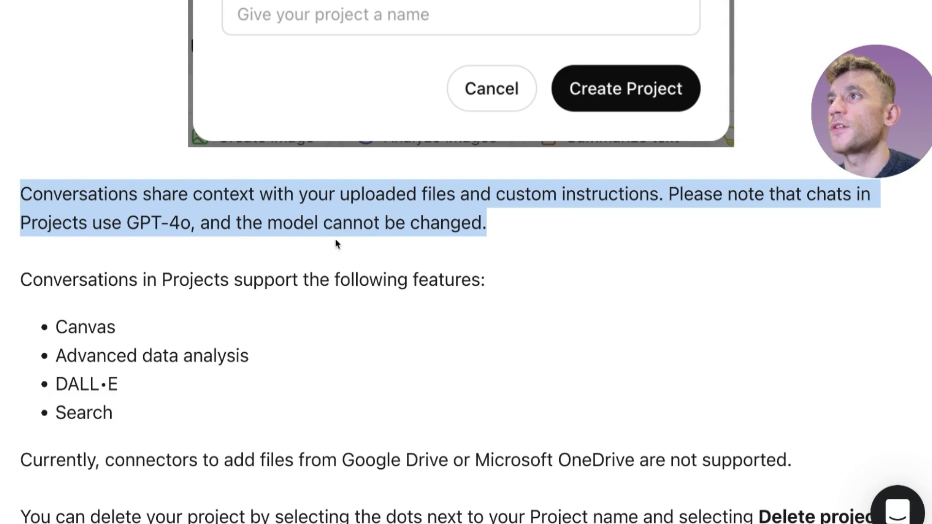
scroll(58, 263, "down", 1)
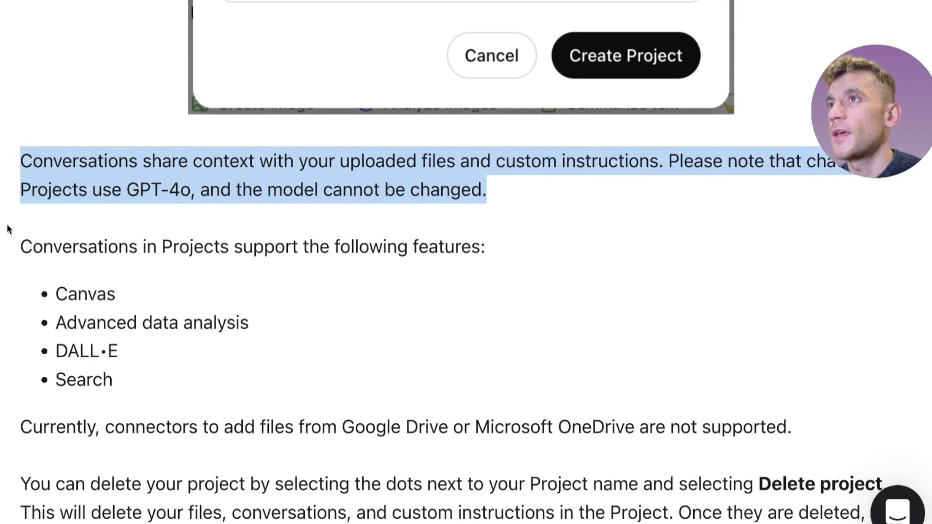
left_click_drag(20, 247, 252, 364)
left_click(252, 365)
scroll(251, 365, "down", 1)
Step: Review the section "Set Custom Instructions for your Project" and its example instructions
scroll(251, 365, "down", 15)
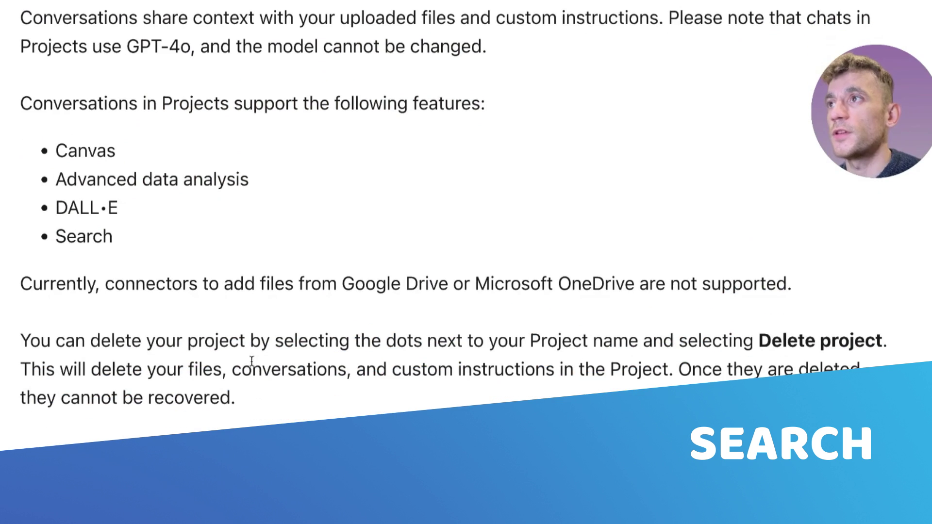
scroll(86, 149, "up", 2)
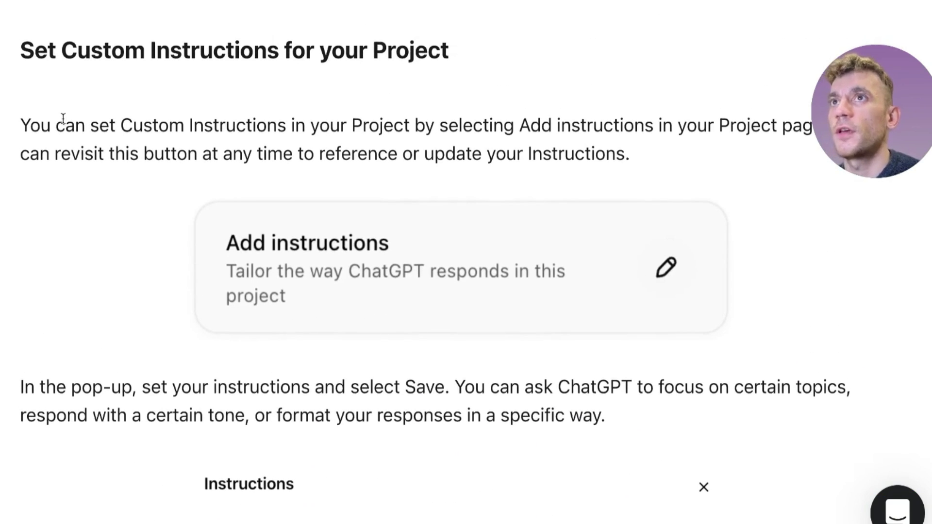
scroll(7, 141, "up", 4)
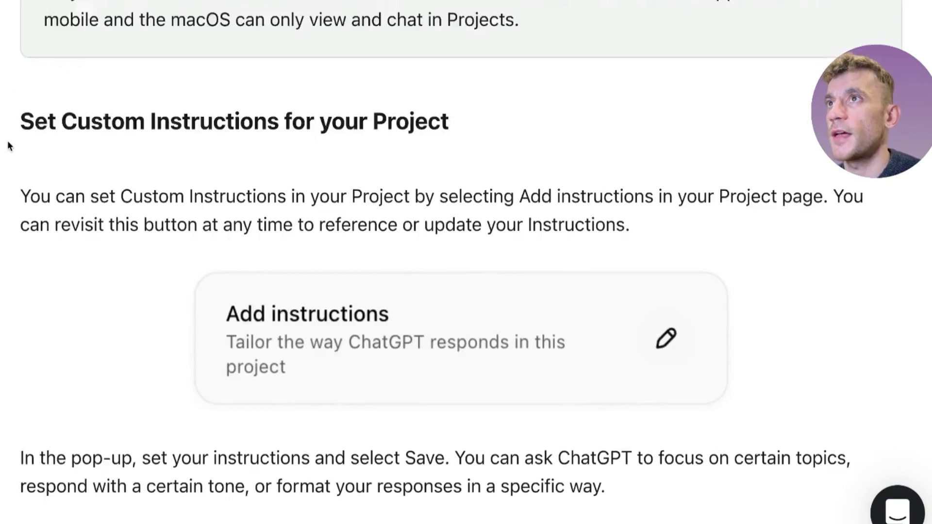
scroll(18, 160, "down", 4)
scroll(150, 272, "up", 1)
scroll(148, 262, "up", 1)
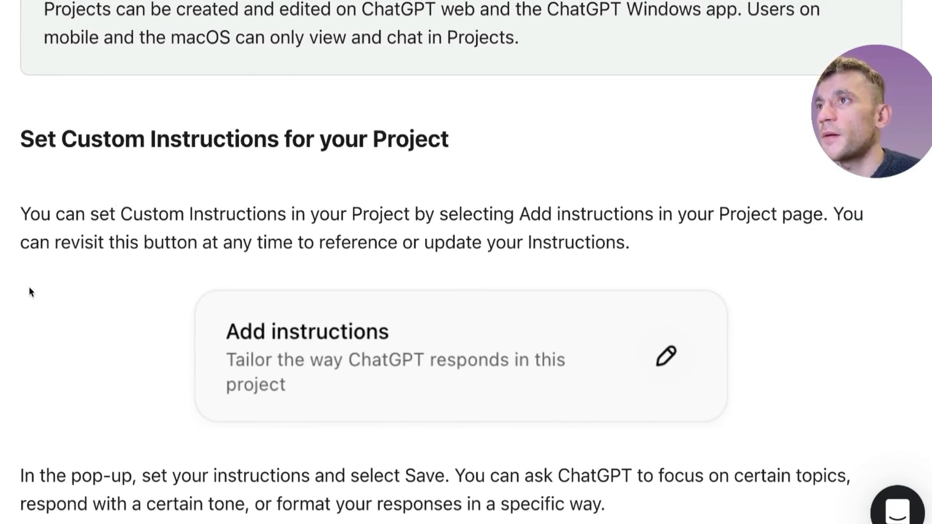
scroll(55, 235, "down", 9)
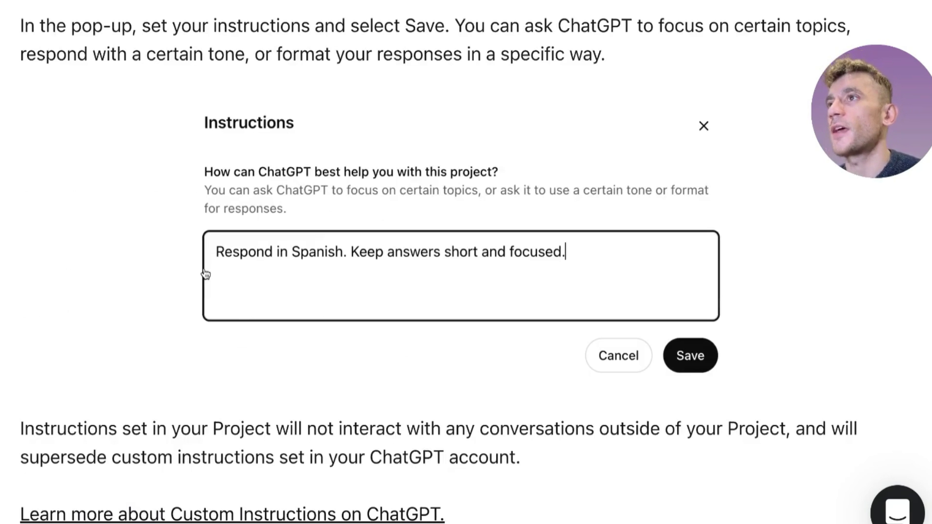
Step: Read the section on uploading files to a project, highlighting the paragraph on adding files
scroll(325, 305, "down", 10)
left_click_drag(20, 137, 334, 233)
scroll(334, 233, "down", 4)
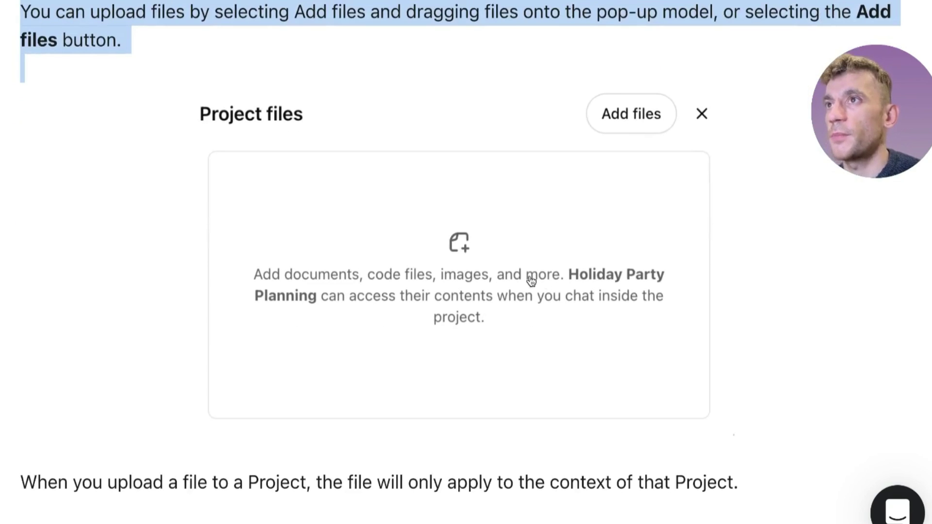
scroll(500, 291, "down", 11)
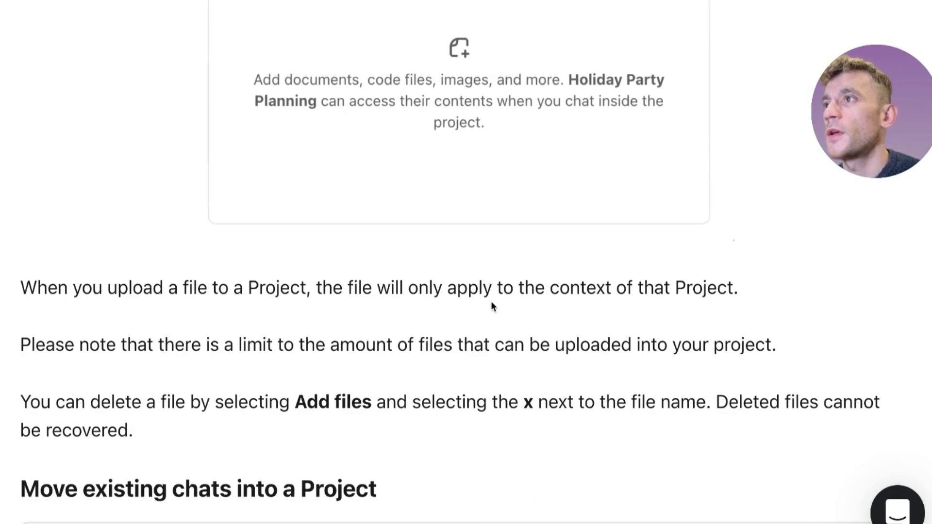
Step: Review the section "Move existing chats into a Project" and the rest of the help article
scroll(384, 348, "down", 2)
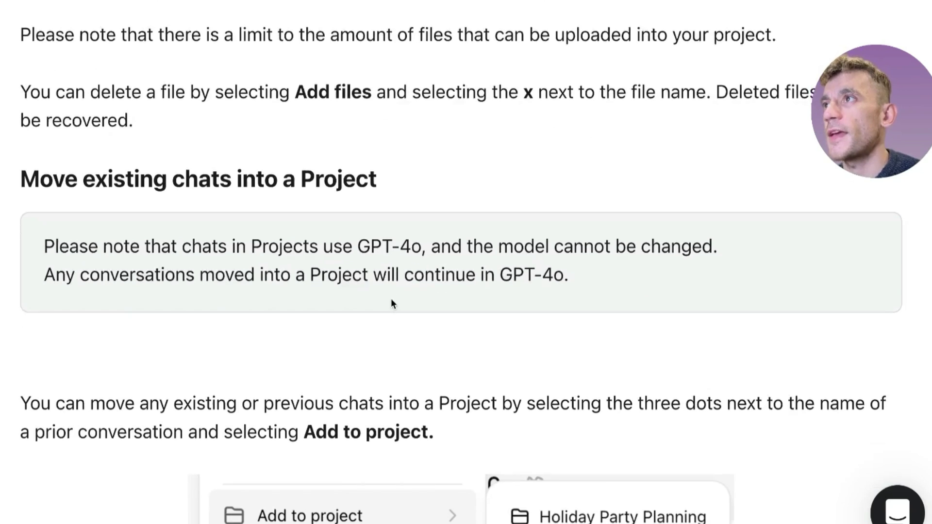
scroll(374, 288, "down", 6)
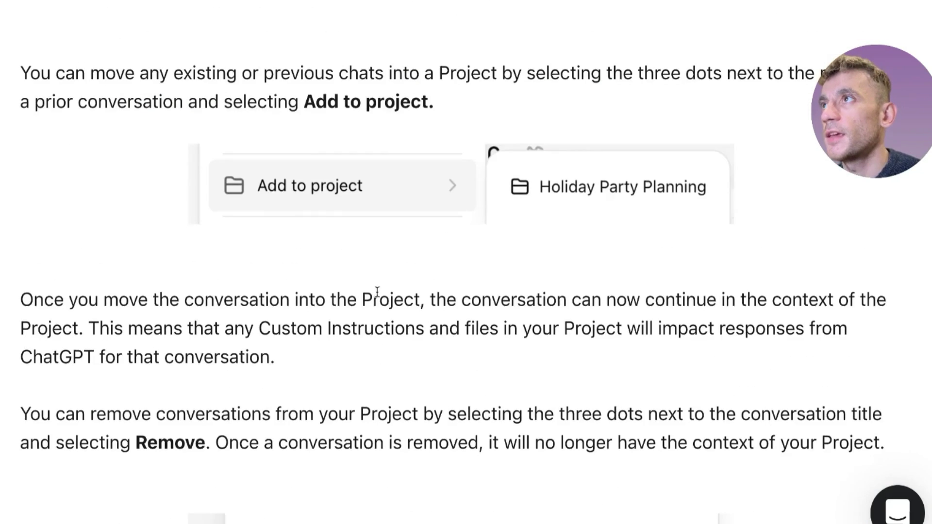
scroll(378, 293, "up", 4)
scroll(377, 294, "up", 1)
scroll(363, 313, "down", 10)
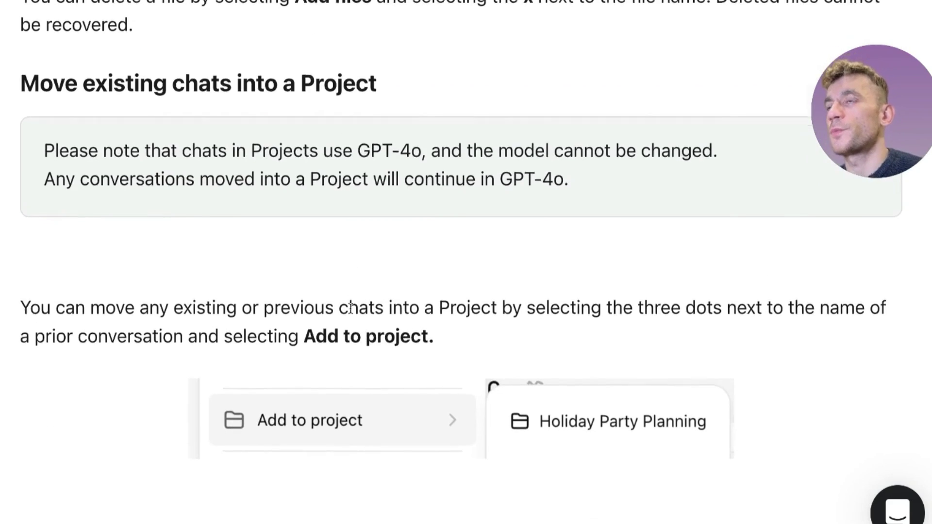
scroll(358, 339, "down", 10)
scroll(359, 321, "up", 20)
Step: Open chat.openai.com in a new browser tab
key("super+t")
type("chat.openai.com")
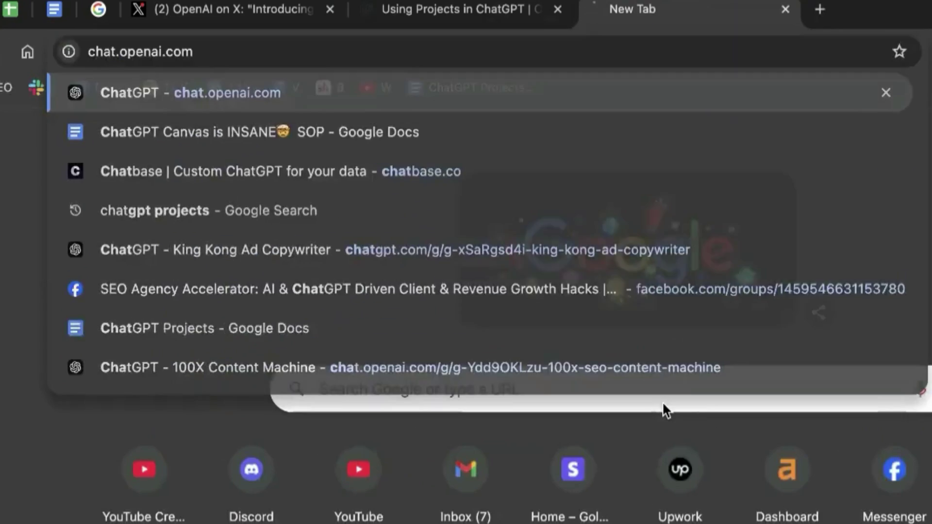
key("Return")
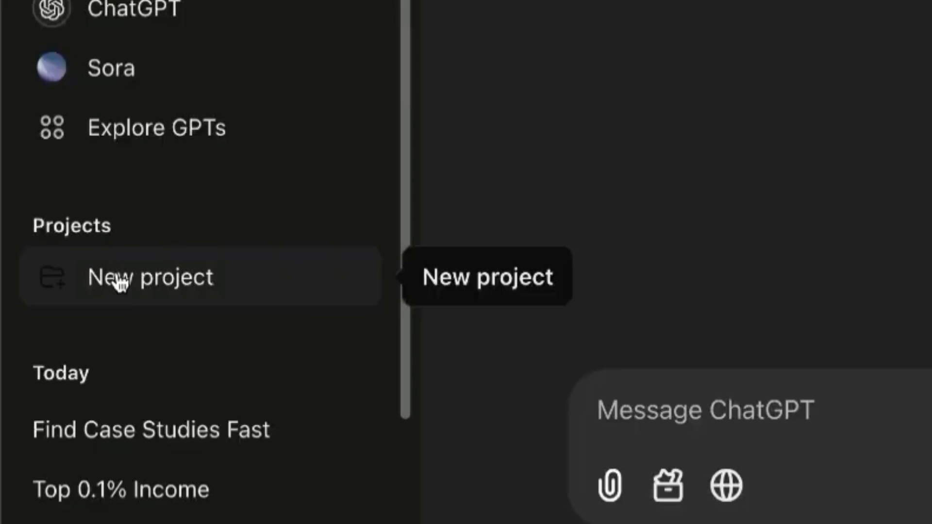
Step: Create a new project named "SEO For Protein Powder"
left_click(119, 281)
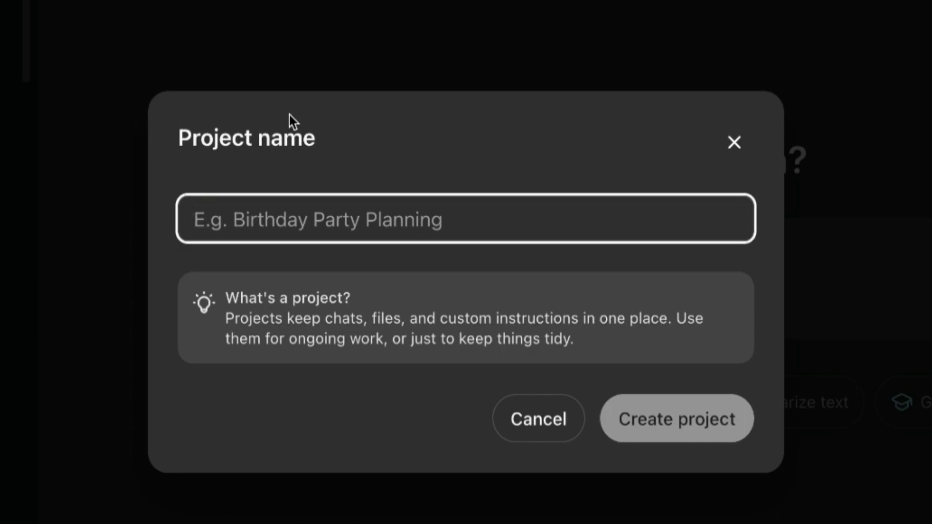
type("SEO For Protein Powder")
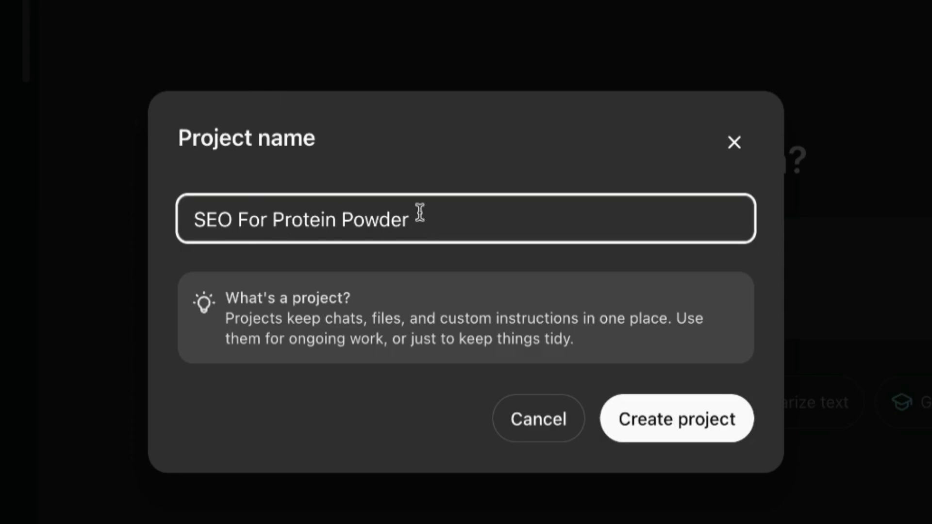
left_click_drag(419, 212, 241, 221)
left_click(213, 220)
left_click(676, 427)
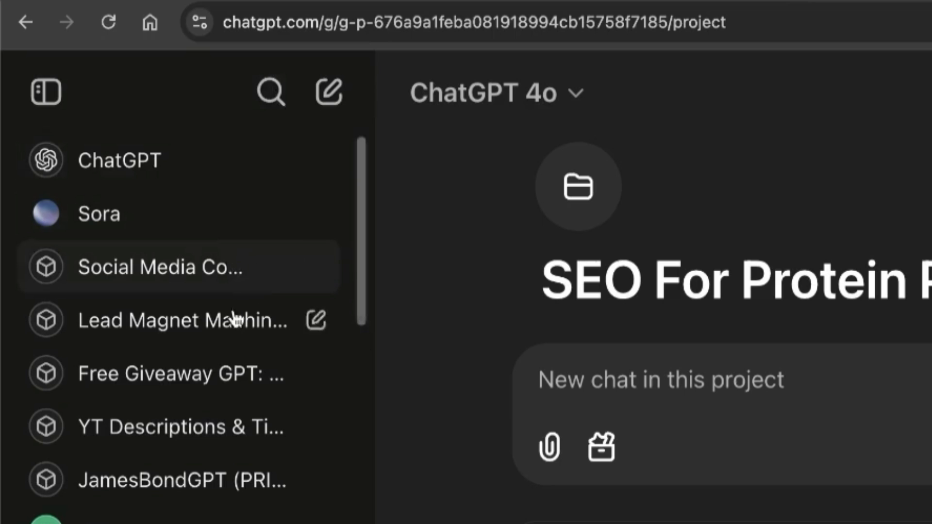
scroll(631, 486, "down", 4)
scroll(631, 485, "up", 4)
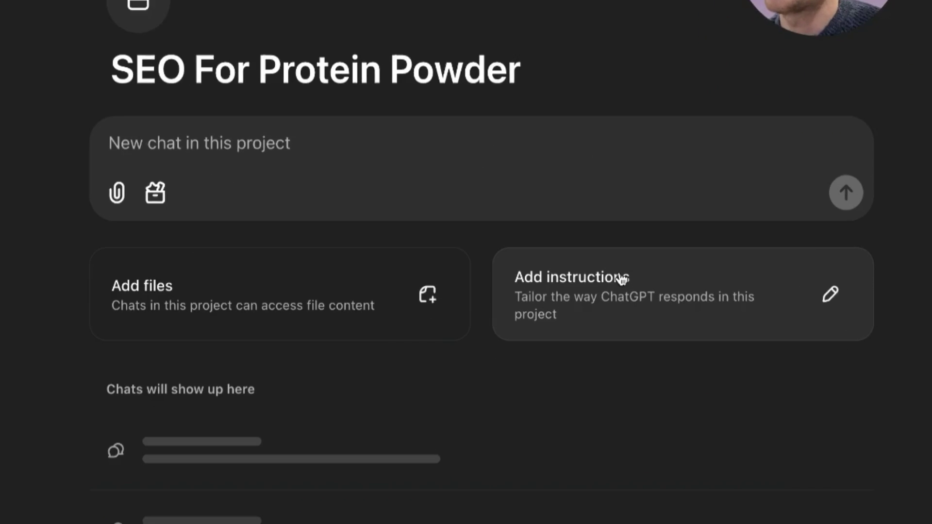
Step: Fill the project instructions with the content-creation prompt from the "3: CONTENT" section of the Google Docs document, starting at "For content creation, do this:"
left_click(621, 279)
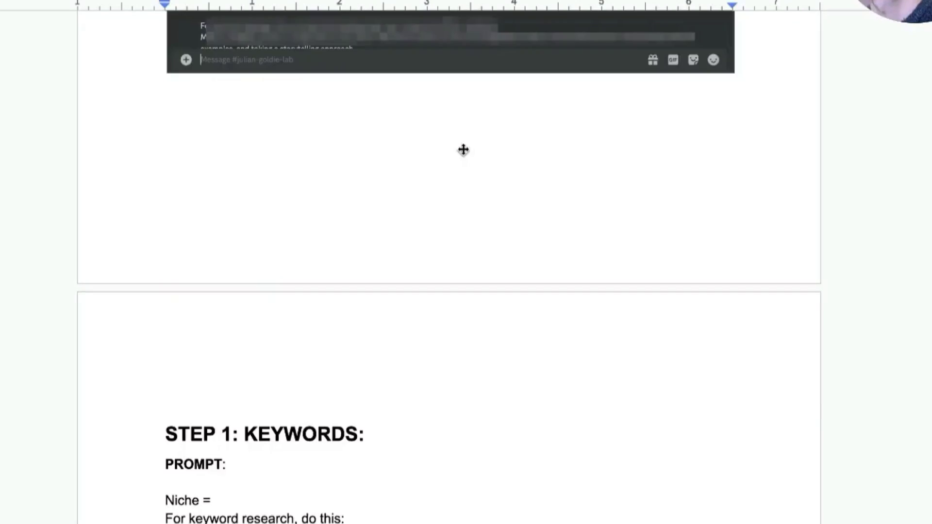
scroll(495, 359, "down", 10)
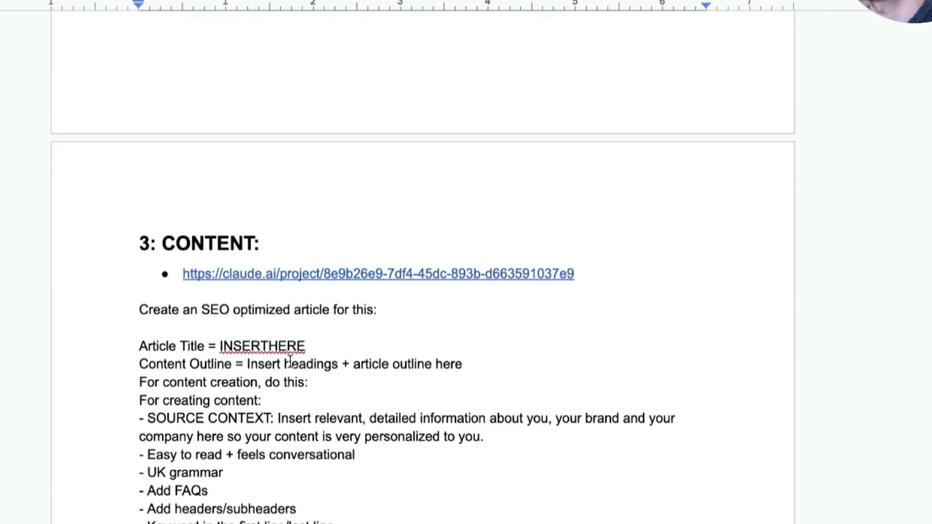
left_click(106, 300)
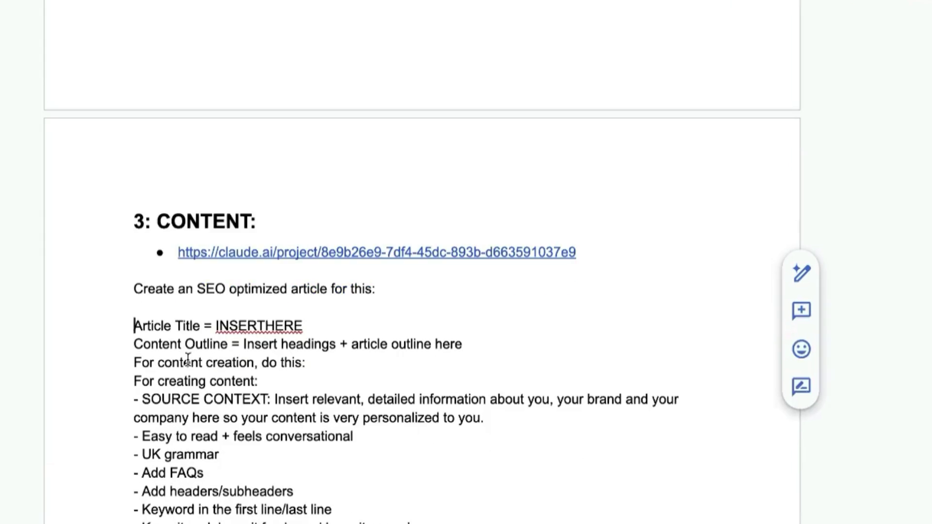
scroll(296, 340, "down", 8)
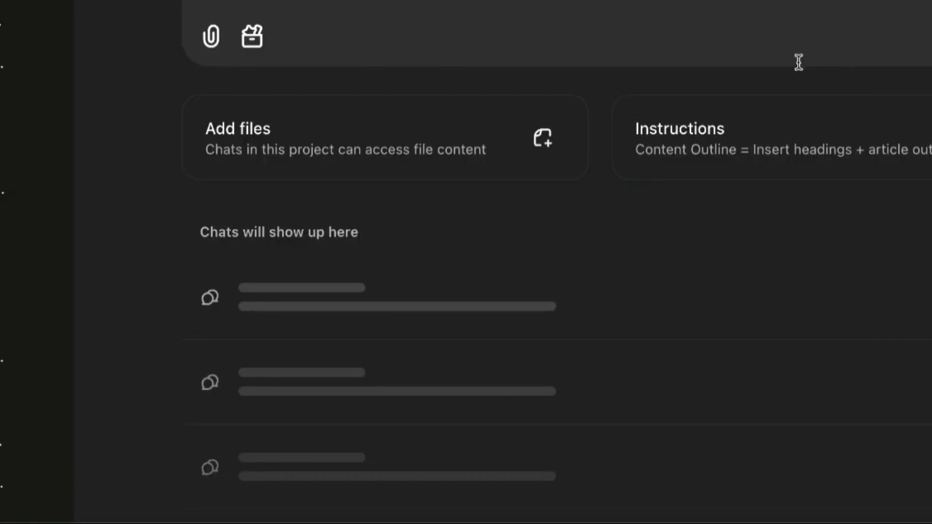
left_click(505, 297)
triple_click(124, 250)
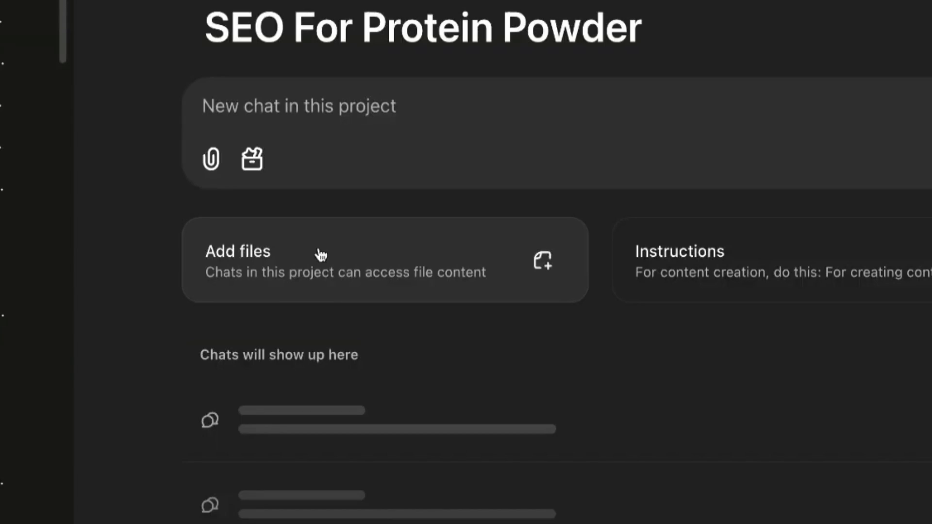
Step: Look at the project files dialog and close it without adding anything
left_click(321, 255)
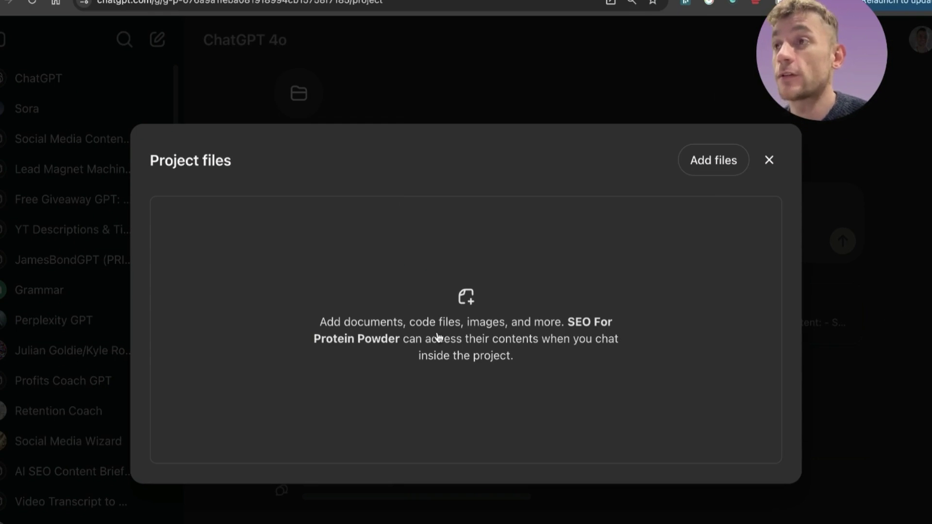
left_click(765, 167)
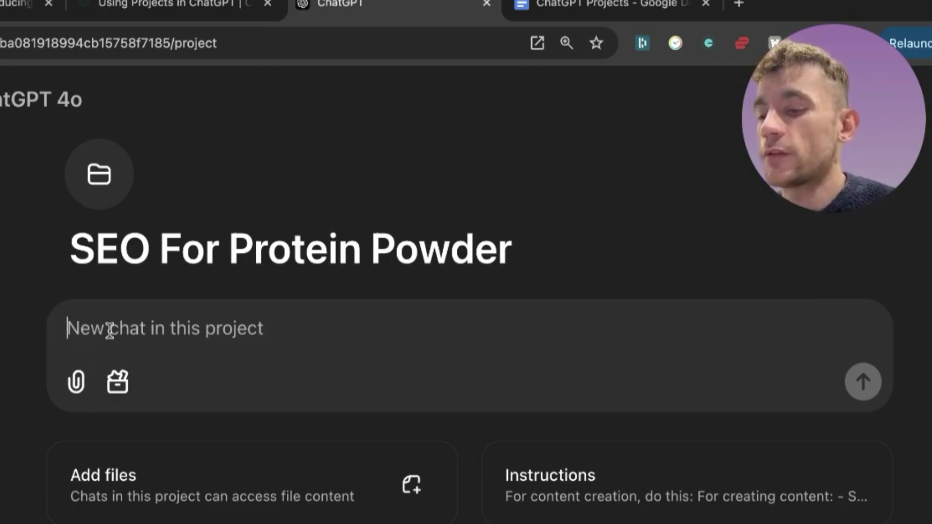
Step: Copy the list of post URLs from the website's post-sitemap.xml into a new Google Docs document
key("super+t")
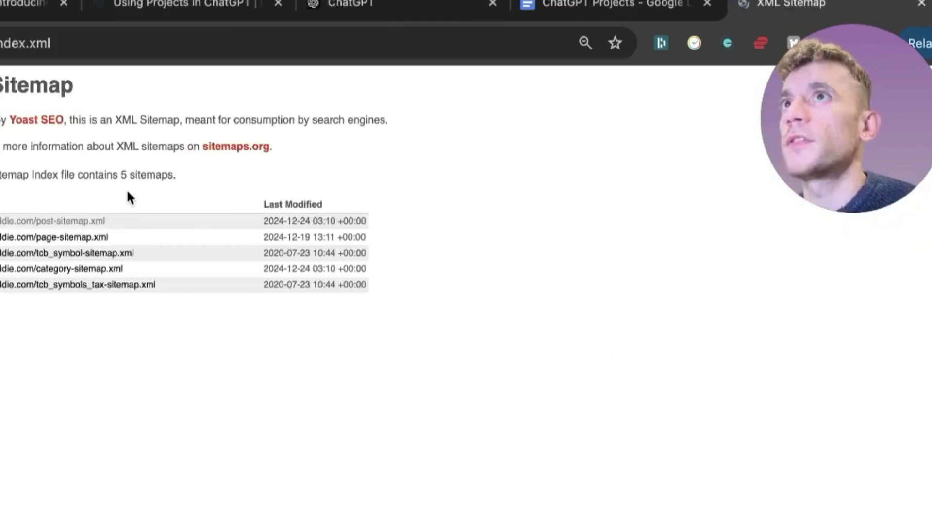
left_click(146, 221)
left_click_drag(41, 230, 767, 217)
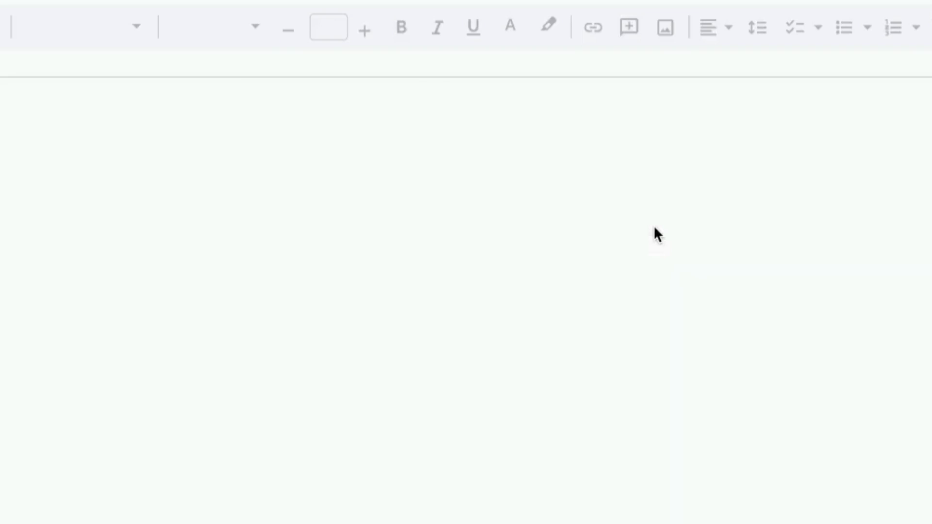
key("ctrl+v")
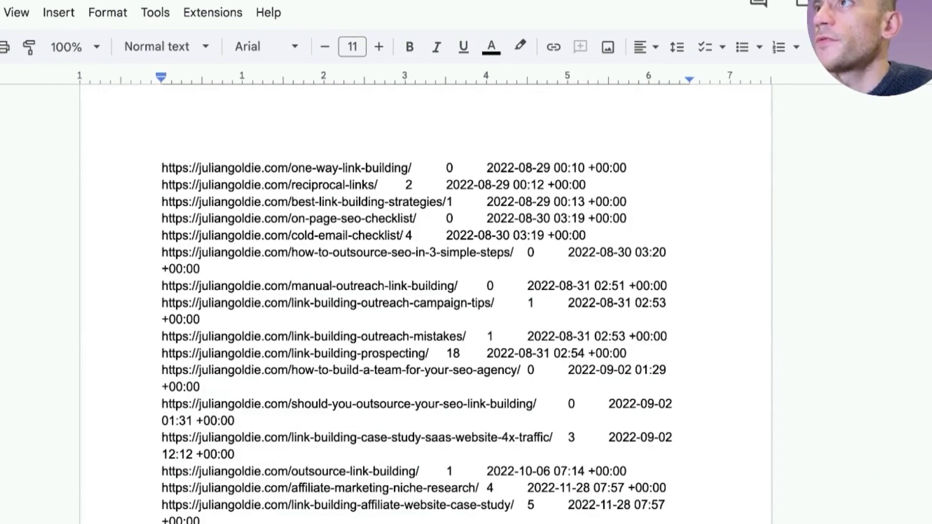
Step: Add the URL list to the project's files as "Untitled document (2).docx"
mouse_move(62, 203)
left_click(302, 203)
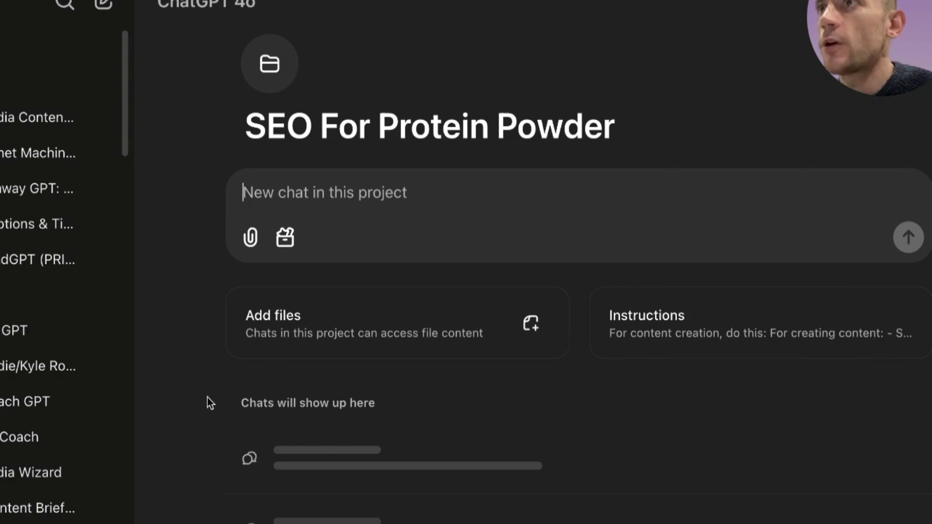
left_click(354, 332)
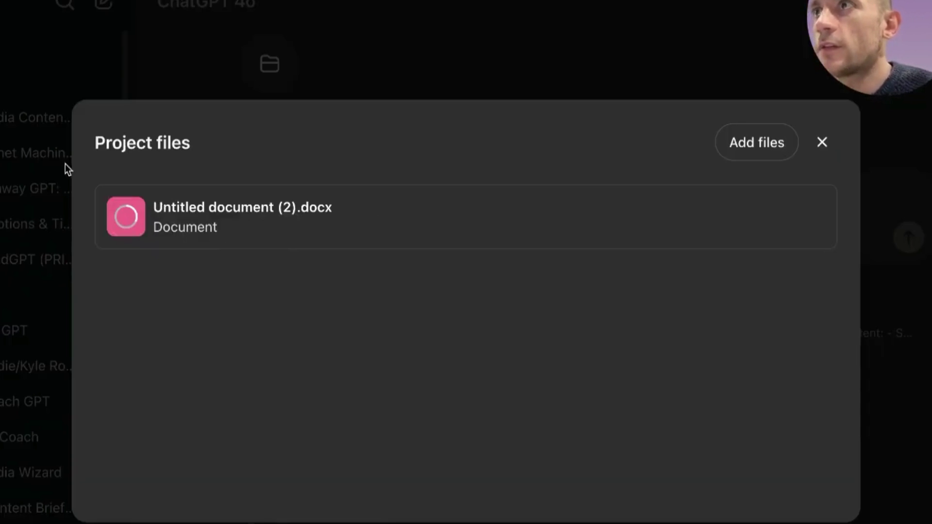
left_click(822, 142)
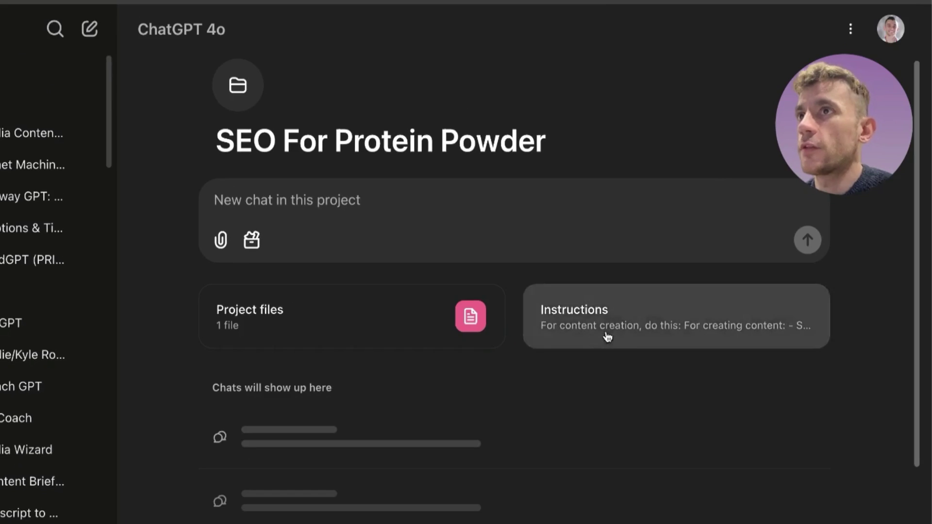
Step: Review the project's instructions and its attached file, and begin a keyword prompt in the new chat field
left_click(607, 336)
left_click(728, 190)
left_click(248, 315)
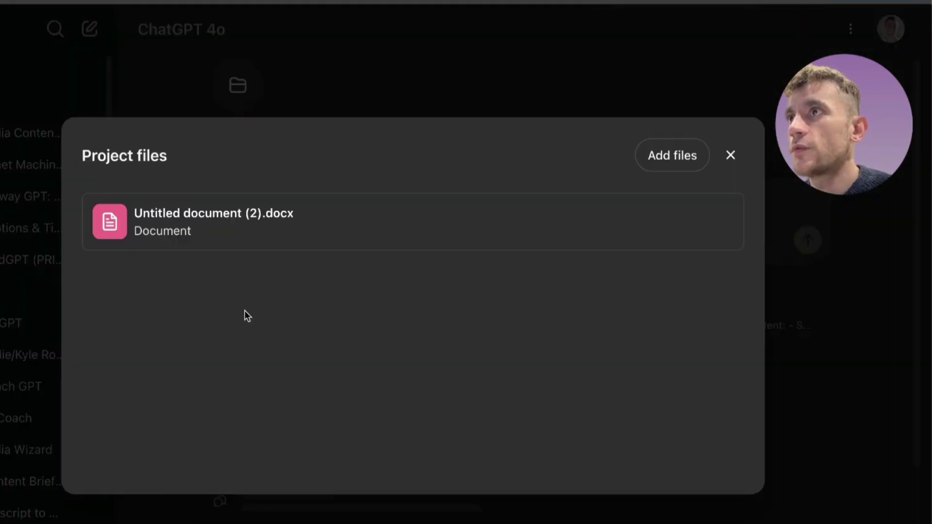
left_click(729, 155)
left_click(436, 197)
type("Keywored")
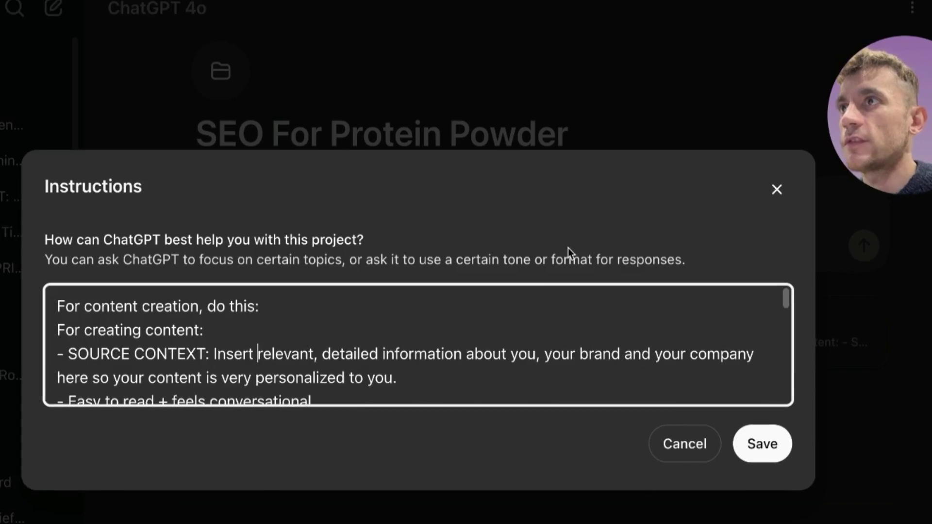
Step: Replace the SOURCE CONTEXT placeholder in the project instructions with the author's personal and business background, and save the instructions
left_click_drag(213, 353, 397, 378)
type("sourc")
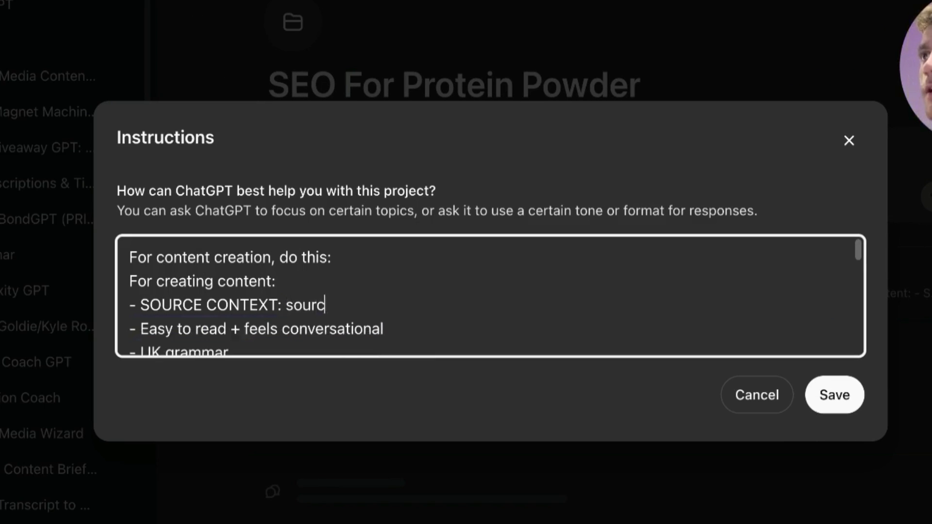
type("e")
scroll(629, 296, "down", 5)
left_click(849, 394)
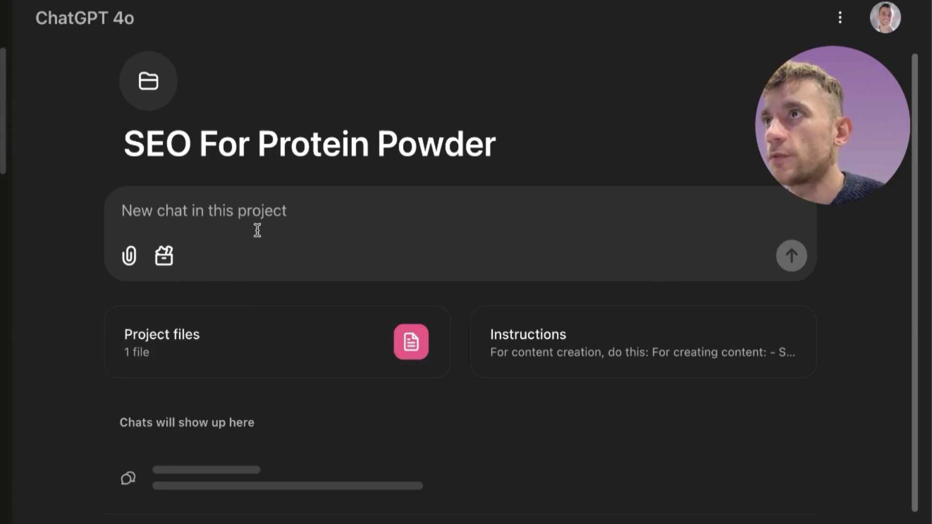
Step: Send "Keyword = Best SEO Agency Ontario" in the project and add "Personalize any content creation to me and my business" to the saved instructions
type("Keyword = SEO in Ontario")
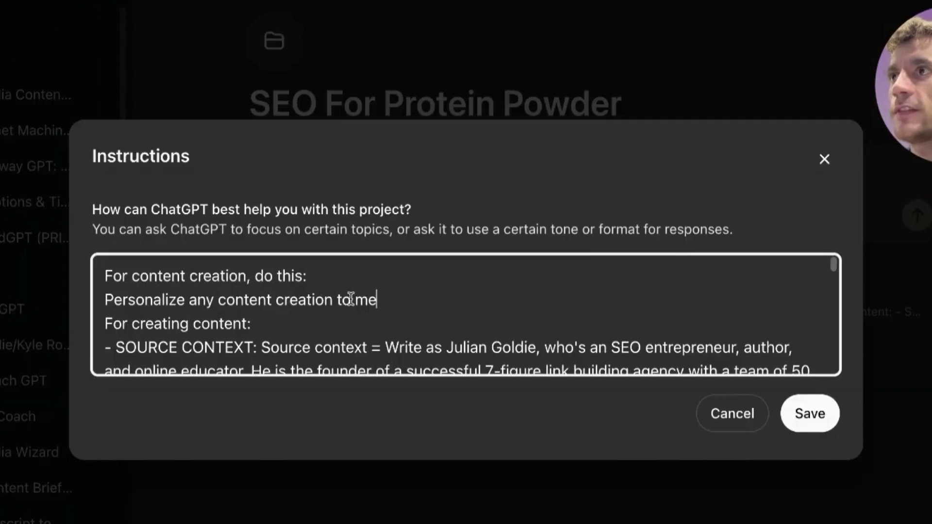
triple_click(238, 341)
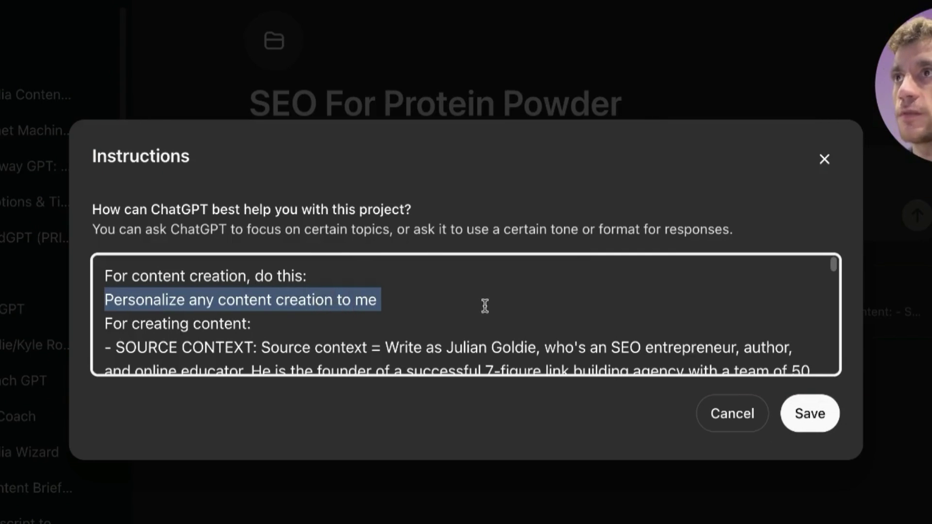
left_click(826, 408)
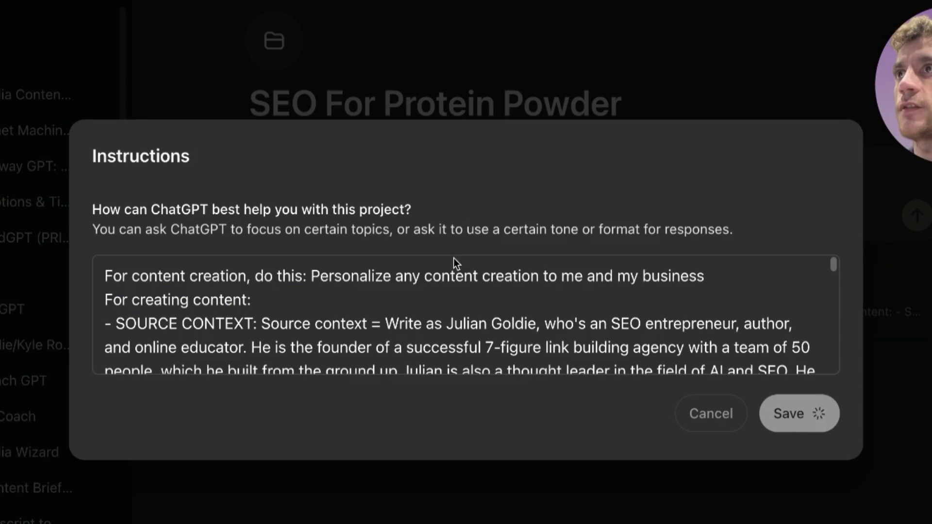
Step: Delete the earlier chat from the project and send "SEO Agency ontario" in a new project chat
left_click(921, 441)
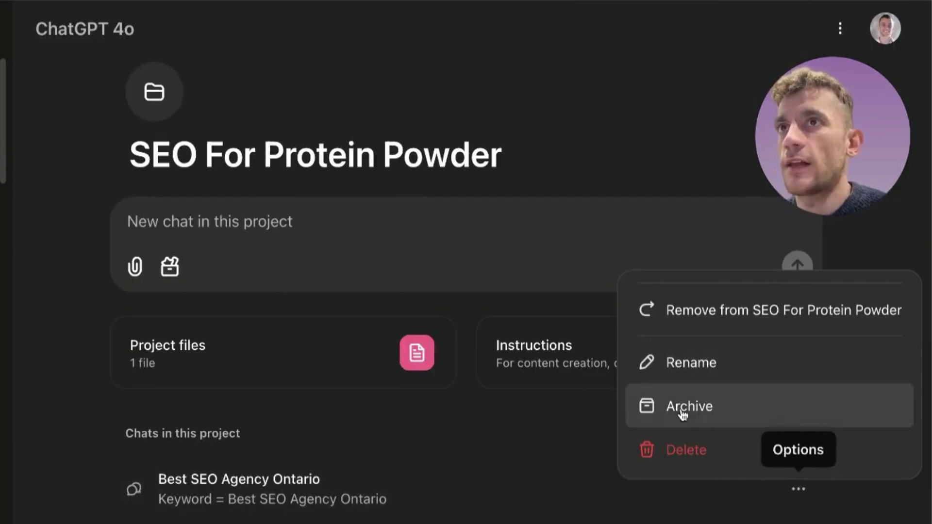
left_click(642, 451)
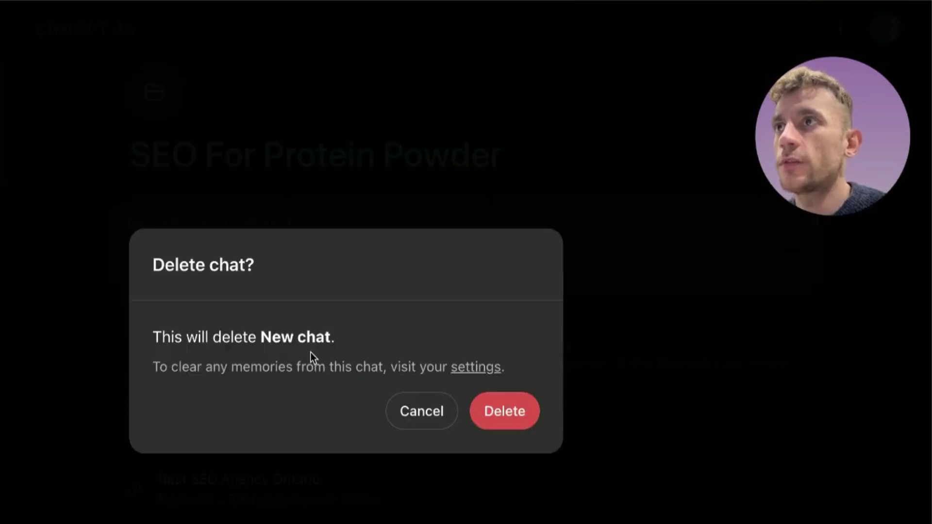
left_click(482, 411)
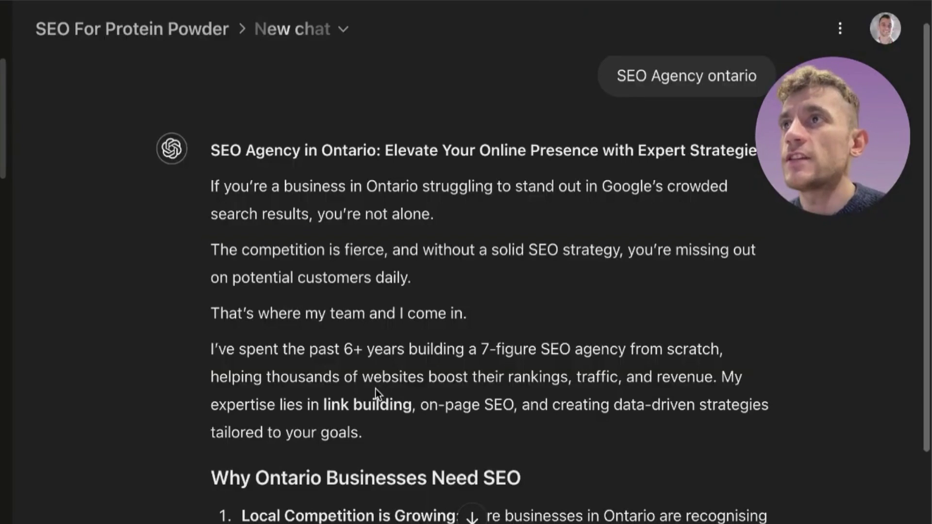
Step: Review the generated SEO agency article, checking its personal context, section headings and internal links drawn from the uploaded document
scroll(375, 389, "down", 5)
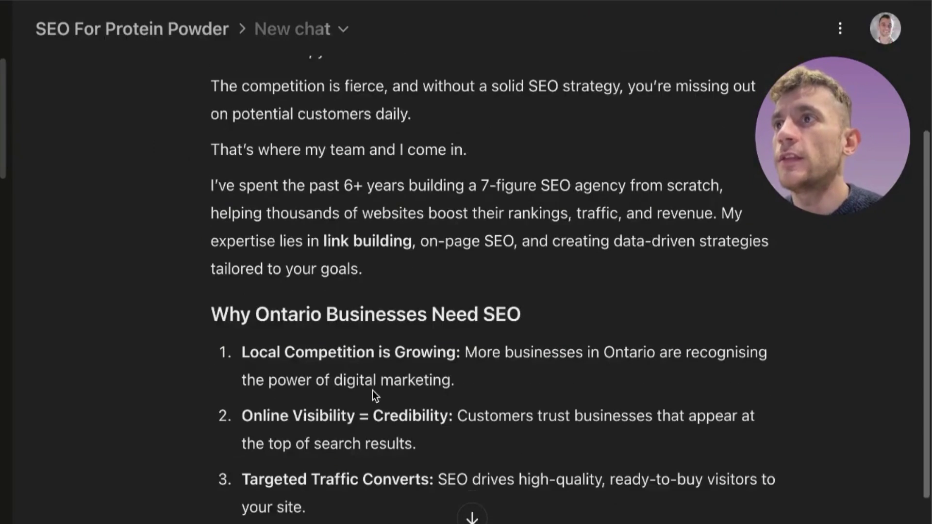
scroll(246, 363, "up", 5)
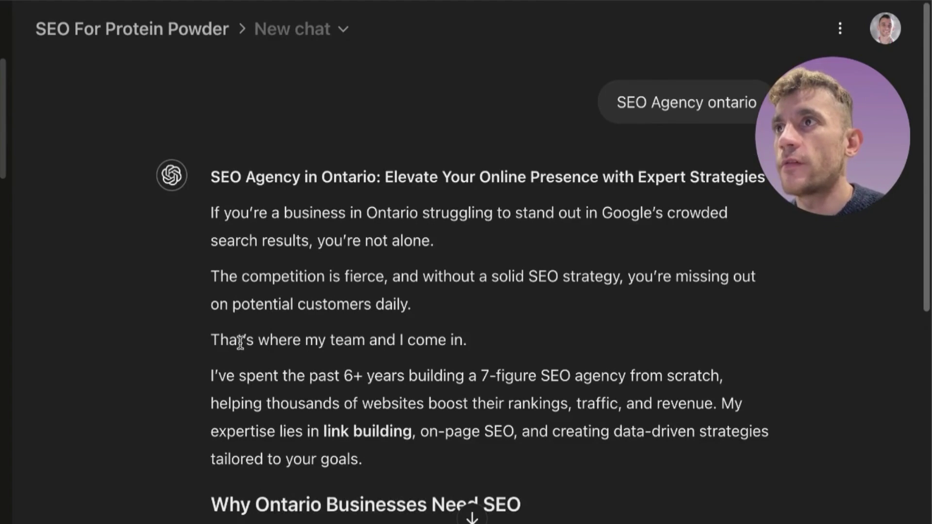
scroll(219, 187, "down", 5)
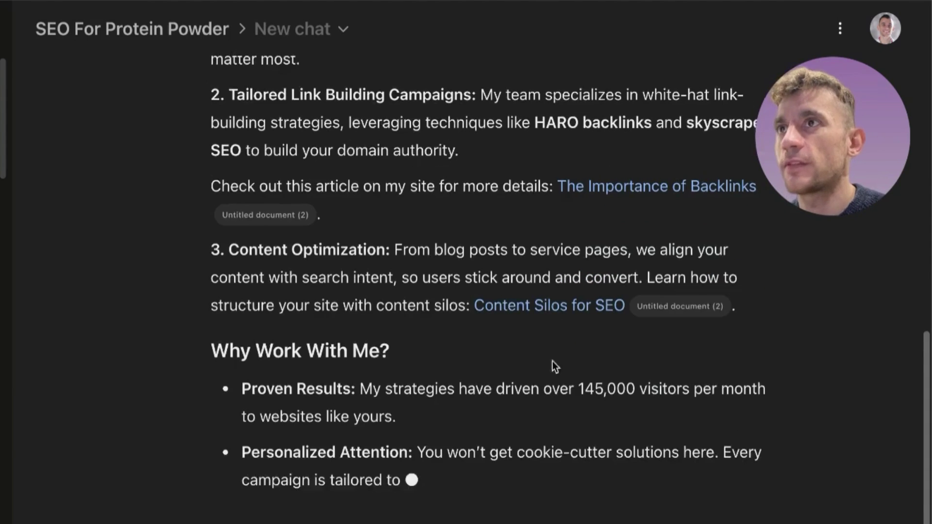
scroll(447, 297, "up", 10)
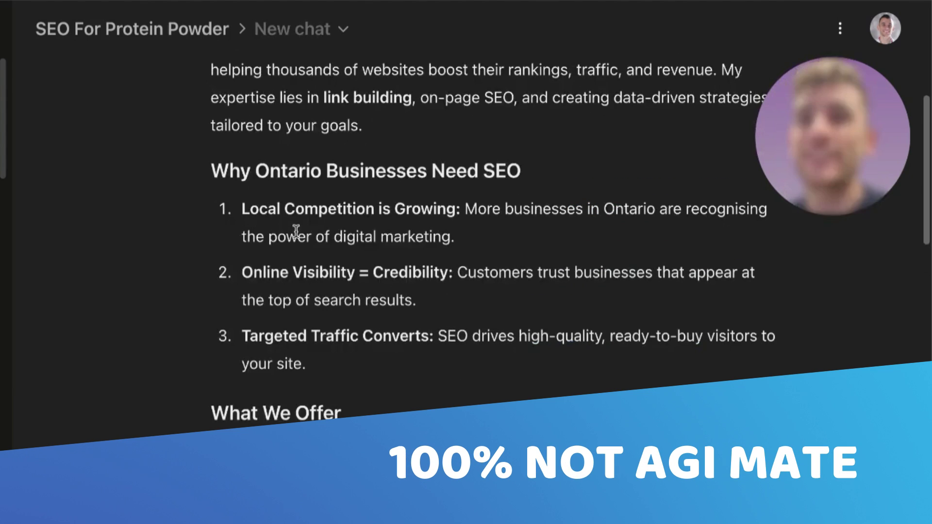
scroll(321, 238, "down", 4)
scroll(388, 209, "up", 8)
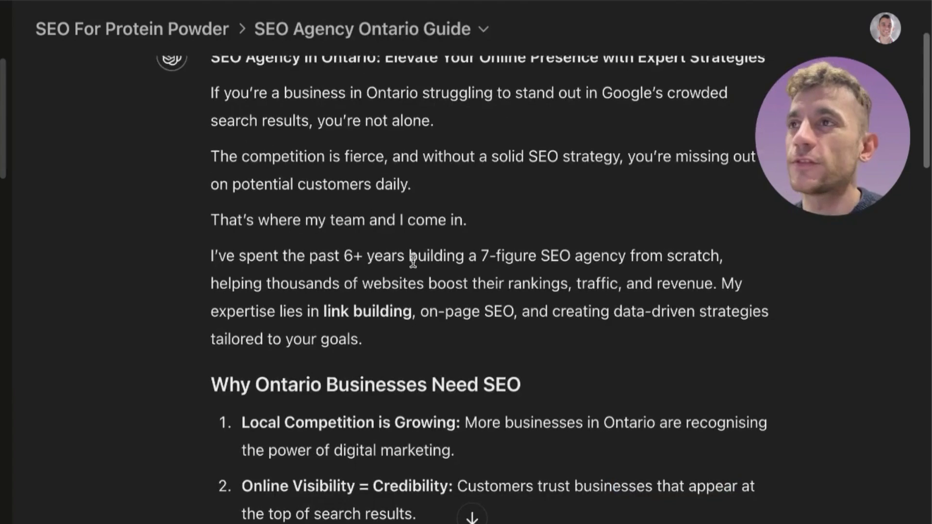
scroll(449, 296, "down", 9)
scroll(362, 492, "up", 1)
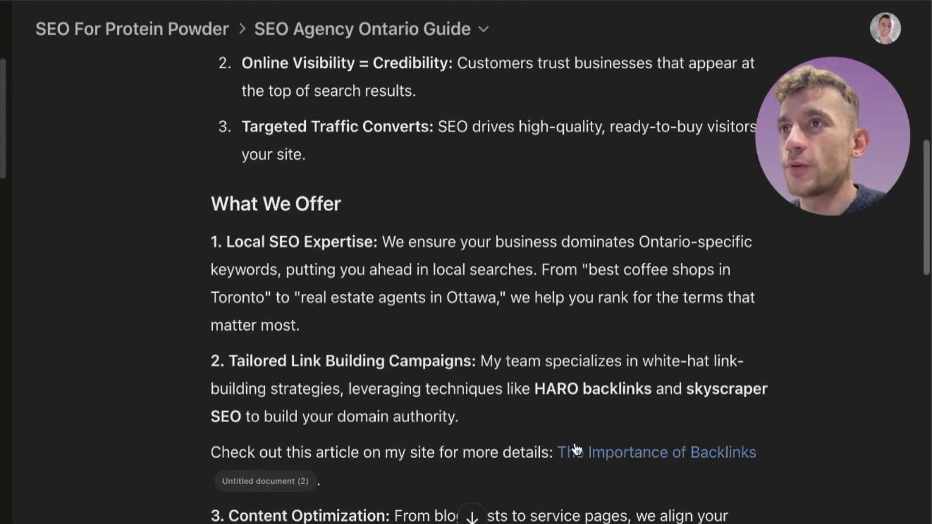
Step: Examine how the generated article introduces the author's background and works site links into its service sections
scroll(489, 335, "up", 8)
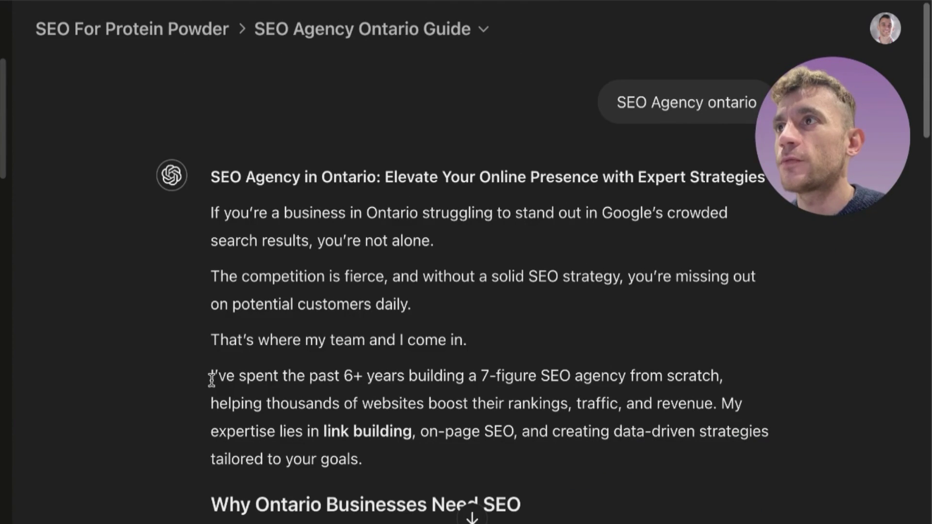
left_click_drag(211, 378, 410, 466)
left_click(407, 367)
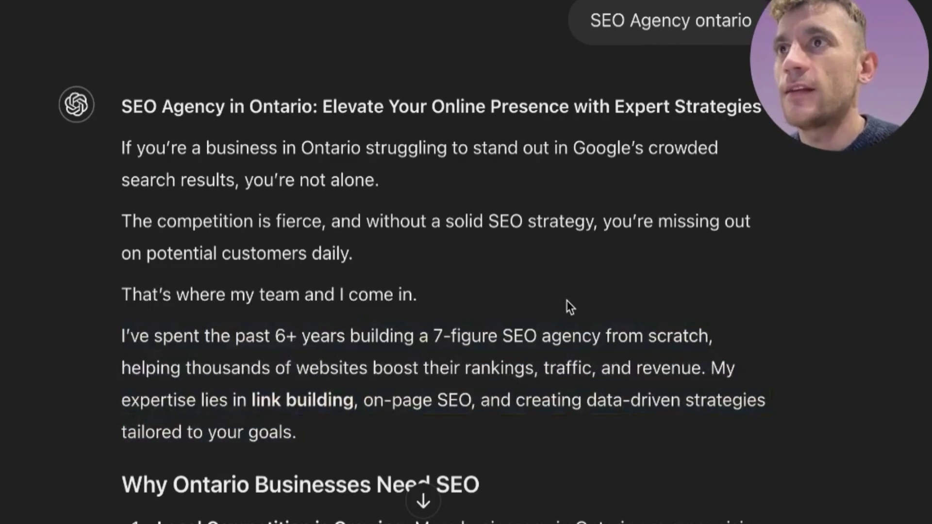
scroll(566, 302, "down", 10)
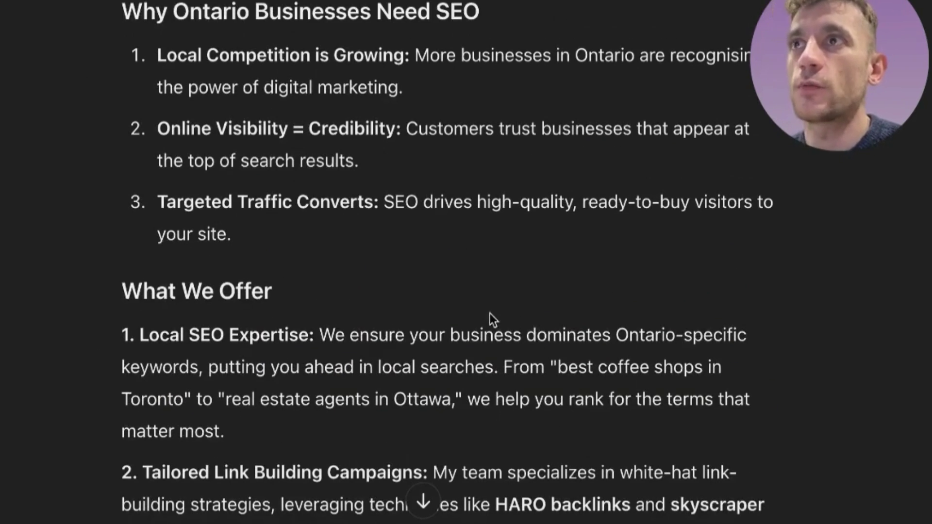
scroll(490, 314, "down", 10)
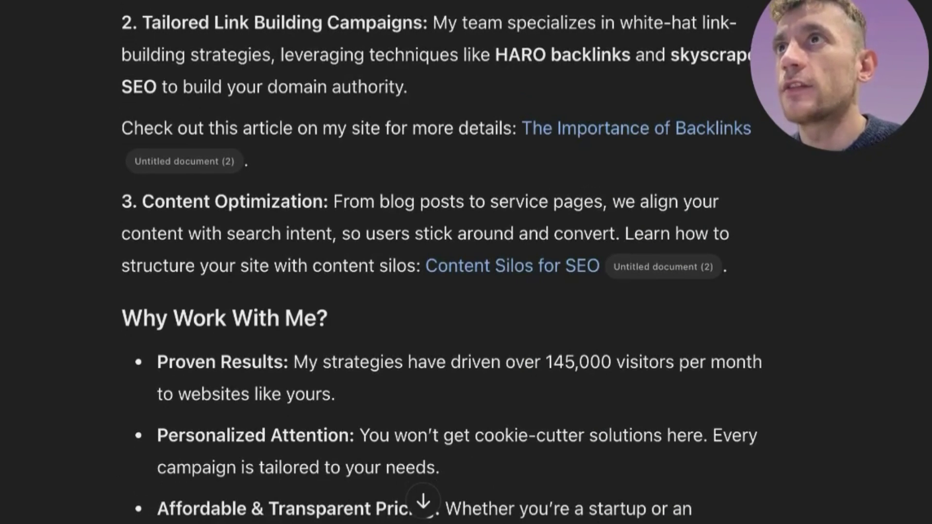
left_click_drag(124, 130, 617, 154)
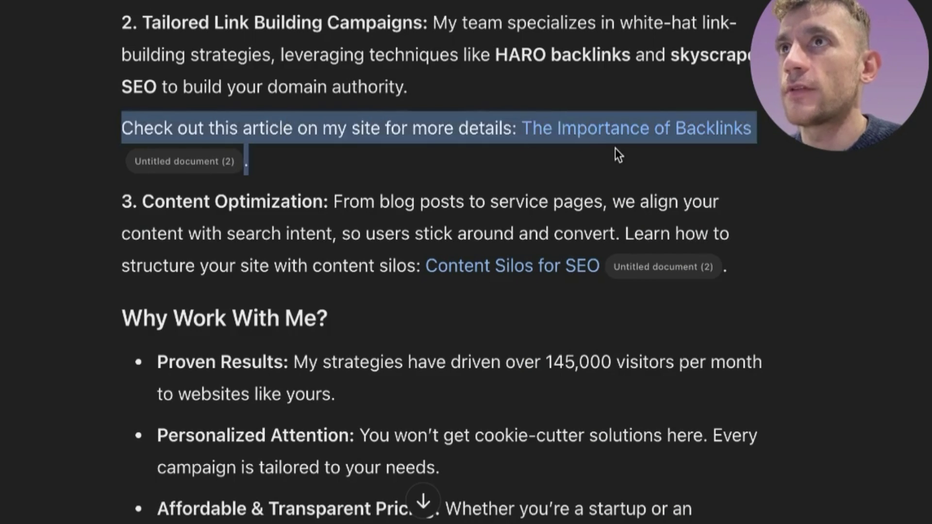
left_click(314, 203)
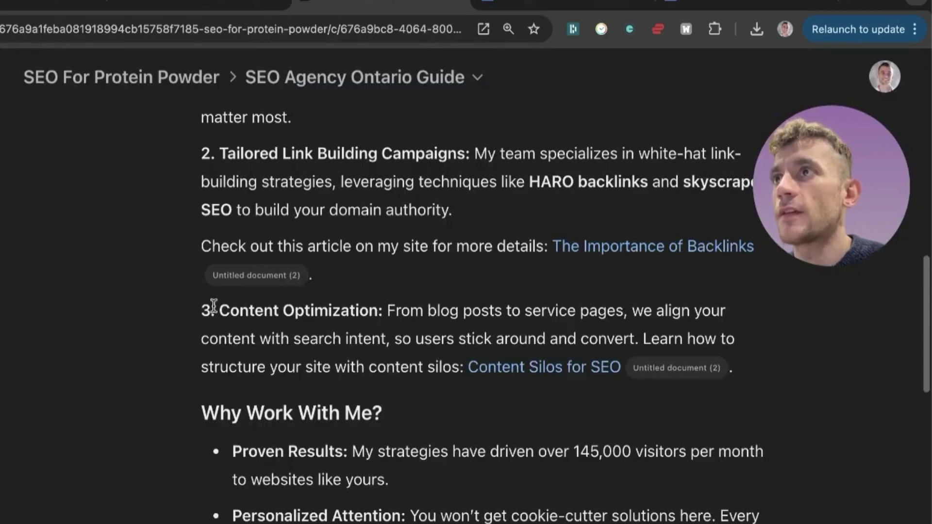
left_click_drag(213, 307, 846, 445)
left_click(824, 445)
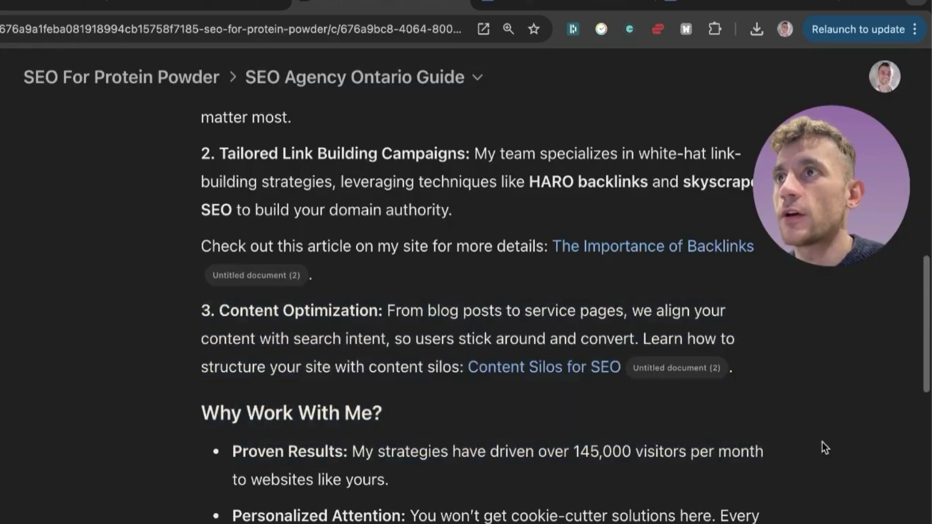
Step: Skim the whole article from its introduction through the section headings to the FAQs and closing call to action
scroll(824, 445, "down", 10)
scroll(348, 321, "up", 10)
left_click_drag(230, 169, 383, 420)
scroll(376, 325, "up", 7)
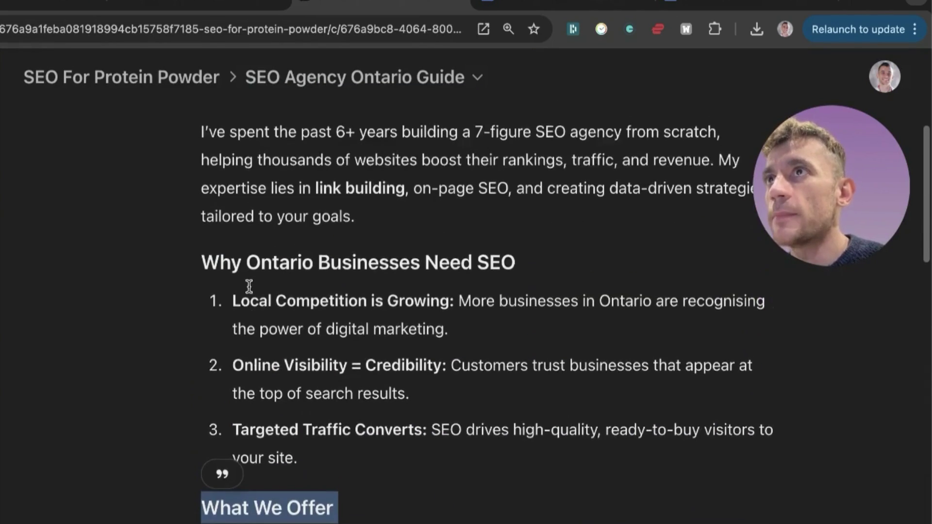
scroll(249, 287, "up", 5)
scroll(281, 359, "down", 15)
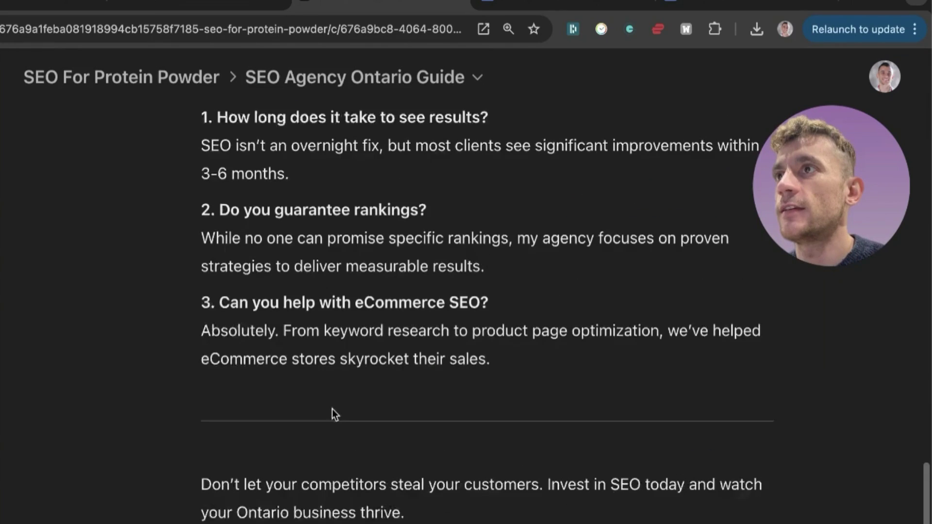
scroll(335, 414, "down", 1)
scroll(316, 353, "up", 15)
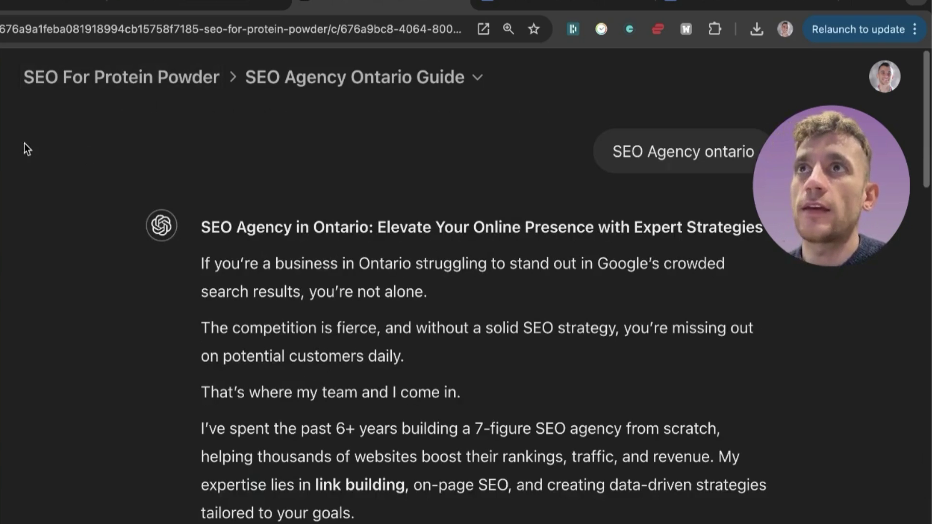
Step: Open the SEO For Protein Powder project's instructions, copy all the text and paste it over the contents of the untitled Google Docs document
left_click(171, 76)
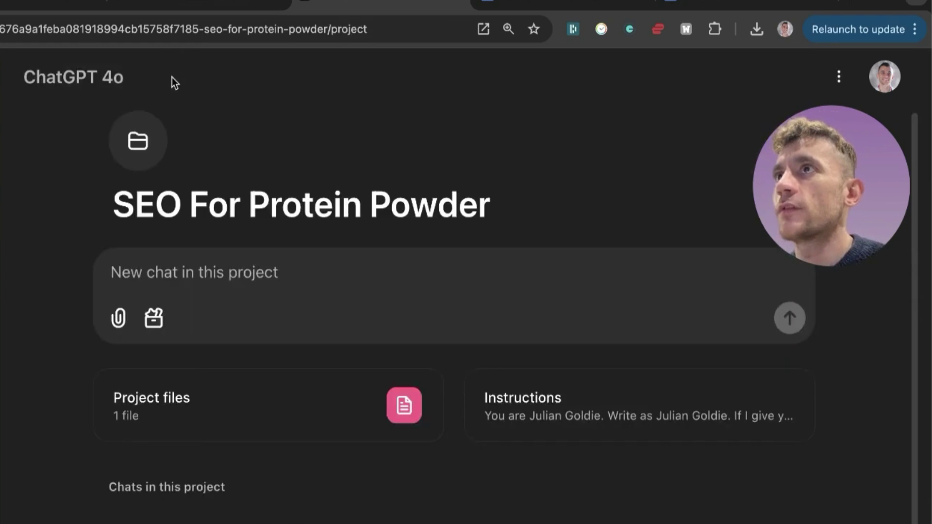
left_click(630, 416)
left_click(370, 337)
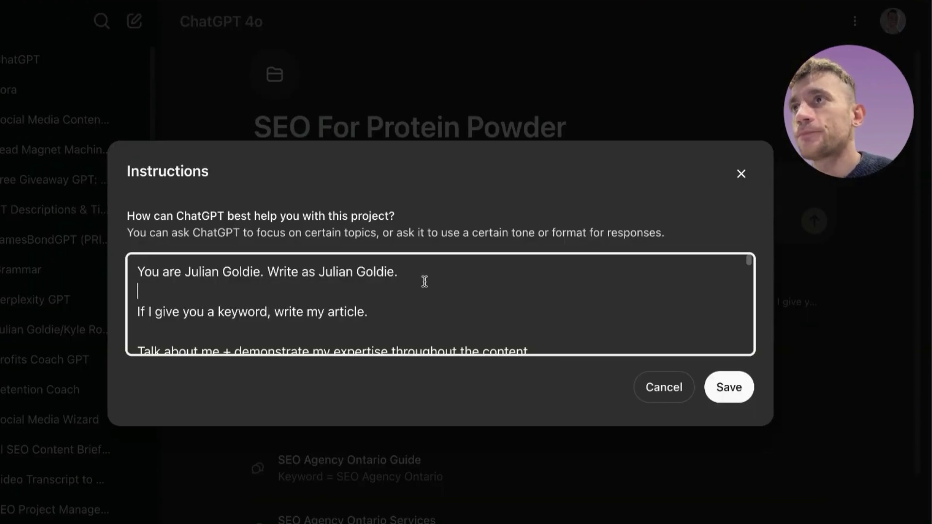
key("ctrl+a")
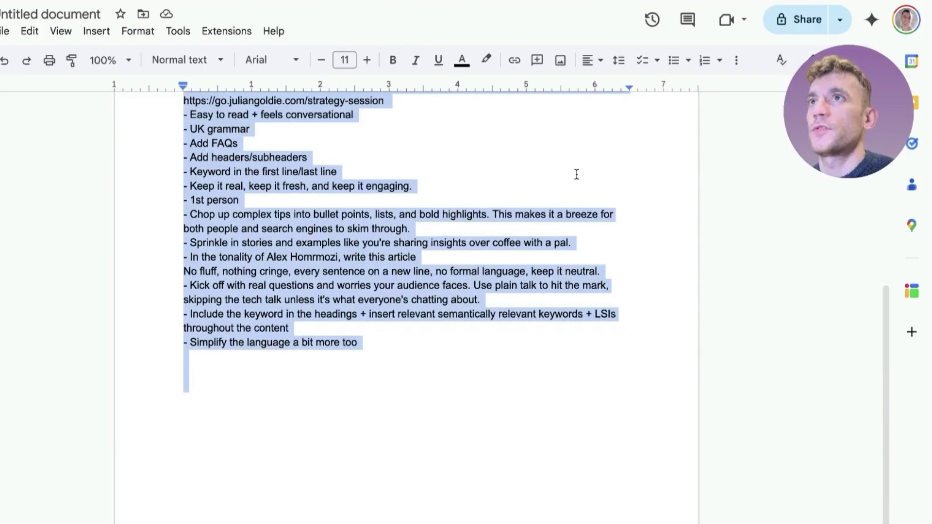
key("ctrl+v")
scroll(75, 152, "up", 15)
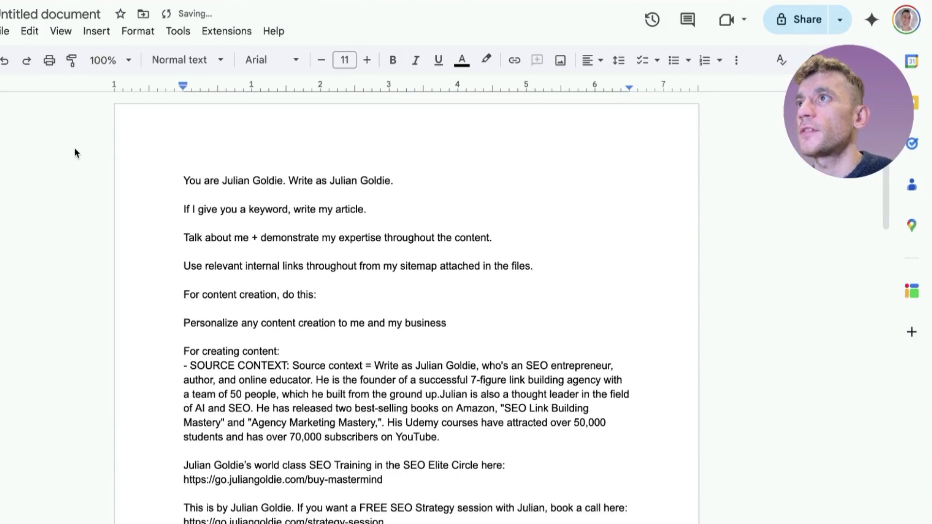
Step: Examine the prompt's opening lines on writing persona, keyword handling, demonstrating expertise and using internal links from the sitemap
left_click_drag(165, 182, 433, 182)
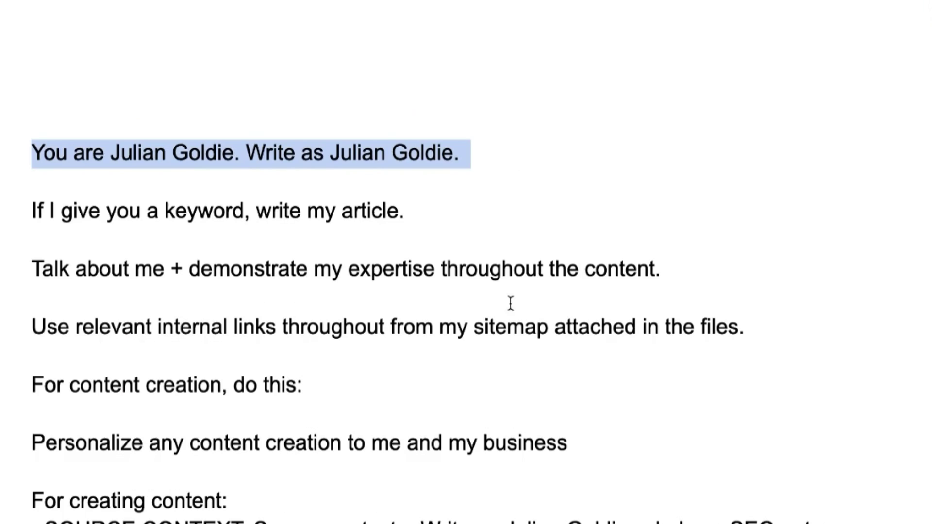
left_click(379, 328)
left_click_drag(32, 209, 449, 230)
left_click(449, 230)
left_click_drag(18, 270, 138, 272)
left_click_drag(272, 249, 692, 272)
left_click(692, 273)
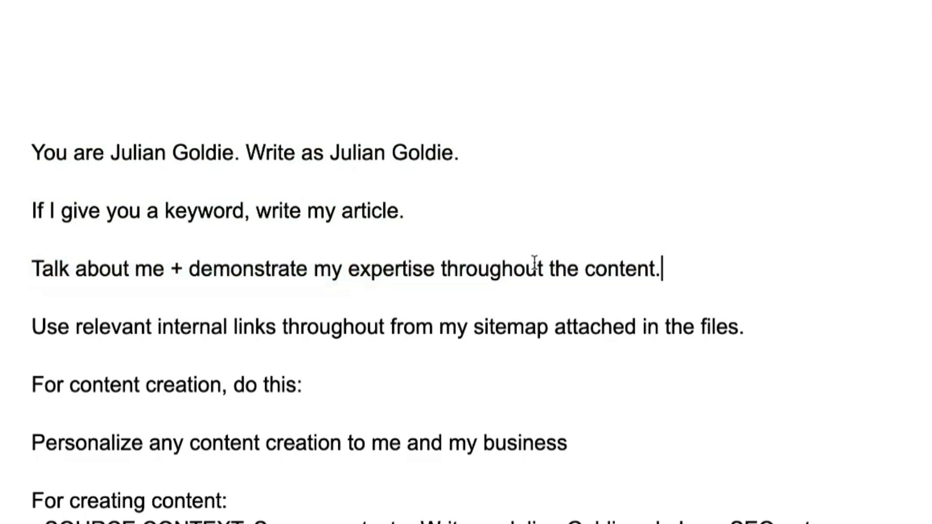
left_click_drag(32, 328, 783, 334)
left_click(838, 334)
Step: Examine the prompt's content-creation section, covering the source context, promotional links and writing style rules
left_click_drag(12, 115, 427, 383)
scroll(422, 382, "down", 5)
left_click_drag(43, 134, 601, 319)
scroll(601, 318, "down", 18)
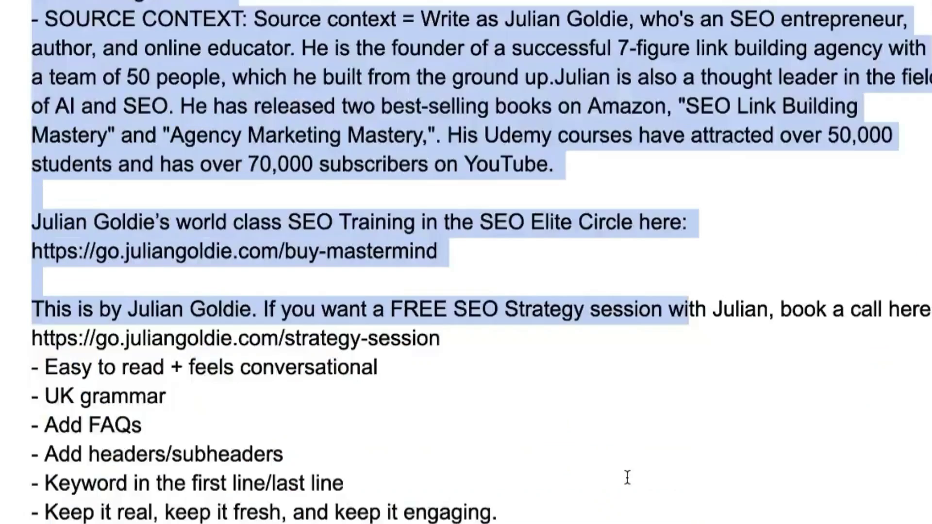
scroll(601, 453, "up", 20)
left_click(614, 322)
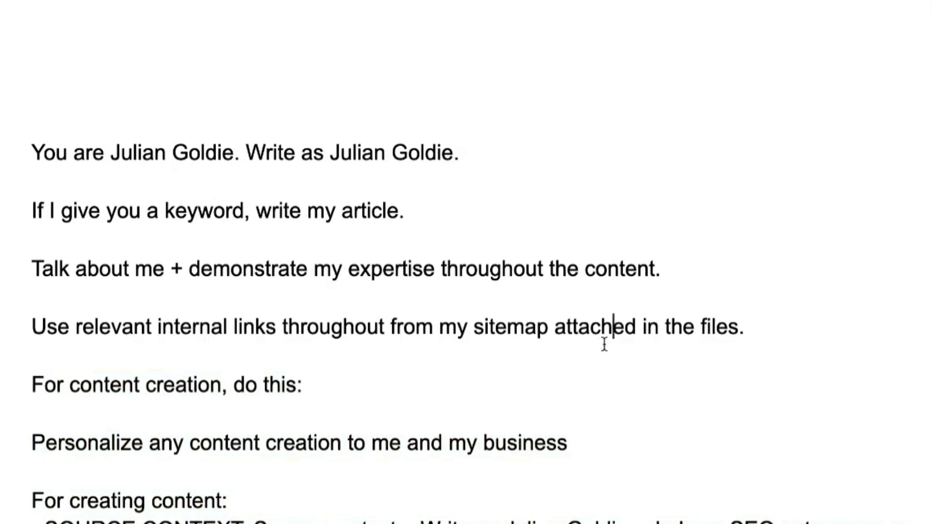
Step: Find and open the "SOP: How to Rank #1 in 24 Hours with Claude 3.5 Sonnet" Google Docs document in the browser
key("Return")
key("Return")
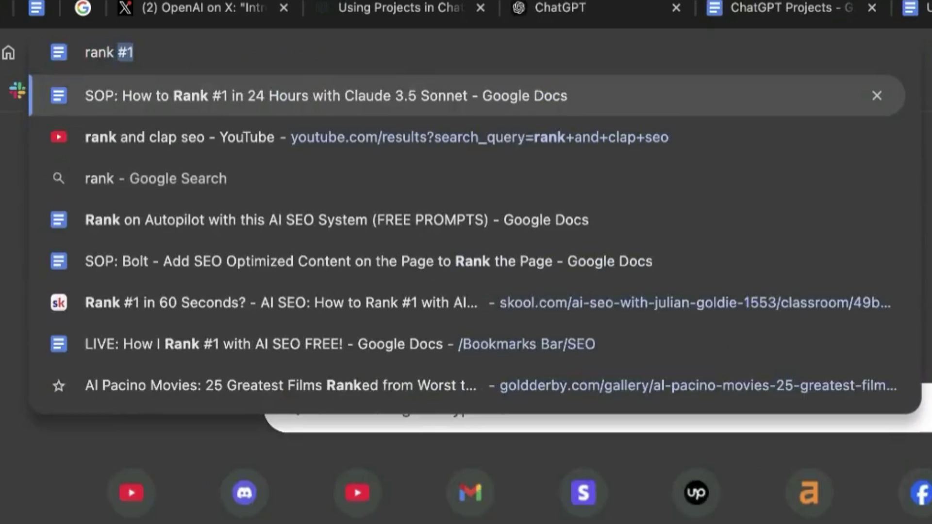
key("Return")
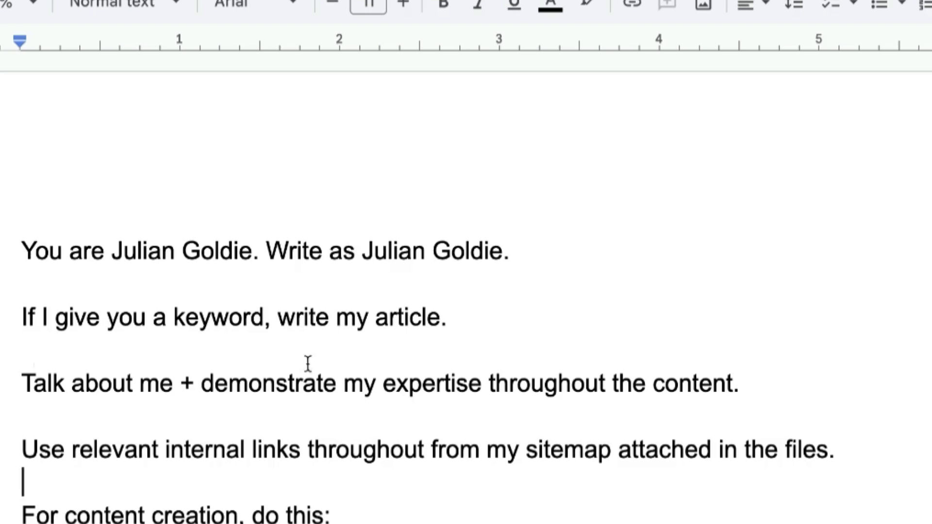
Step: Select the entire prompt in the untitled document, return to ChatGPT and save the project instructions
key("super+a")
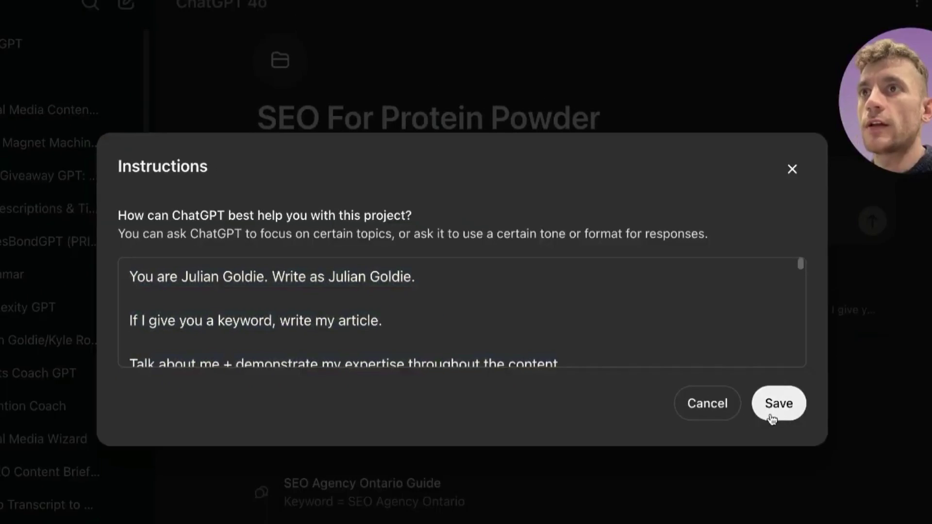
left_click(930, 509)
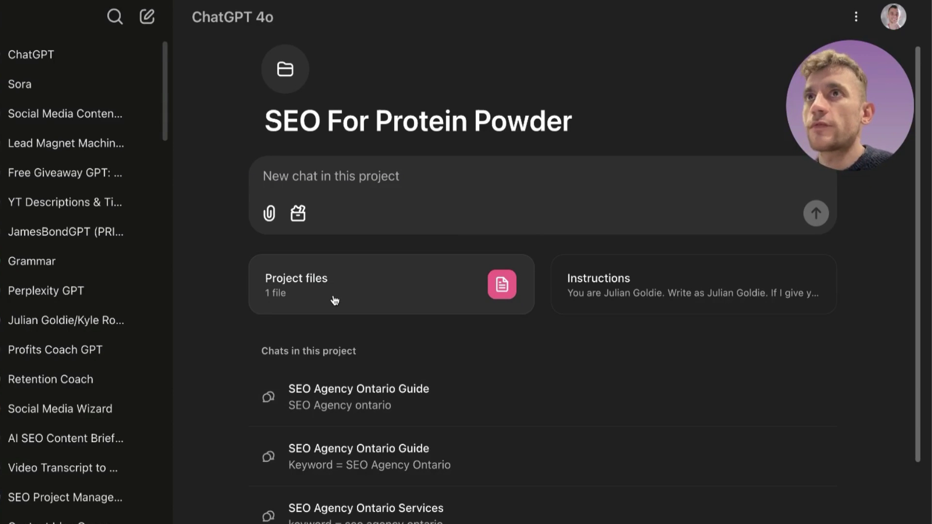
Step: Check the project's name setting without changing it and view the list of uploaded project files
left_click(377, 120)
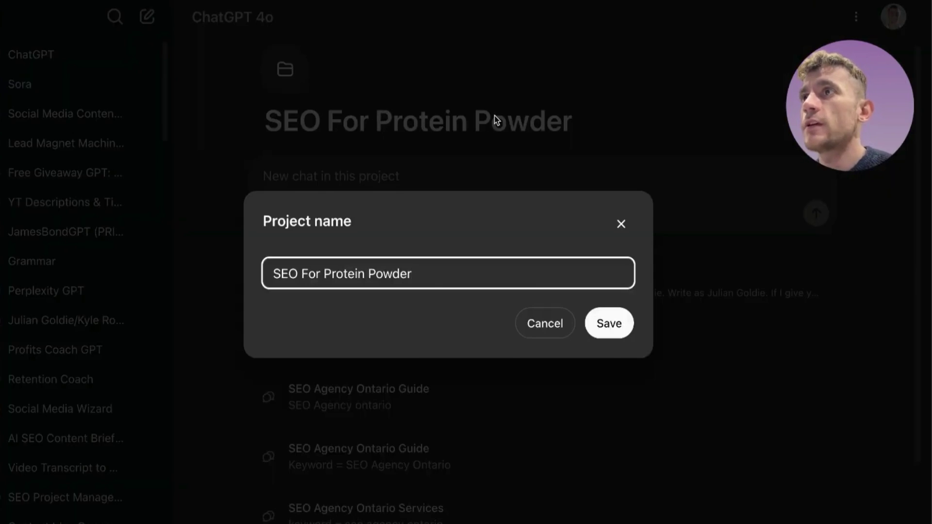
key("Escape")
left_click(380, 308)
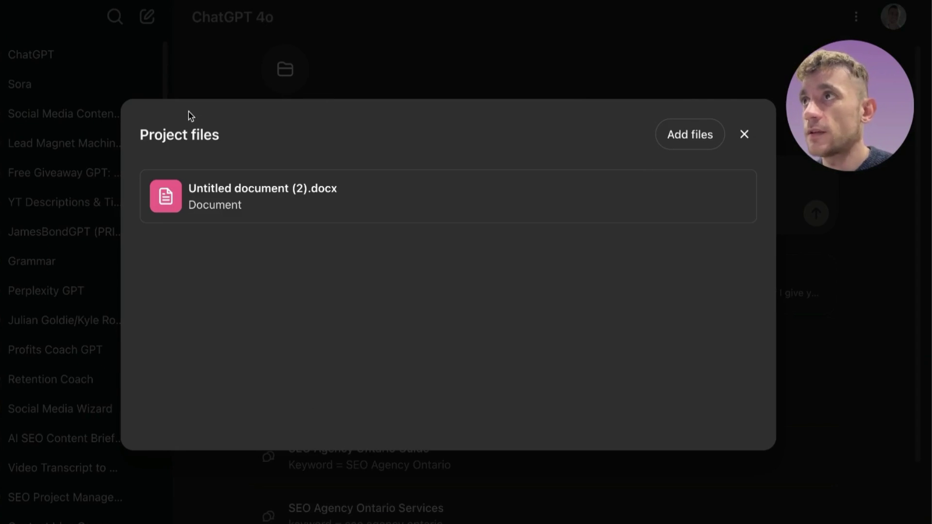
left_click_drag(132, 132, 231, 138)
left_click(230, 139)
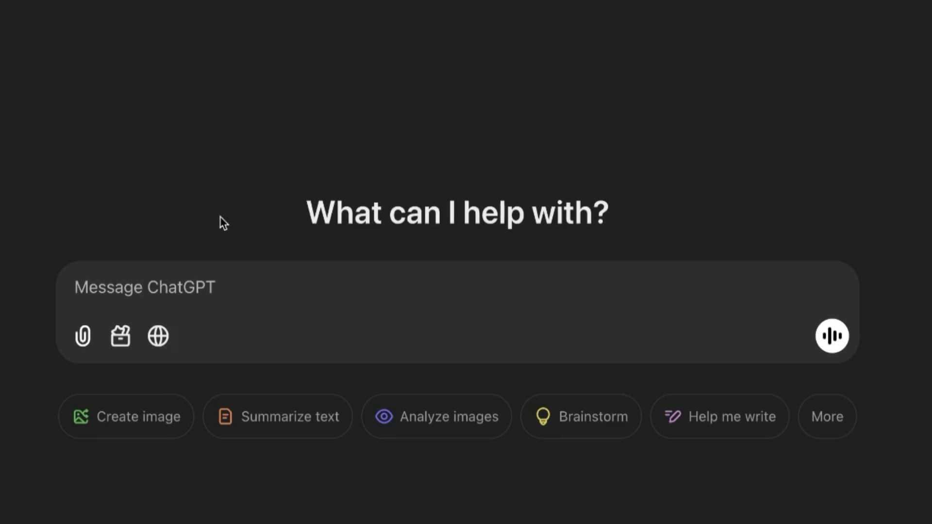
Step: Send "give me some branding guidelines for my seo agency goldie agency + content writing guidelines" in a new regular chat
type("give me some bran")
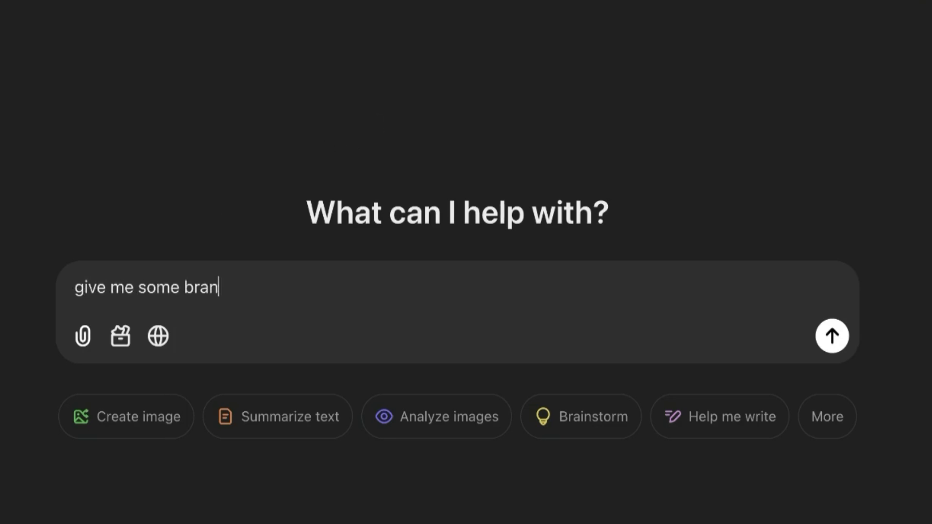
type("es f")
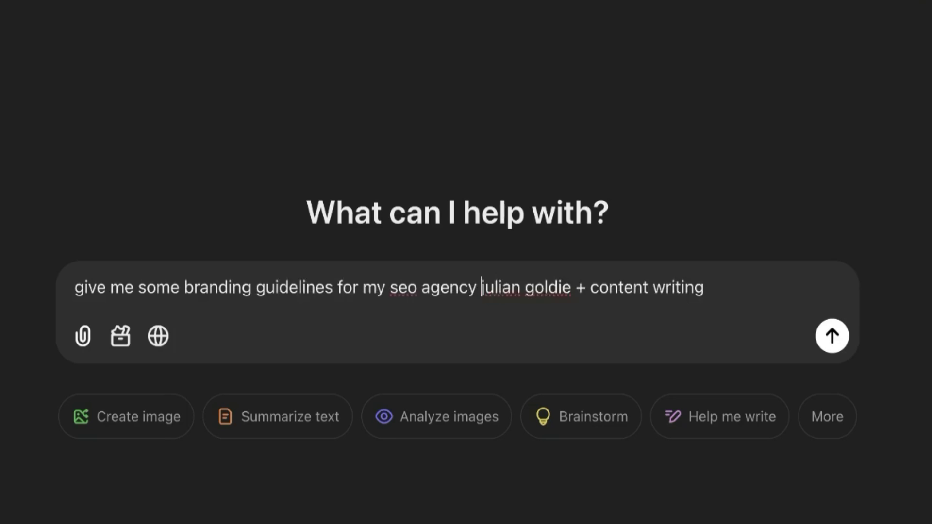
key("alt+shift+Right")
key("alt+shift+Right")
type("g")
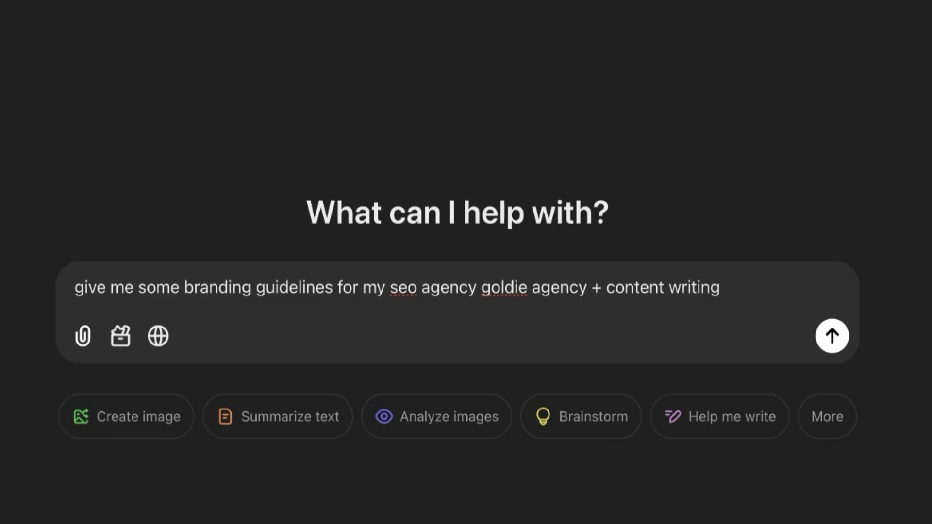
type("es")
key("Return")
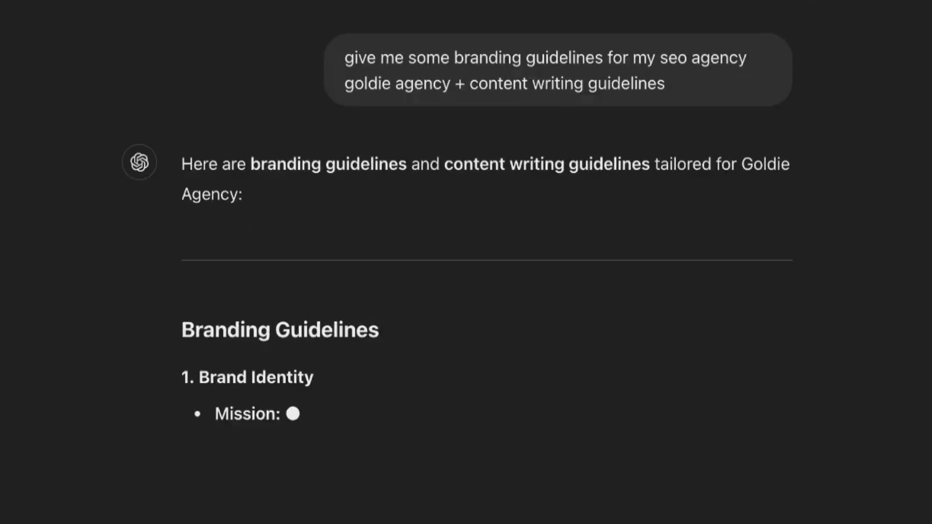
Step: Review the generated branding and content writing guidelines, checking brand identity, tone and voice, formatting and content types
scroll(259, 109, "down", 5)
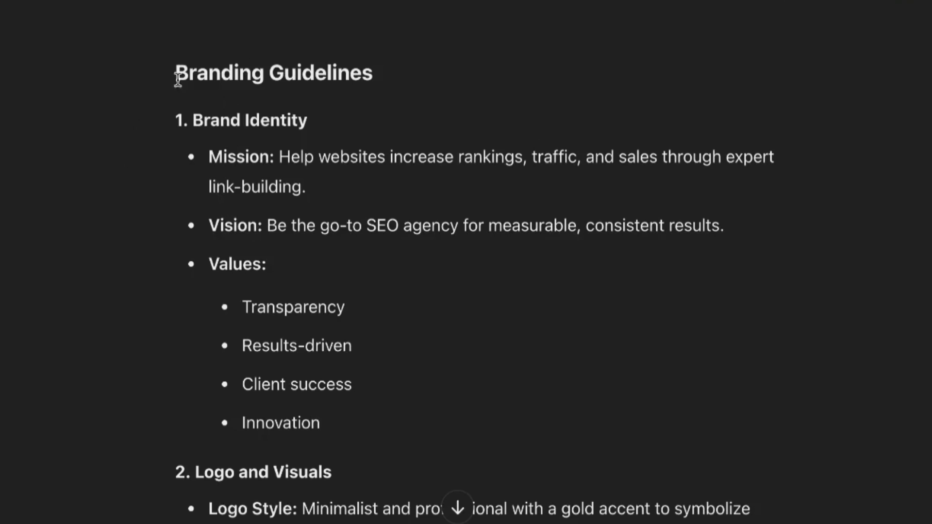
double_click(198, 72)
scroll(250, 276, "down", 10)
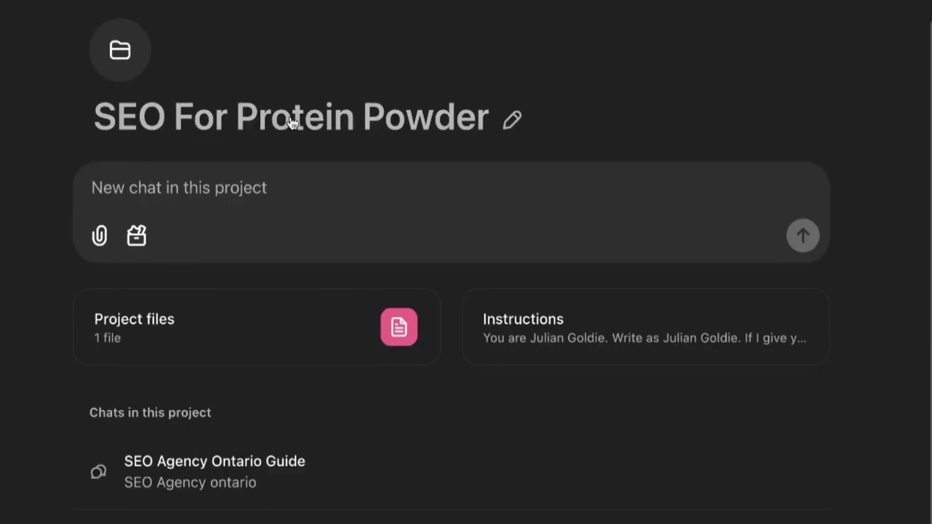
left_click(293, 329)
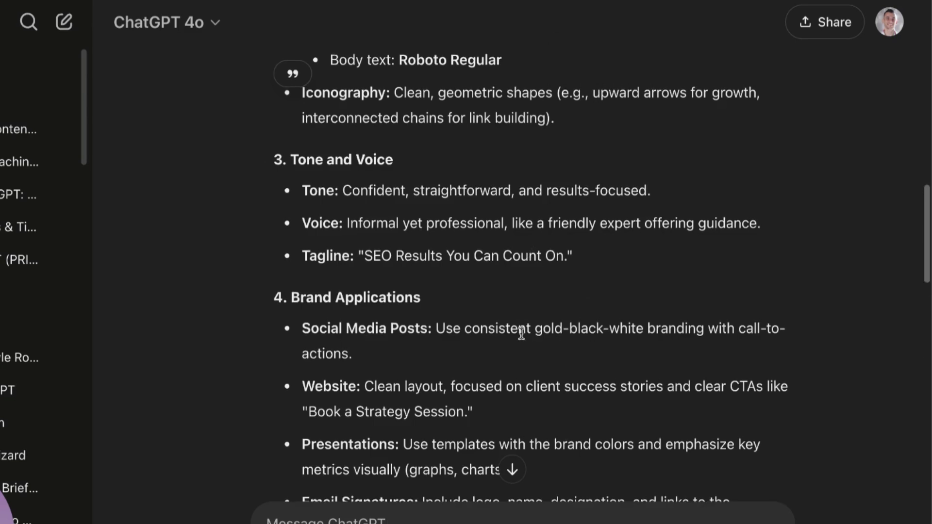
scroll(520, 328, "up", 10)
scroll(439, 248, "down", 15)
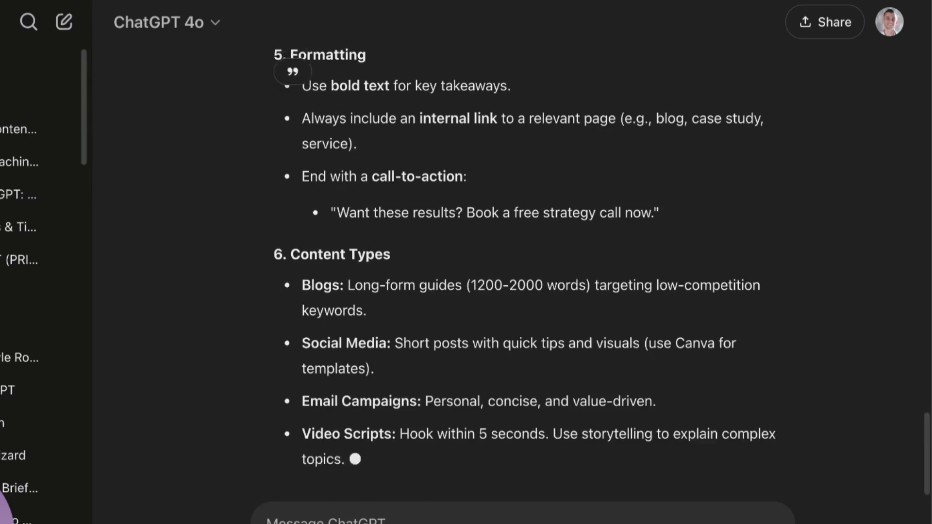
scroll(30, 271, "down", 5)
Step: Review the example blog post outline ending the generated guidelines and look through the list of custom GPTs
scroll(30, 296, "up", 10)
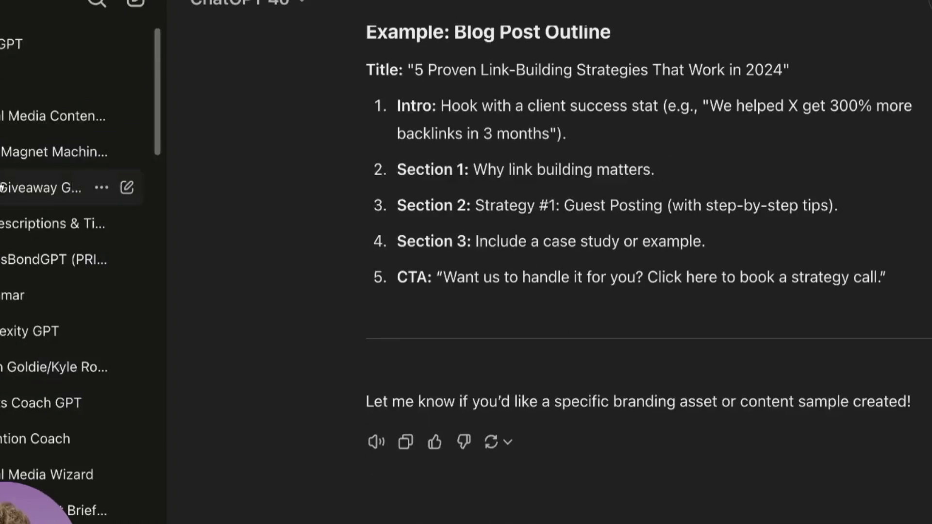
scroll(47, 214, "down", 15)
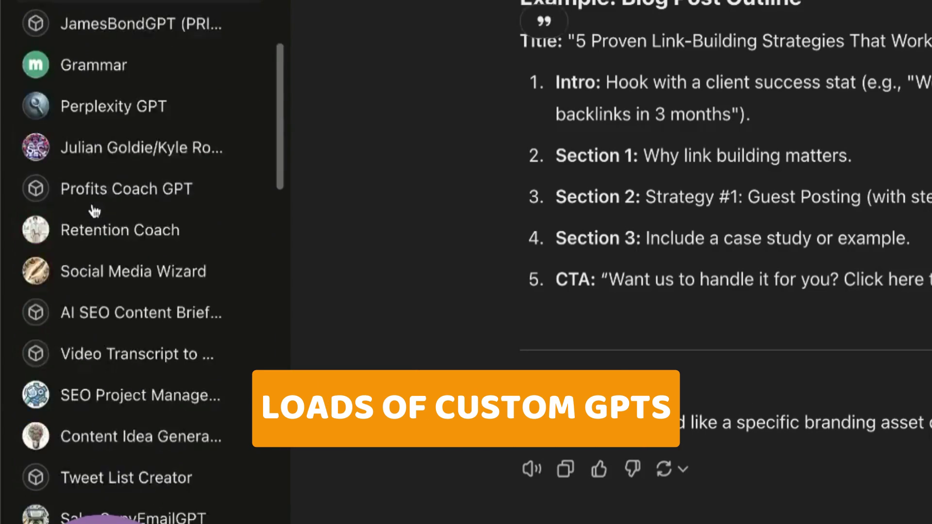
scroll(48, 289, "up", 10)
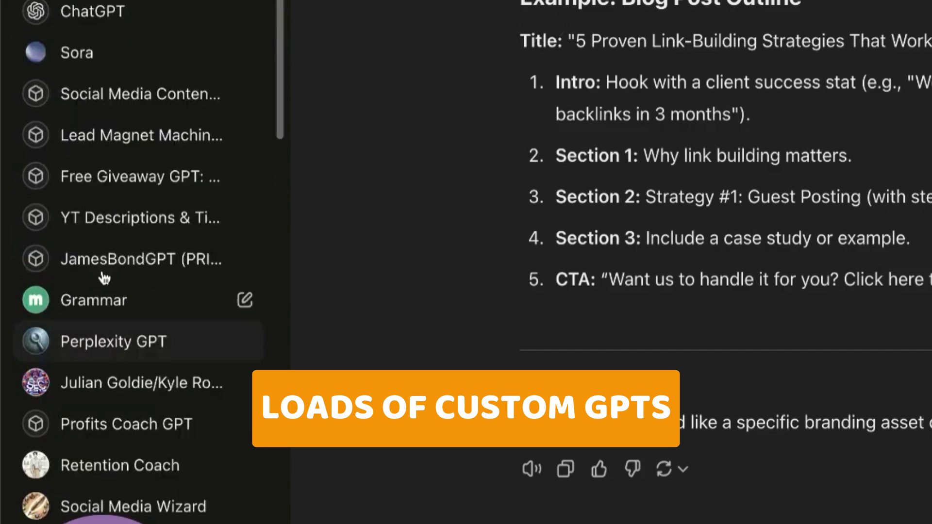
scroll(240, 282, "down", 15)
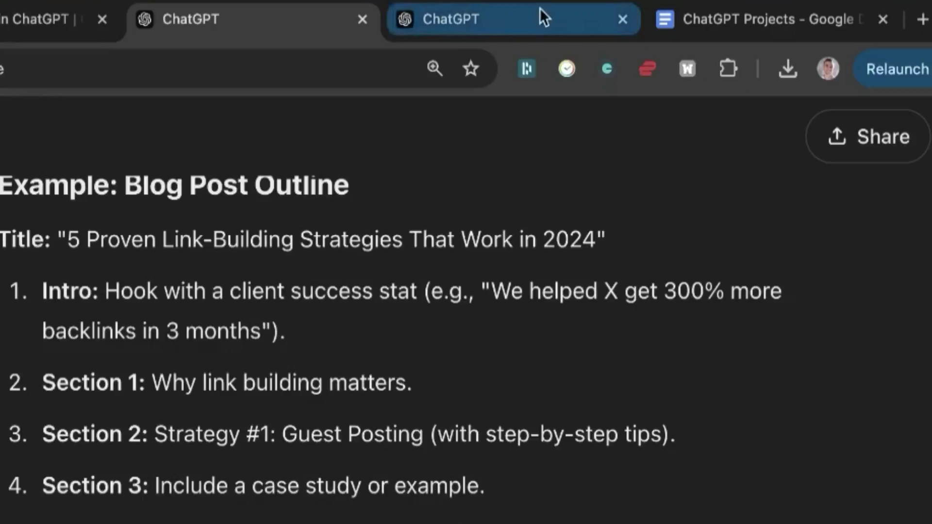
Step: Copy the generated branding and content writing guidelines into a Google Docs document and name it "Branding Guidelines"
scroll(133, 166, "up", 20)
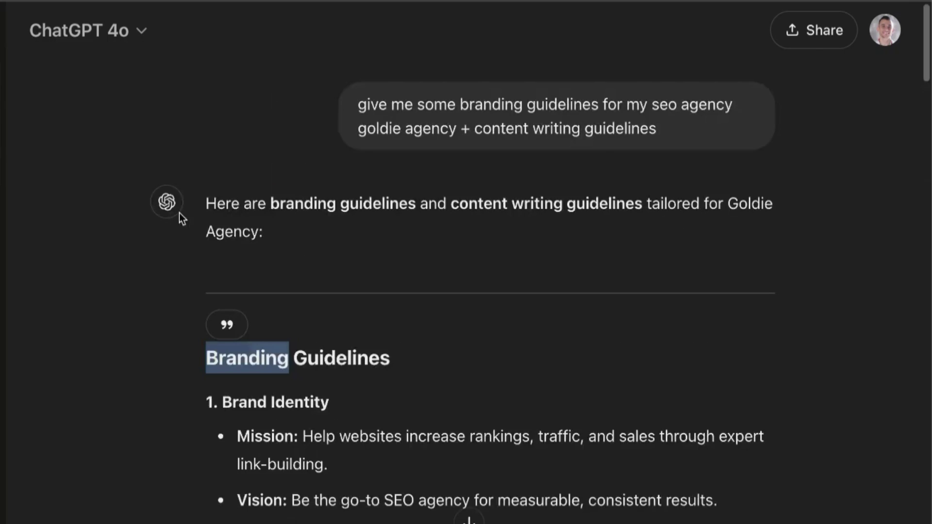
scroll(307, 216, "down", 20)
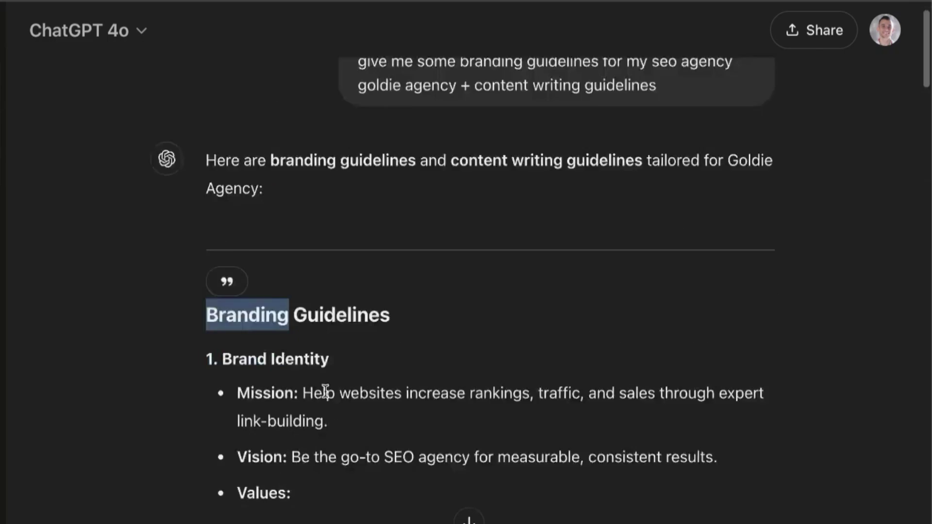
key("super+a")
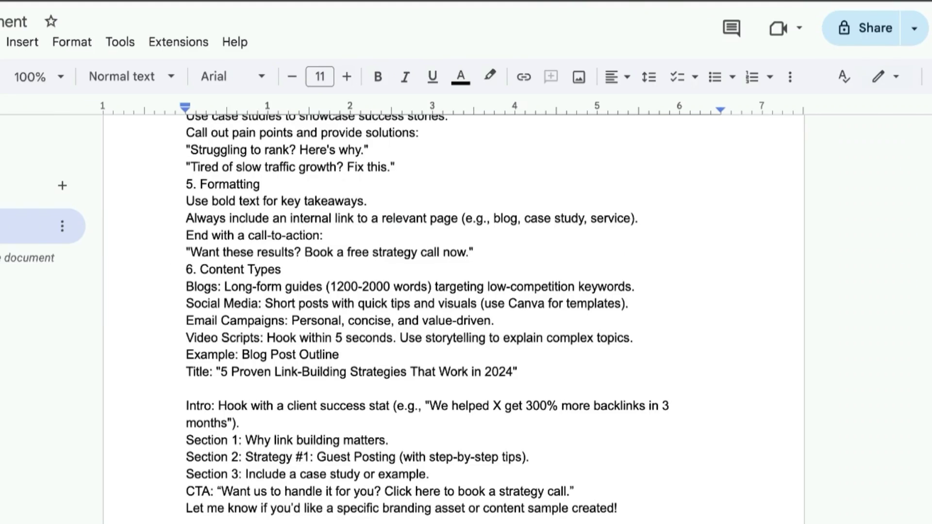
left_click(73, 21)
type("Branding Guidelines")
key("Return")
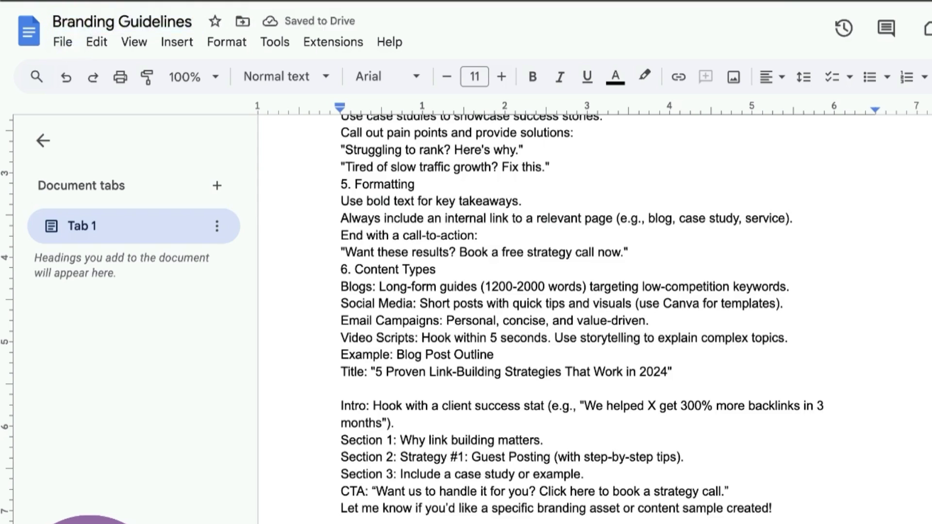
Step: Download the Branding Guidelines document and add it to the files of the SEO For Protein Powder project in ChatGPT
left_click(62, 41)
mouse_move(97, 229)
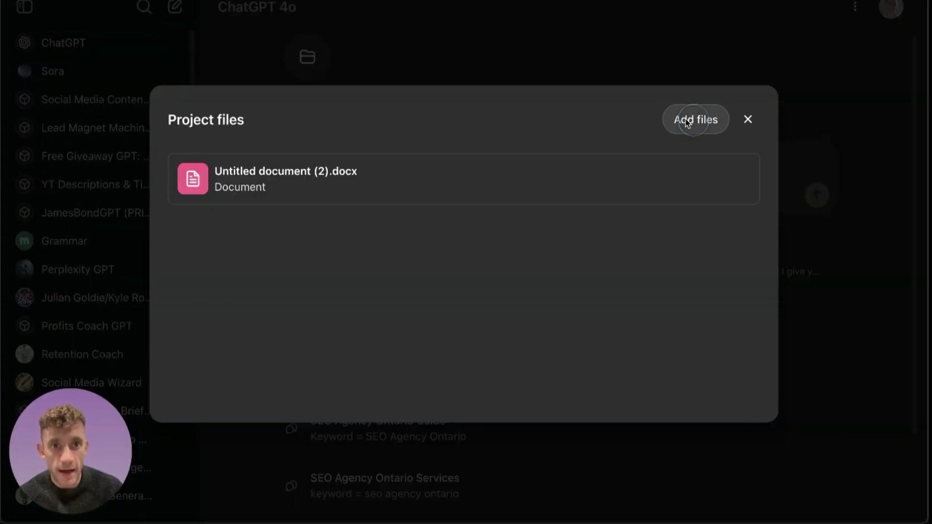
left_click(884, 173)
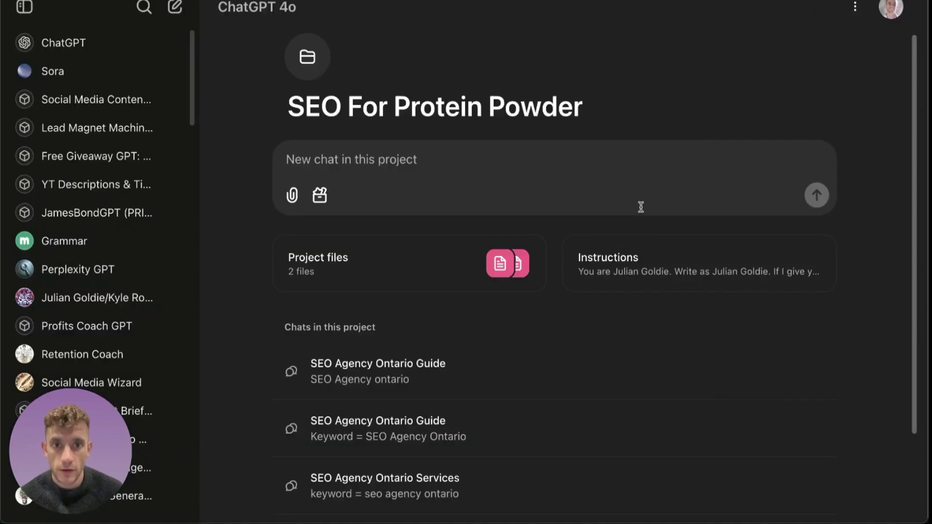
Step: Add the line "Use my branding guidelines attached too." below the keyword line in the project instructions and save them
left_click(648, 250)
left_click(453, 239)
key("Down")
key("Down")
key("Down")
key("Down")
key("super+shift+Right")
key("BackSpace")
type("Use my c")
type("ustom")
key("alt+BackSpace")
type("branding guidelines attached")
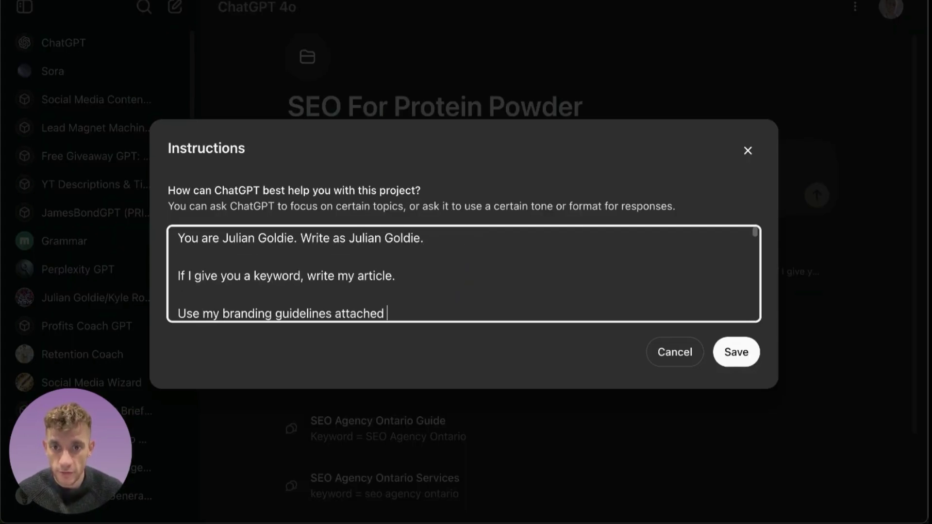
type(" too.")
left_click(736, 352)
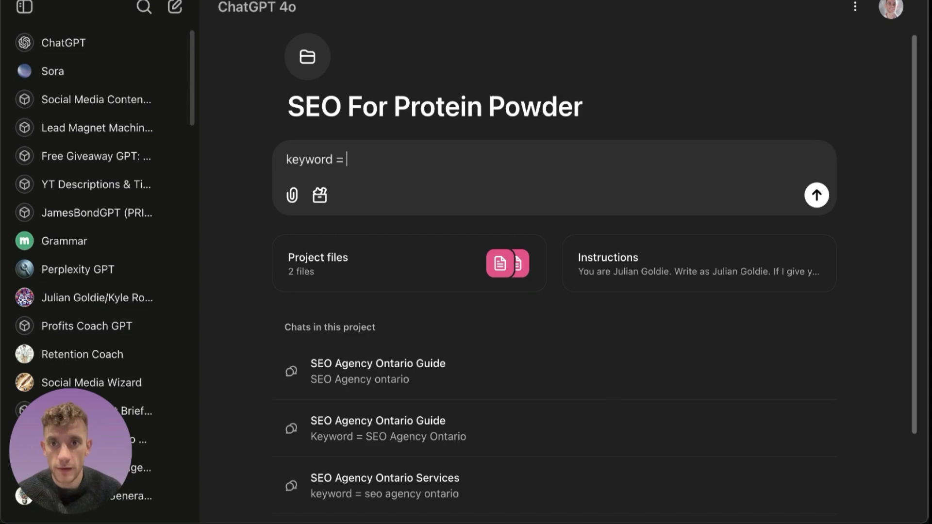
Step: Send "keyword = seo agency ontario" as a new chat in the project and read through the generated article
type("seo agency o")
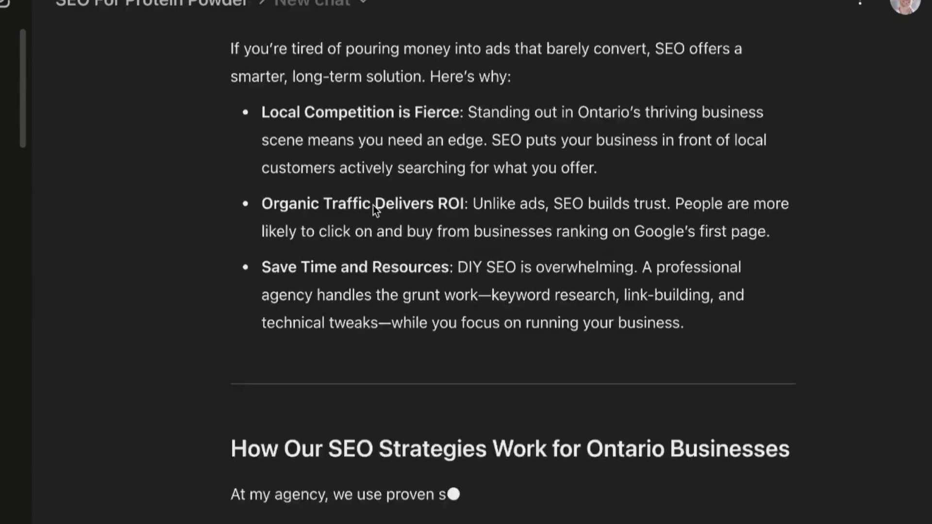
scroll(430, 303, "up", 6)
scroll(362, 353, "up", 4)
scroll(319, 320, "down", 15)
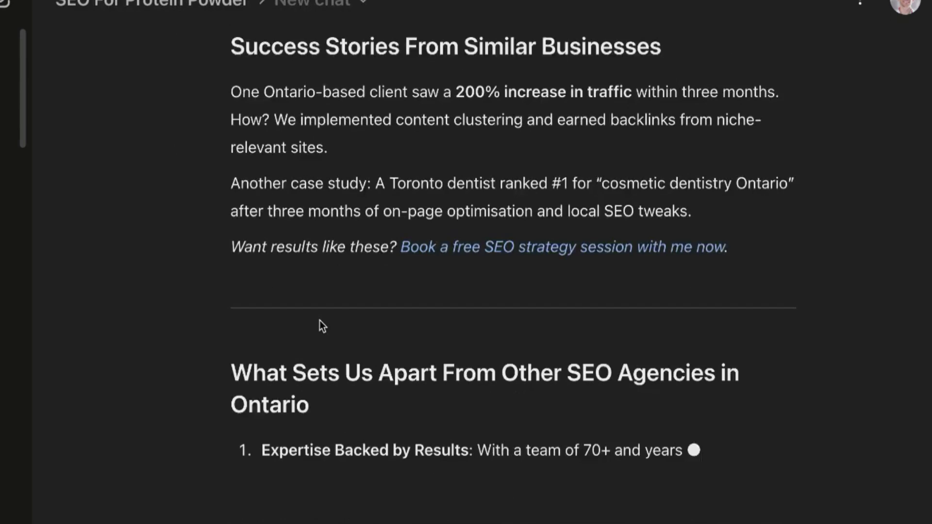
scroll(451, 252, "up", 2)
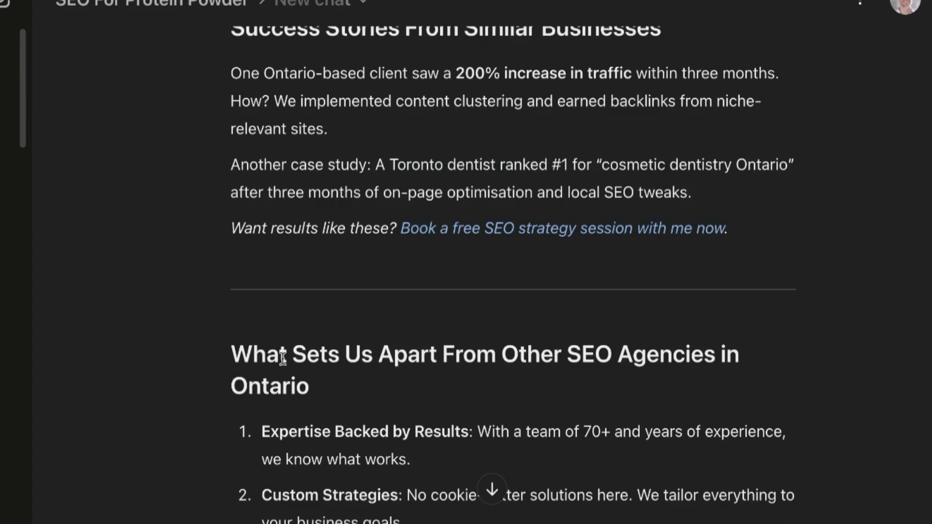
scroll(372, 379, "down", 10)
scroll(459, 361, "down", 6)
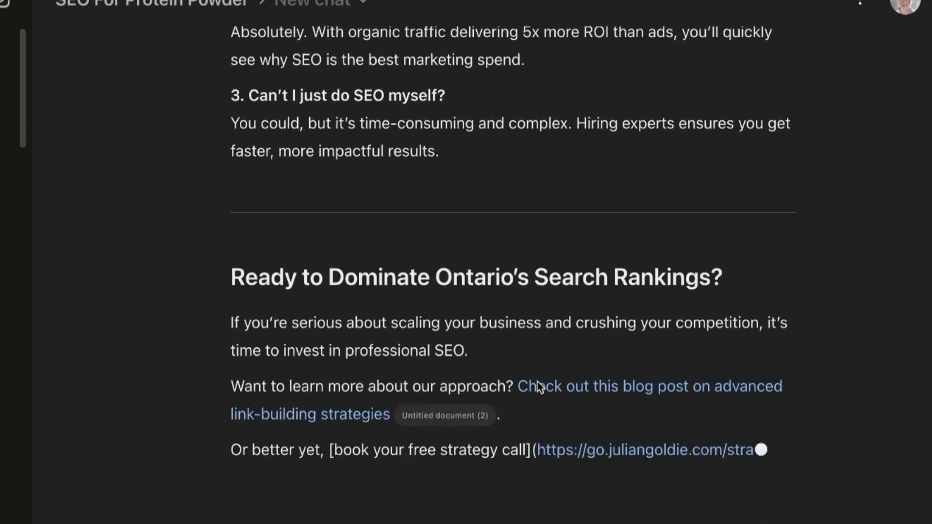
scroll(628, 389, "down", 2)
Step: Highlight the article's closing section "Ready to Dominate Ontario's Search Rankings?" and look back over the article
left_click(629, 297)
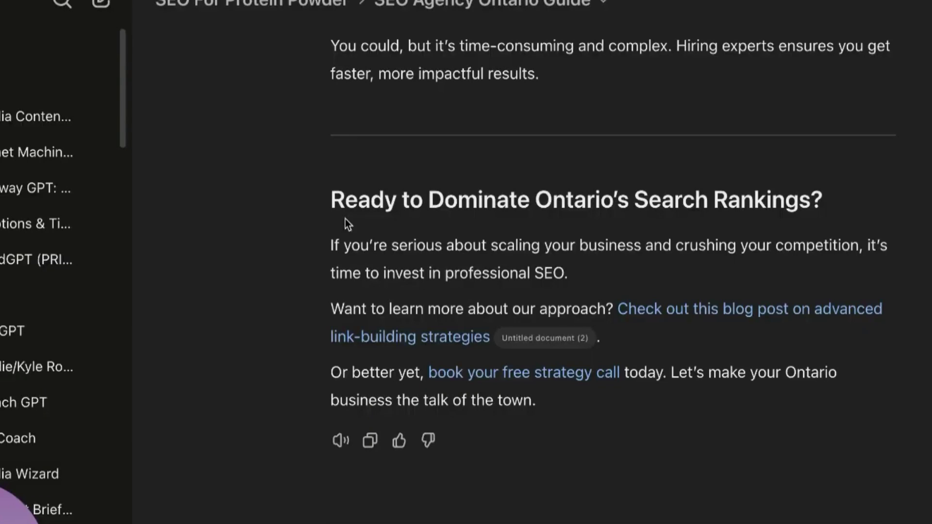
left_click_drag(345, 219, 733, 407)
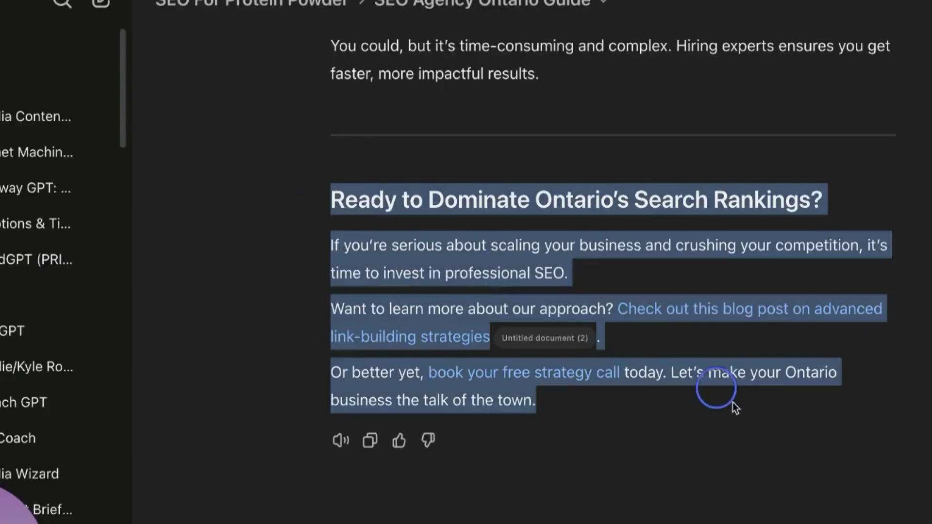
scroll(400, 298, "up", 5)
scroll(523, 281, "down", 5)
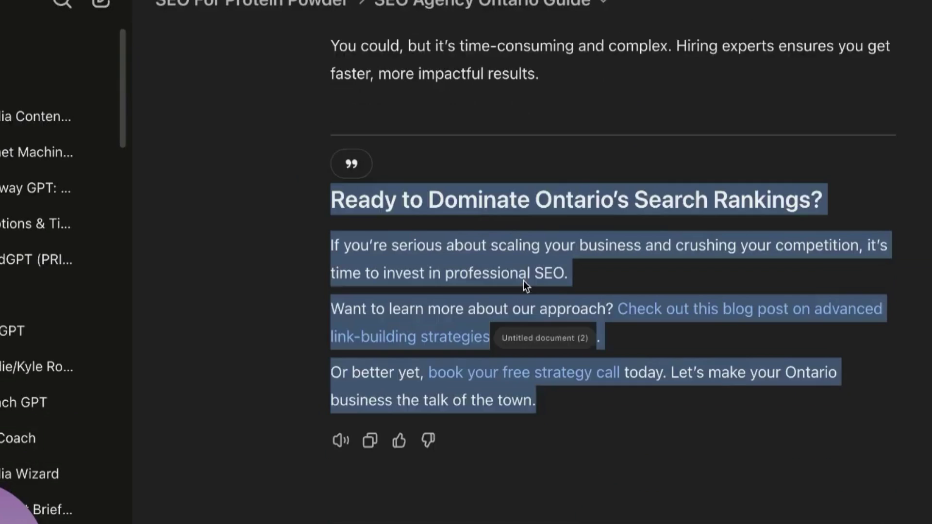
scroll(673, 380, "up", 15)
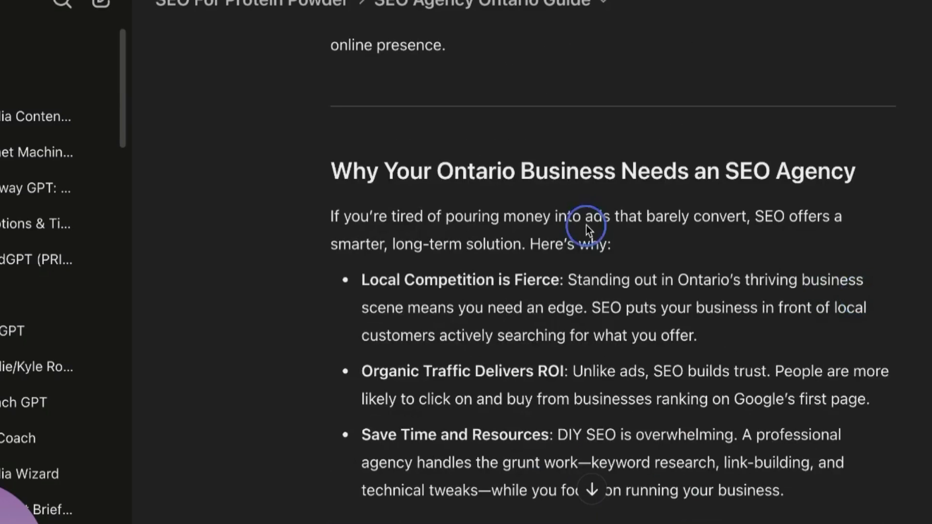
Step: View the list of chats in the project and return to the SEO For Protein Powder project page
left_click(463, 5)
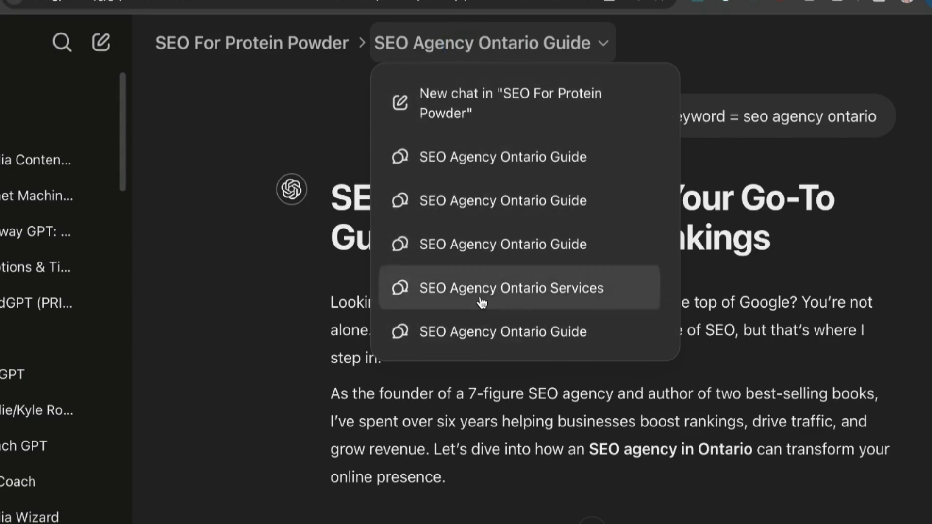
left_click(335, 48)
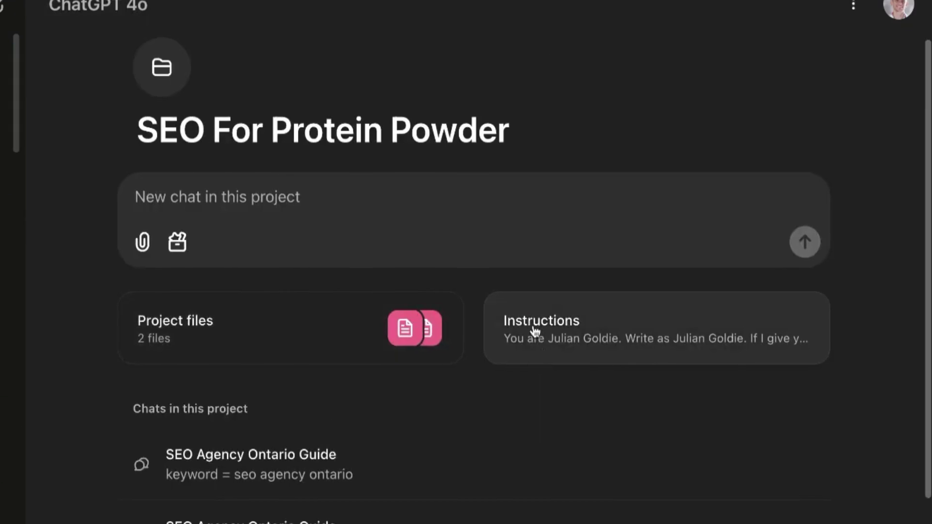
scroll(534, 328, "down", 5)
scroll(504, 389, "up", 4)
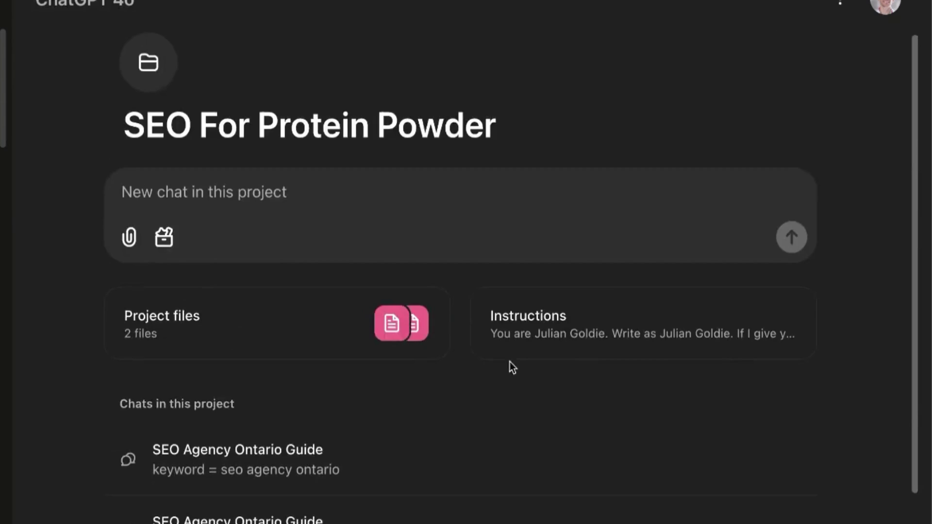
Step: Review the project's instructions and its uploaded files without changing anything
left_click(535, 338)
scroll(493, 297, "down", 10)
scroll(538, 291, "up", 5)
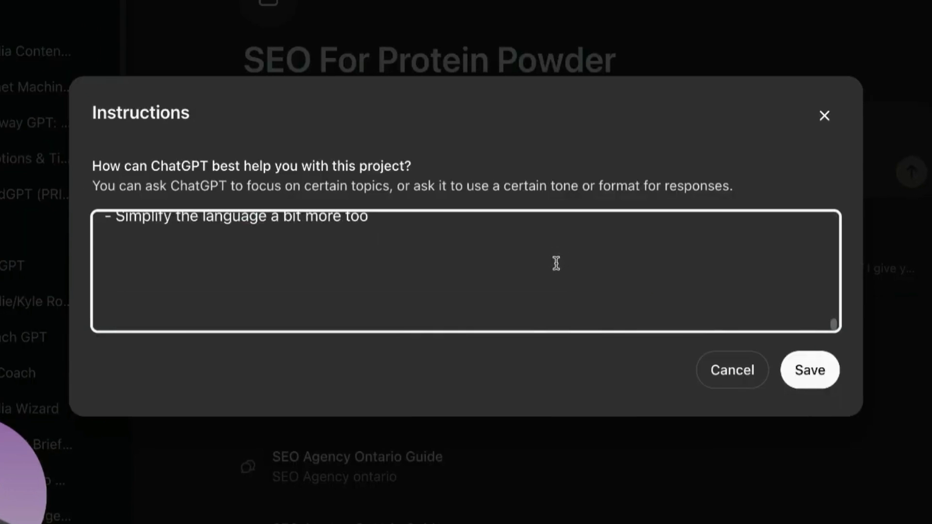
scroll(608, 294, "up", 3)
left_click(728, 369)
left_click(443, 257)
left_click(876, 224)
left_click(700, 270)
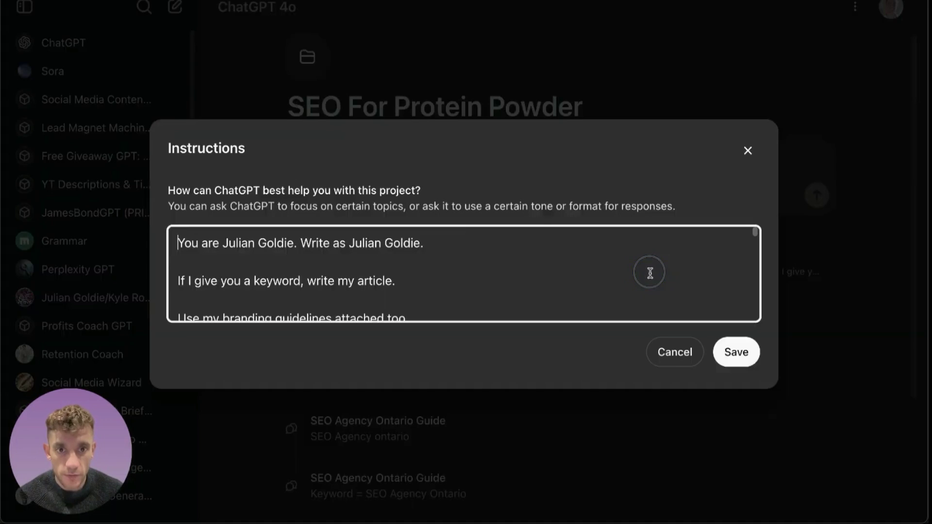
left_click(747, 151)
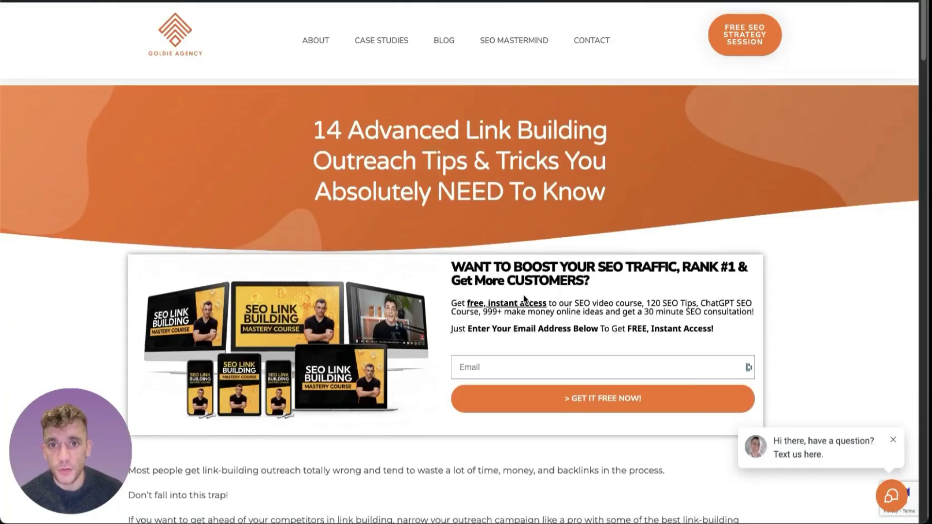
Step: Copy the blog article's text from "Tip #2: Add Humor" to the win-win partnership paragraph and return to the ChatGPT project
scroll(305, 170, "down", 10)
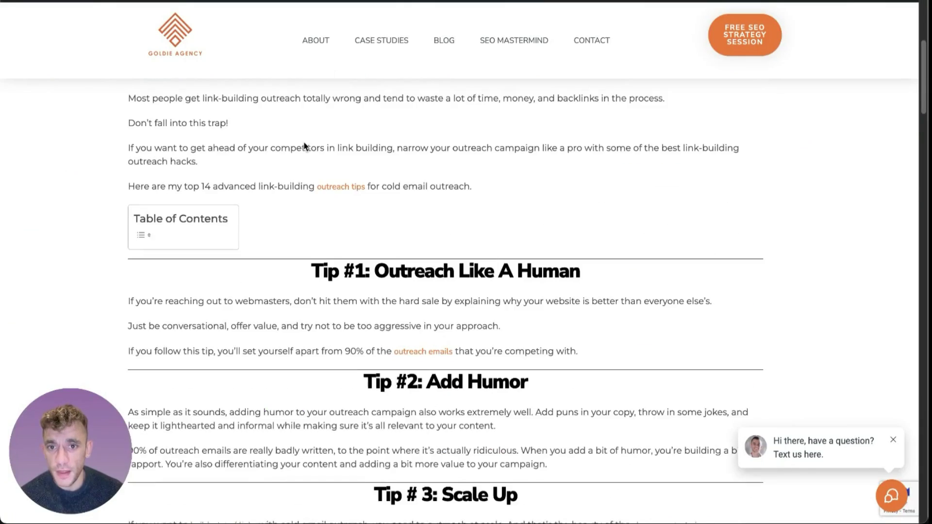
scroll(319, 170, "down", 1)
left_click_drag(318, 170, 701, 347)
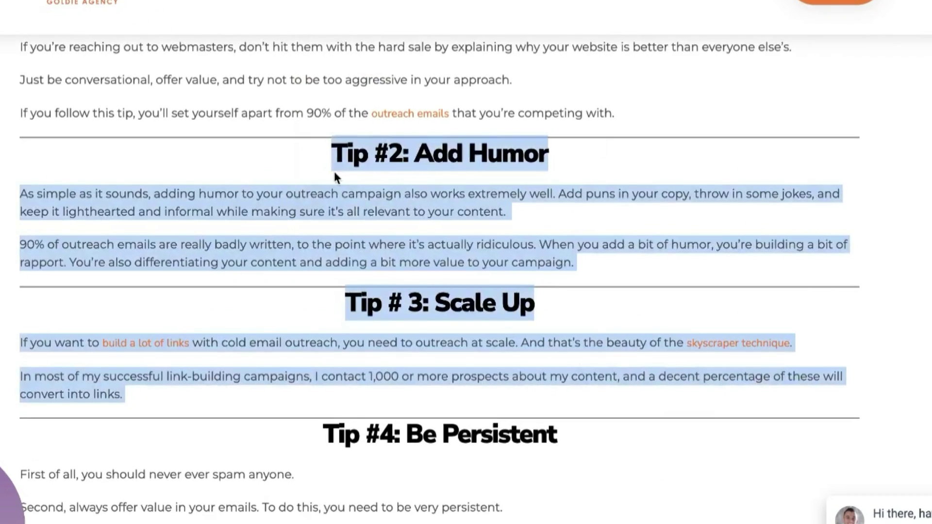
double_click(334, 171)
scroll(409, 295, "down", 15)
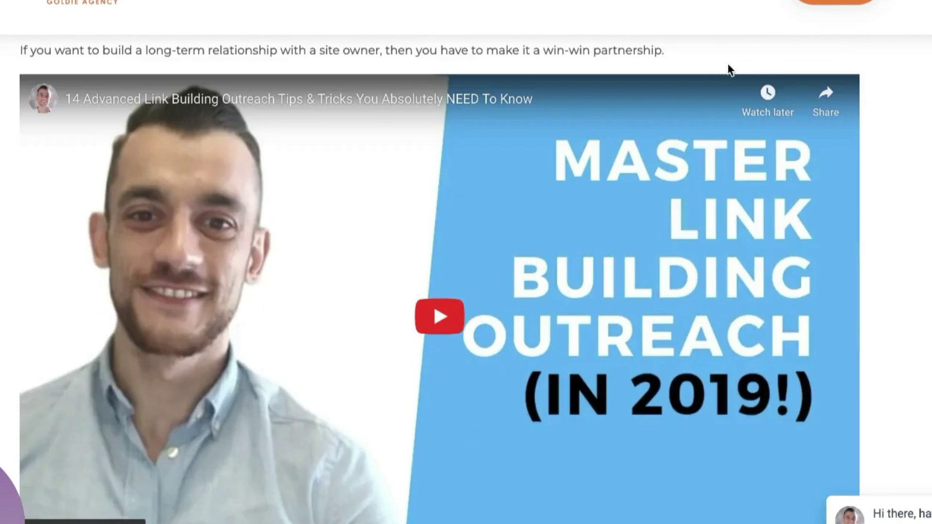
key("ctrl+a")
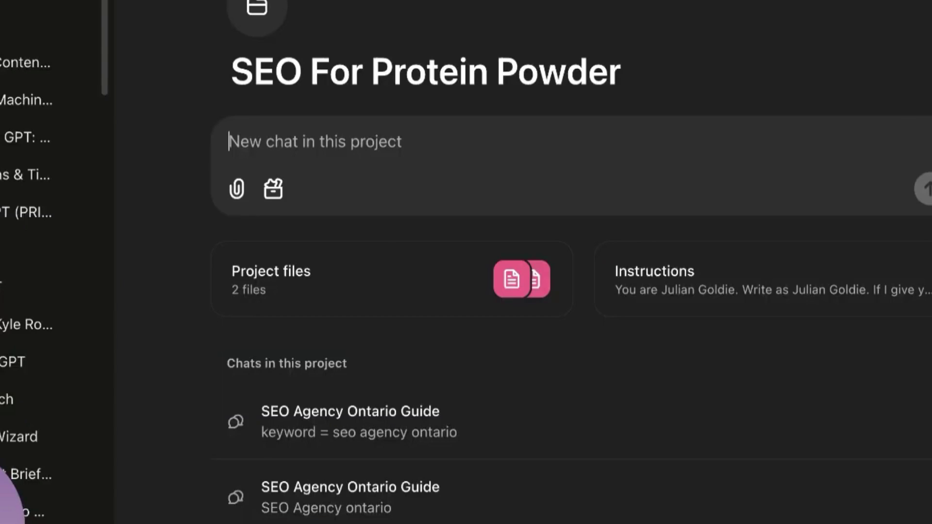
Step: Send the copied tips in a new project chat, preceded by "insert internal links into this doc:"
type("Tip #2: Add Humor As simple as it sounds, adding humor to your outreach campaign also works extremely well. Add puns in your copy, throw in some jokes, and keep it lighthearted and informal while making sure it’s all relevant to your content.")
key("ctrl+Home")
type("insert internal links into this")
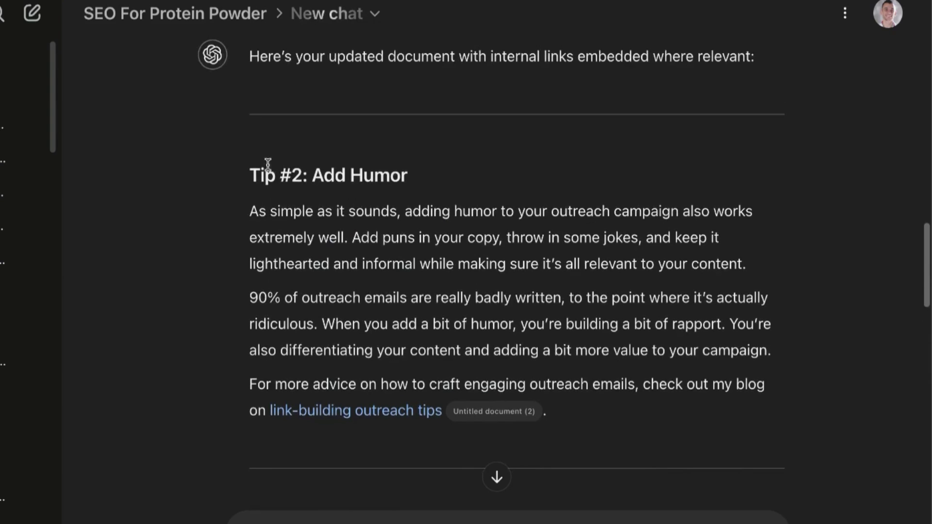
Step: Compare the original prompt with the rewritten outreach tips, checking the internal links inserted under each tip
scroll(610, 197, "up", 2)
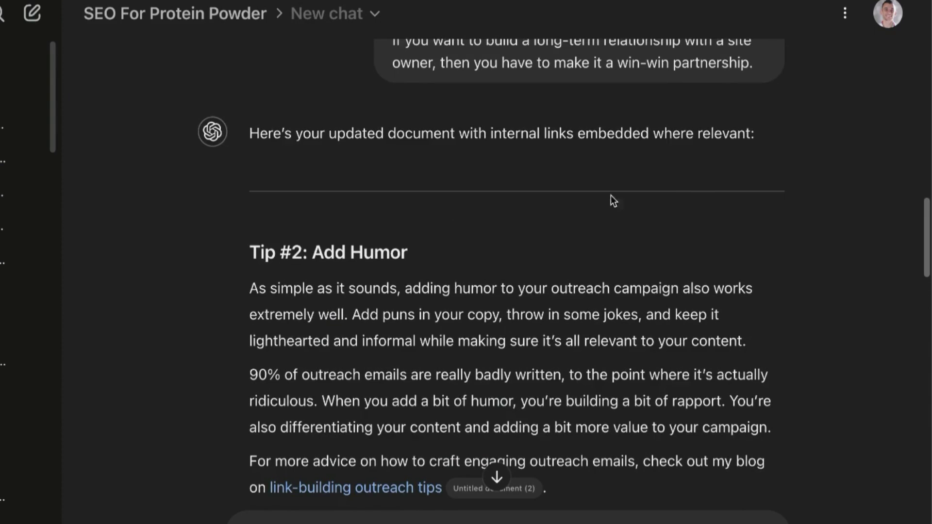
scroll(631, 204, "down", 15)
scroll(663, 230, "down", 5)
scroll(719, 272, "up", 15)
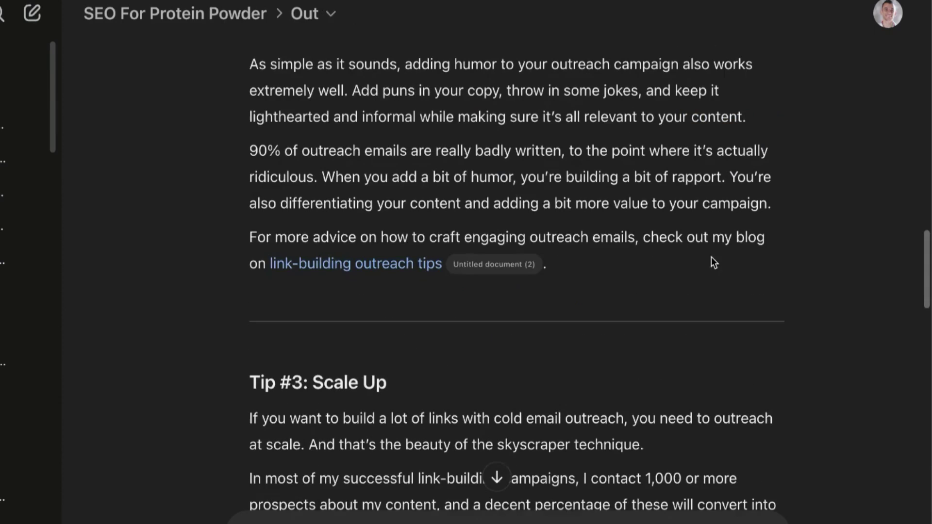
scroll(706, 247, "up", 20)
left_click_drag(379, 83, 536, 125)
double_click(533, 83)
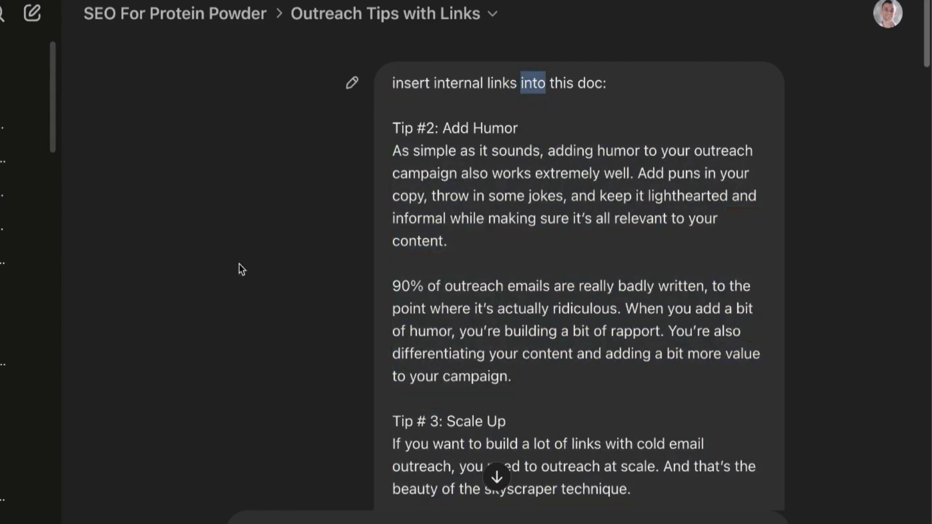
scroll(239, 264, "down", 20)
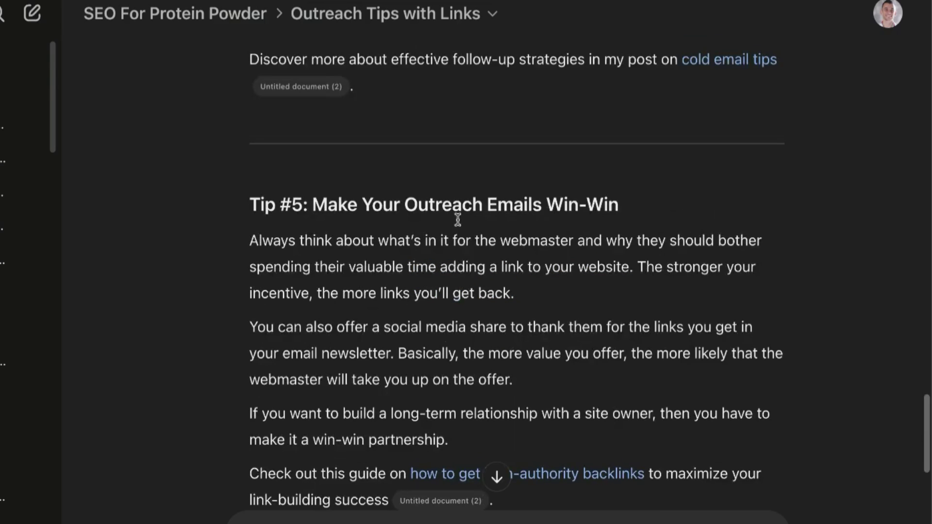
Step: Check the page behind the inserted high-authority backlinks link, then return to the rewritten outreach tips in ChatGPT
left_click(490, 249)
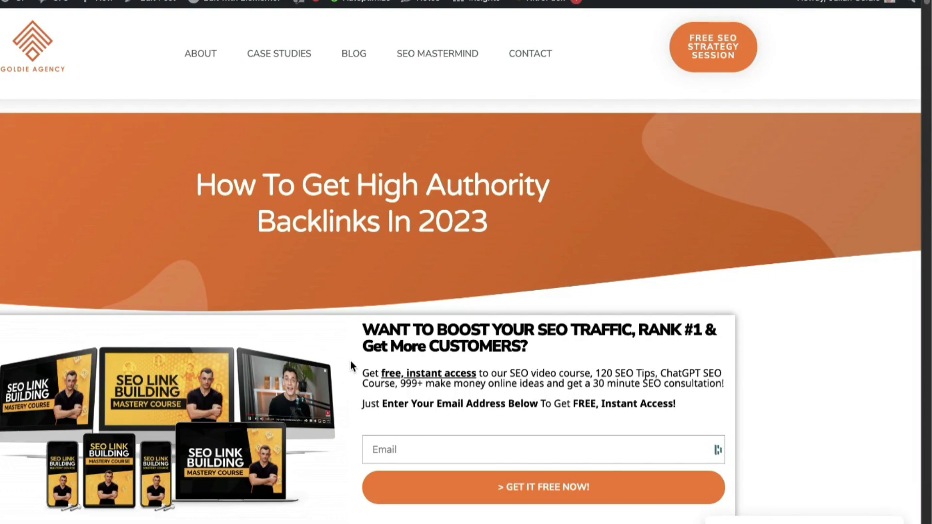
scroll(353, 360, "down", 6)
scroll(355, 359, "up", 6)
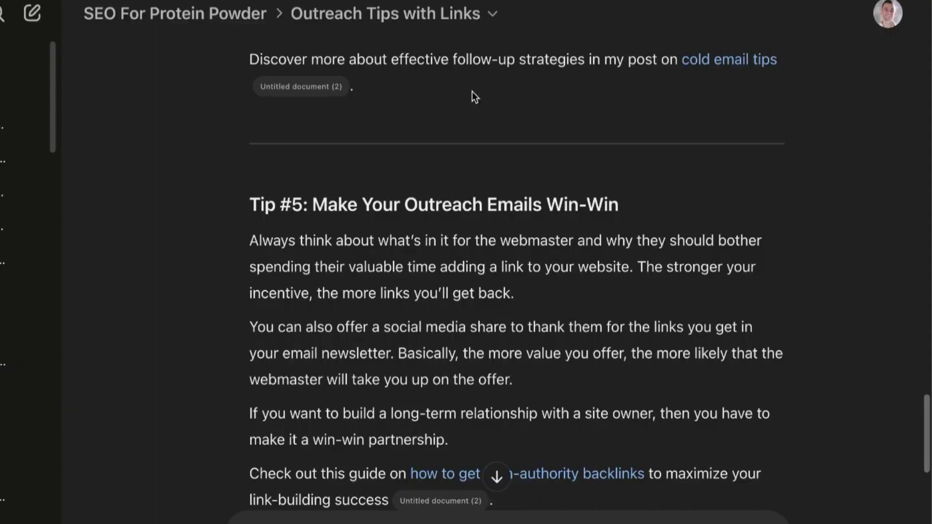
scroll(474, 97, "up", 20)
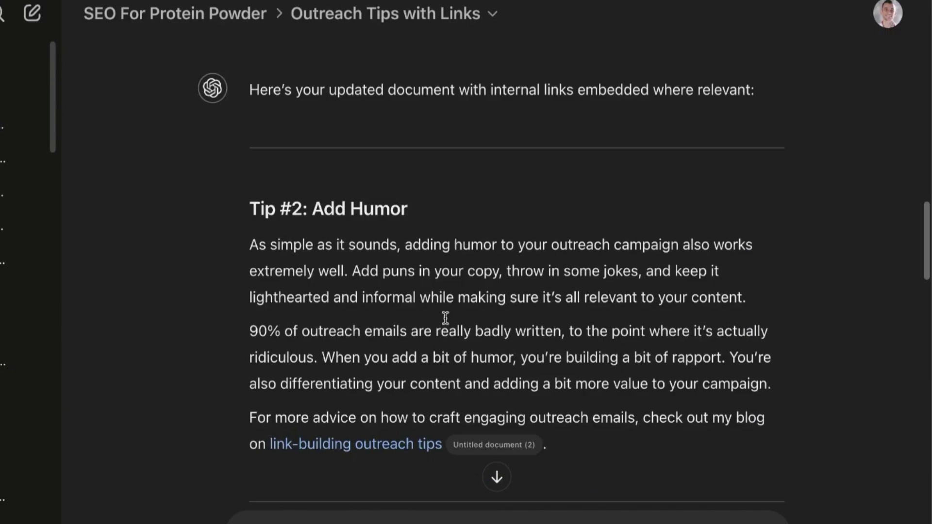
Step: Review the SEO For Protein Powder project's uploaded files and its instructions without changing anything
left_click(204, 7)
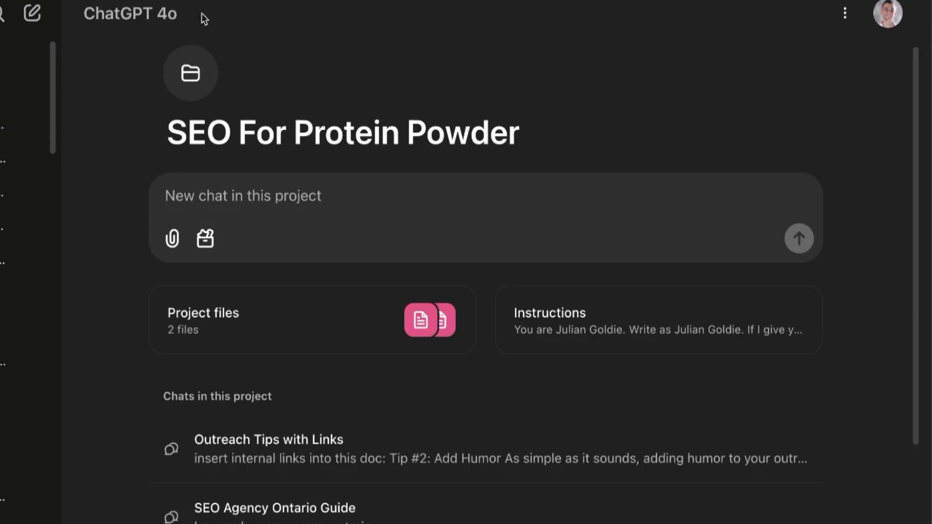
left_click(289, 320)
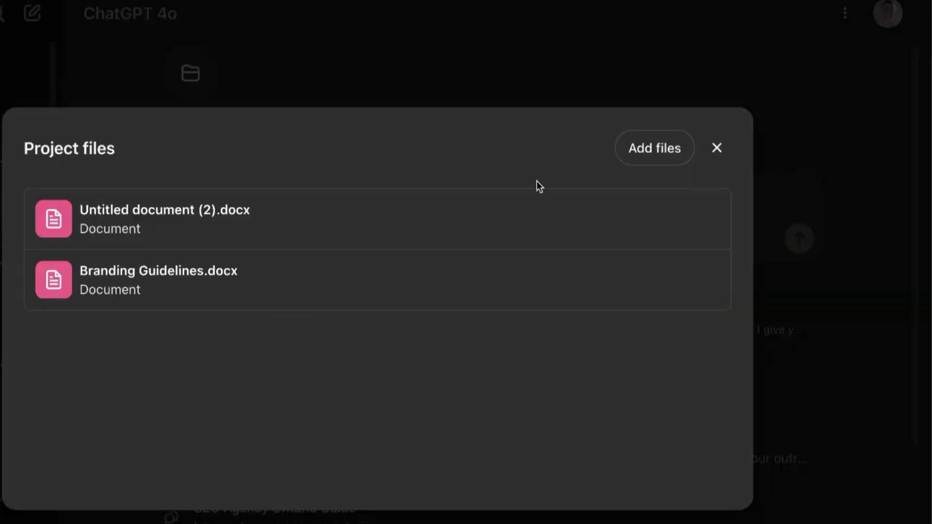
left_click(716, 148)
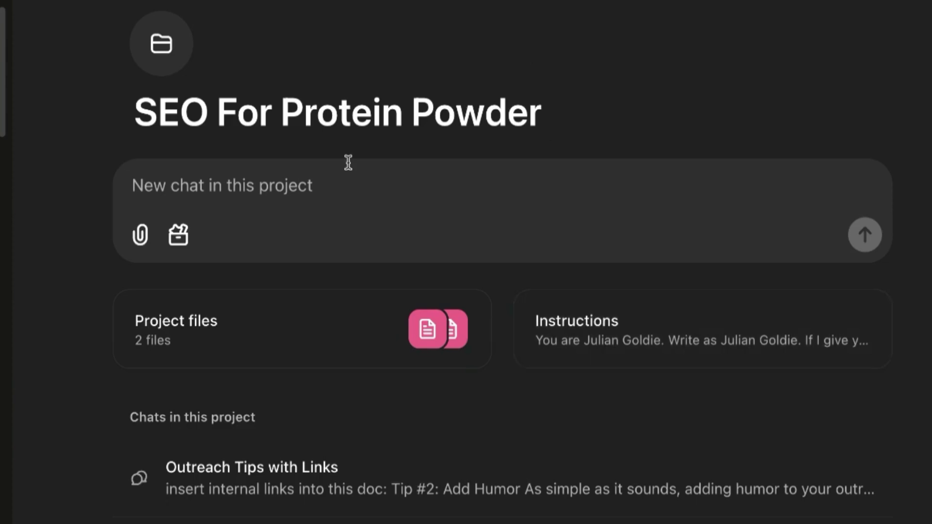
left_click(265, 328)
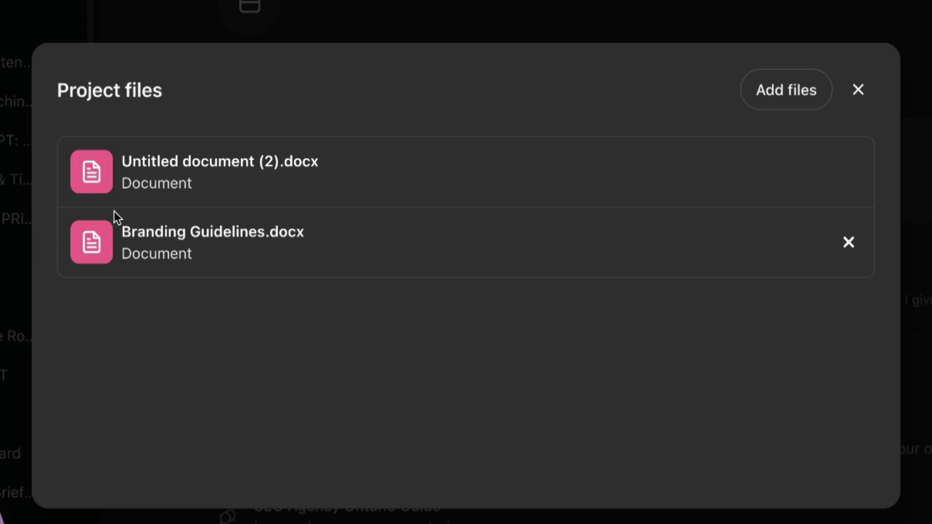
left_click(871, 90)
left_click(549, 161)
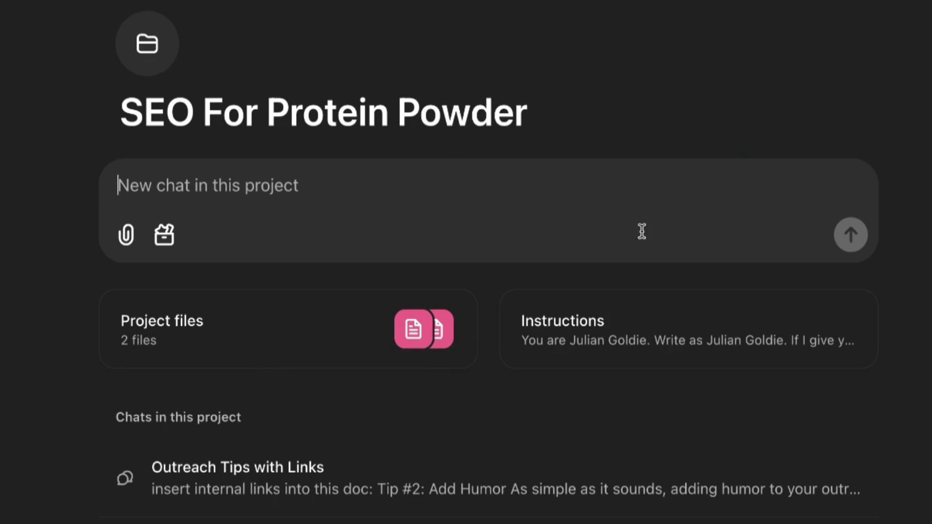
left_click(632, 313)
left_click(858, 131)
left_click(293, 269)
left_click(801, 86)
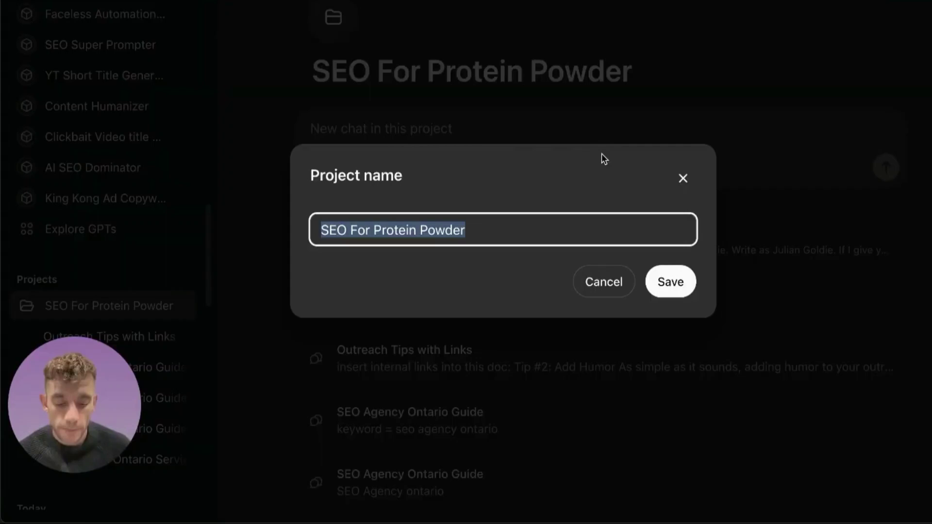
Step: Rename the project as "Content Machine"
type("Content")
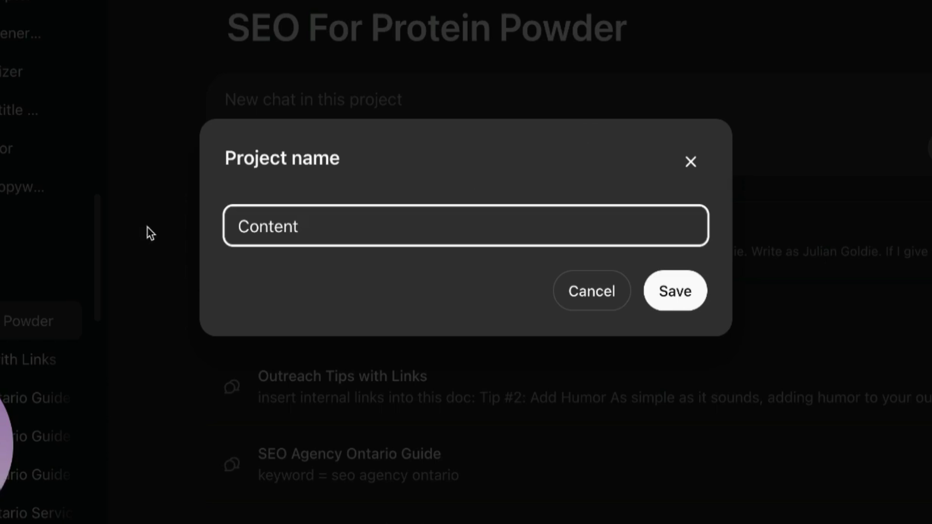
type("Machine")
key("Return")
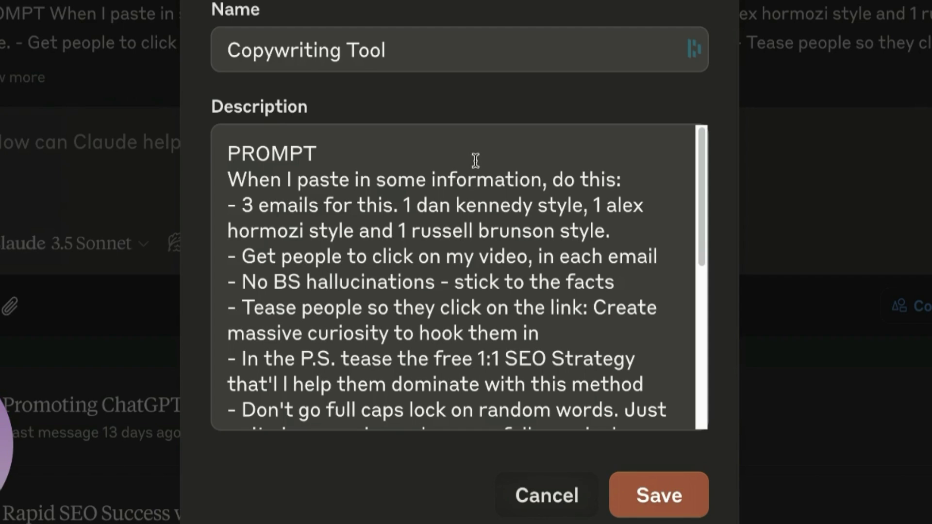
Step: Put Claude's Copywriting Tool prompt into a blank Google Docs document headed "PROMPT FOR EMAIL COPYWRITING", and open the ChatGPT project's files
scroll(466, 219, "down", 2)
scroll(458, 230, "up", 2)
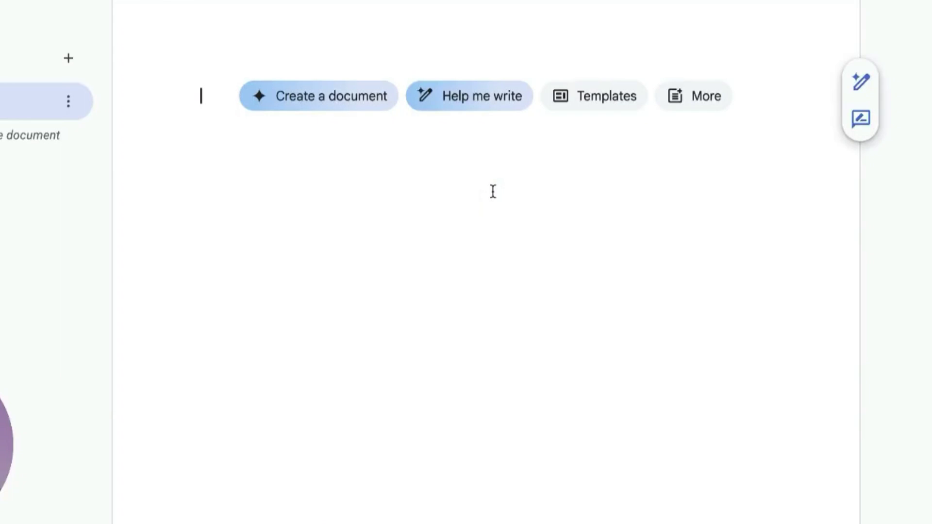
type("PROMPT When I paste in some information, do this: - 3 emails for this. 1 dan kennedy style, 1 alex hormozi style and 1 russell brunson style. - Get people to click on my video, in each email - No BS hallucinations - stick to the facts - Tease people so they click on the link: Create massive curiosity to hook them in - In the P.S. tease the free 1:1 SEO Strategy that'l I help them dominate with this method - Don't go full caps lock on random words. Just write in normal case because full caps lock words will trigger spam filters. - For the 1:1 call - don't say after you've watched the video. Just guide them into booking it. - Tailor the 1:1 CTA to the video content - Make the 1:1 CTA unique and new and fresh every time - Keep the email fairly short but straight to the point - No long lines, nicely formatted - Don't mention Google (use SEO instead)")
key("ctrl+Home")
key("End")
type("FOR EMAIL COPYWRITING")
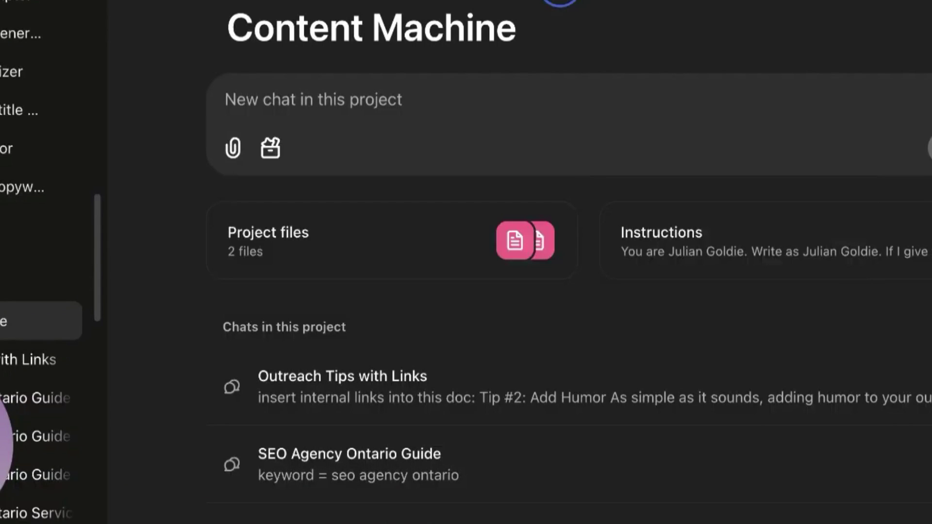
left_click(272, 233)
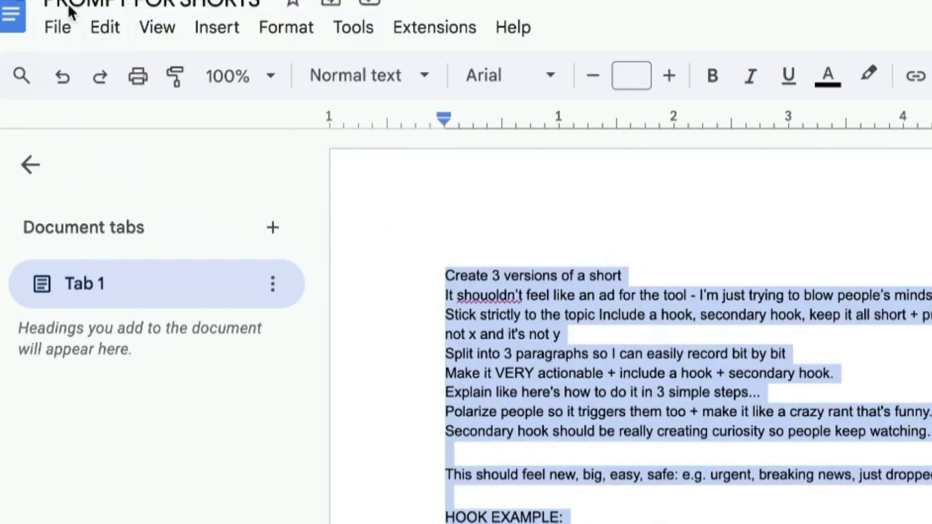
Step: Download the PROMPT FOR SHORTS document from Google Docs as Microsoft Word (.docx) and add it to the ChatGPT project's files
left_click(92, 38)
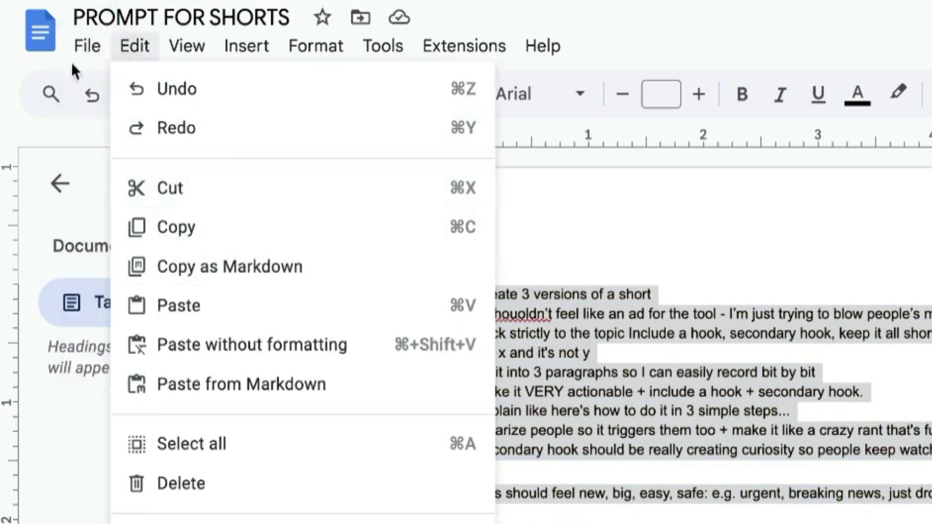
mouse_move(81, 57)
mouse_move(240, 314)
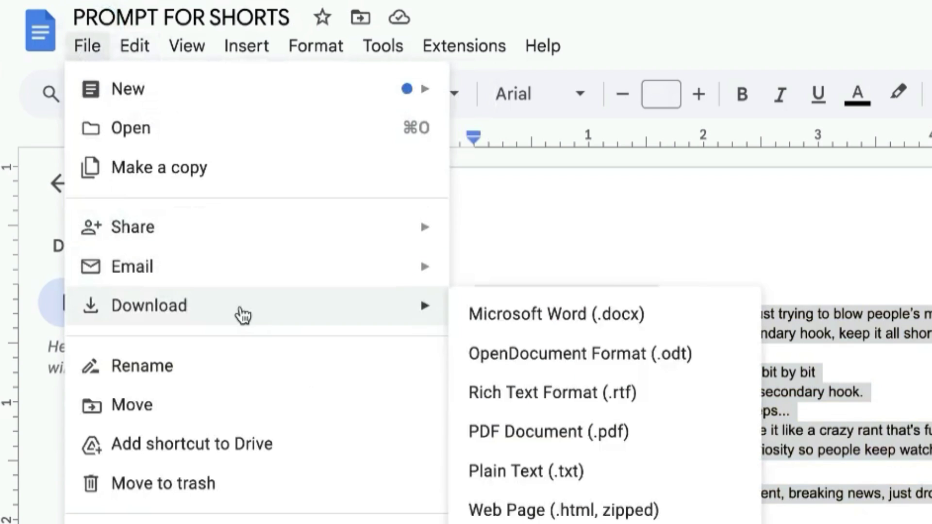
left_click(603, 319)
left_click(867, 392)
scroll(611, 510, "down", 5)
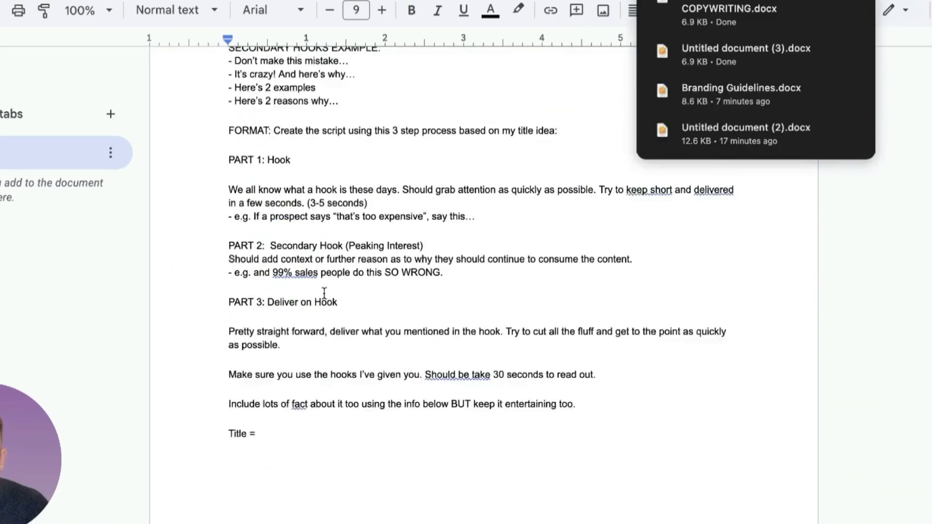
scroll(612, 511, "up", 5)
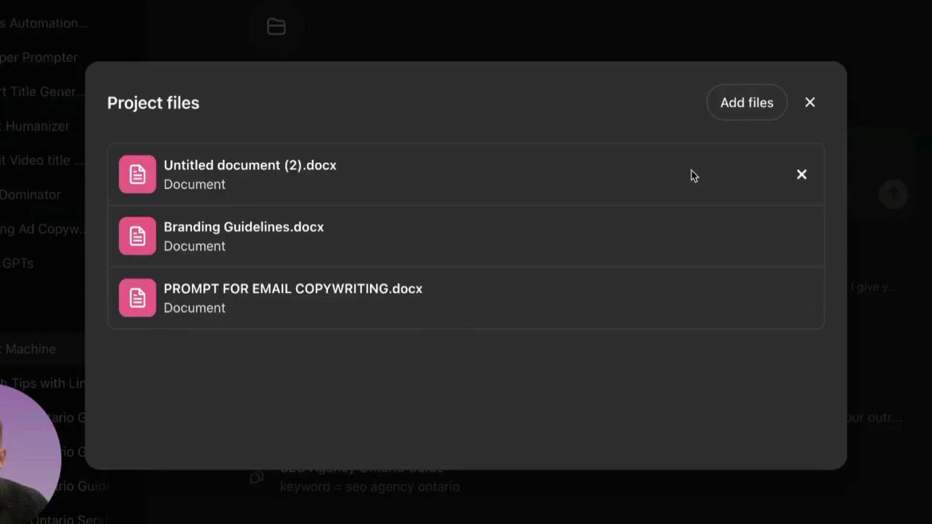
left_click(752, 119)
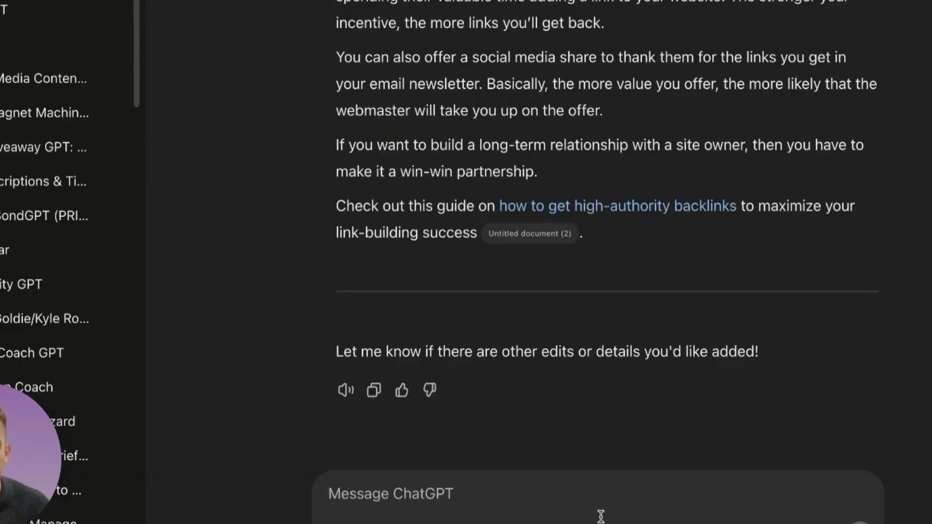
Step: Send "Now using the project knowlege, write a shorts script + an email for this blog" in the SEO Agency Ontario Guide chat
scroll(600, 516, "down", 1)
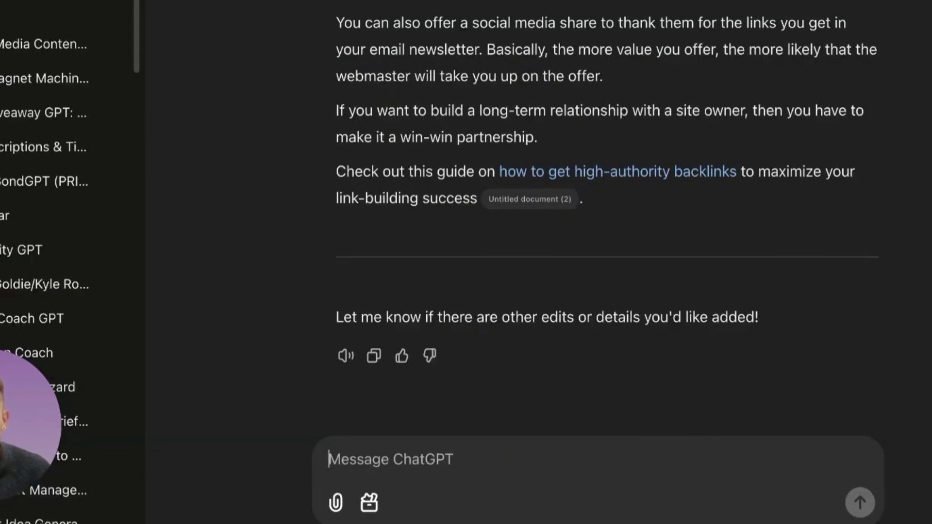
scroll(450, 100, "up", 20)
scroll(739, 231, "down", 12)
scroll(651, 238, "up", 2)
scroll(533, 243, "down", 15)
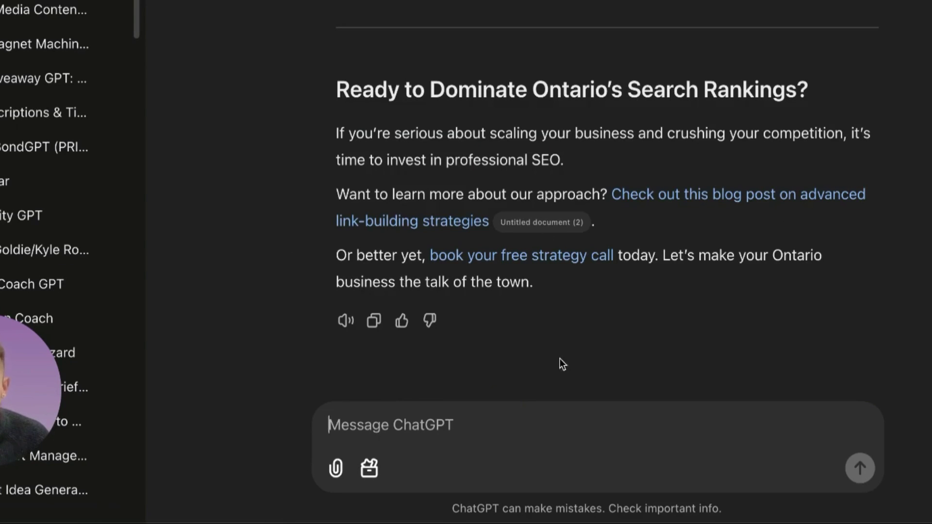
type("Now using the project knowlege, ")
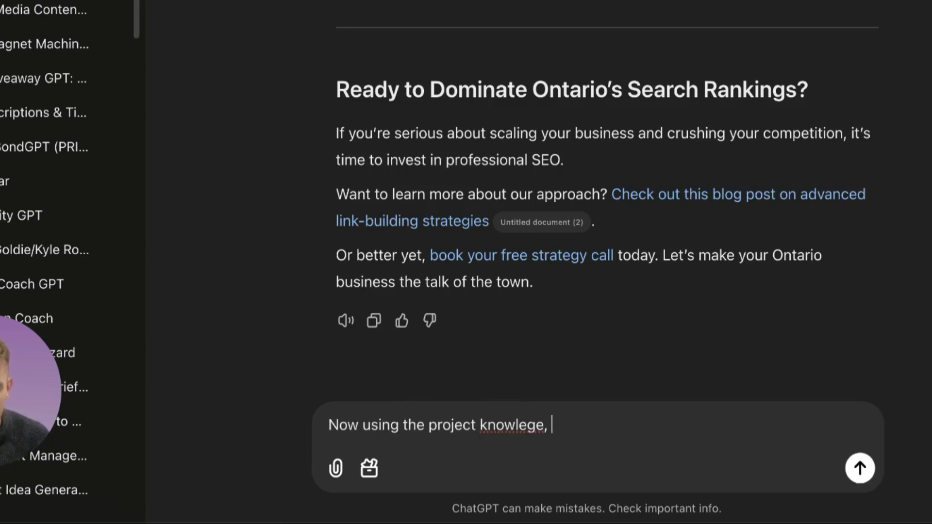
type("write a shorts scr")
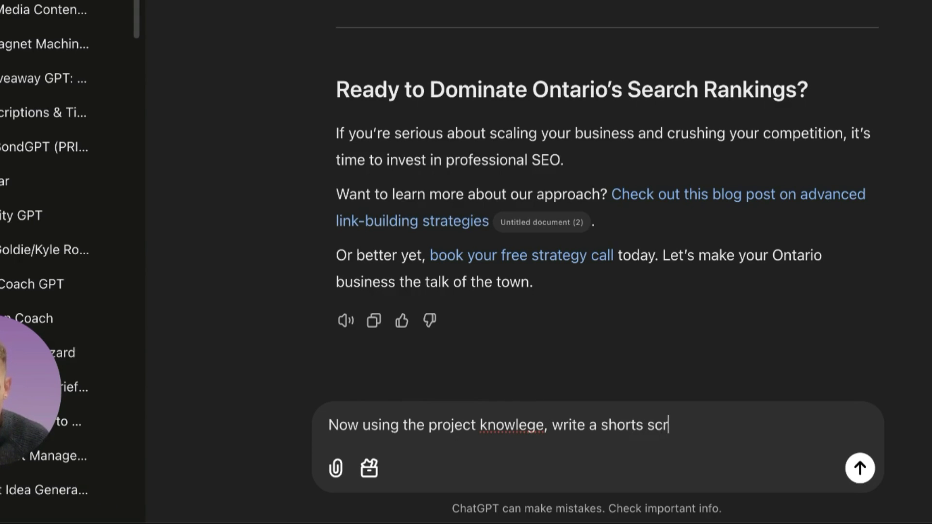
type("ipt + an email f")
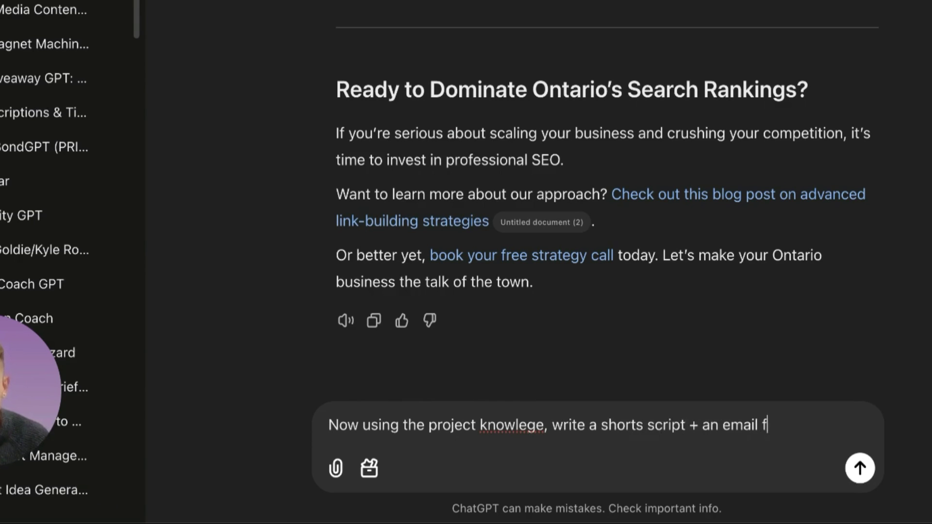
type("or this blog")
key("Return")
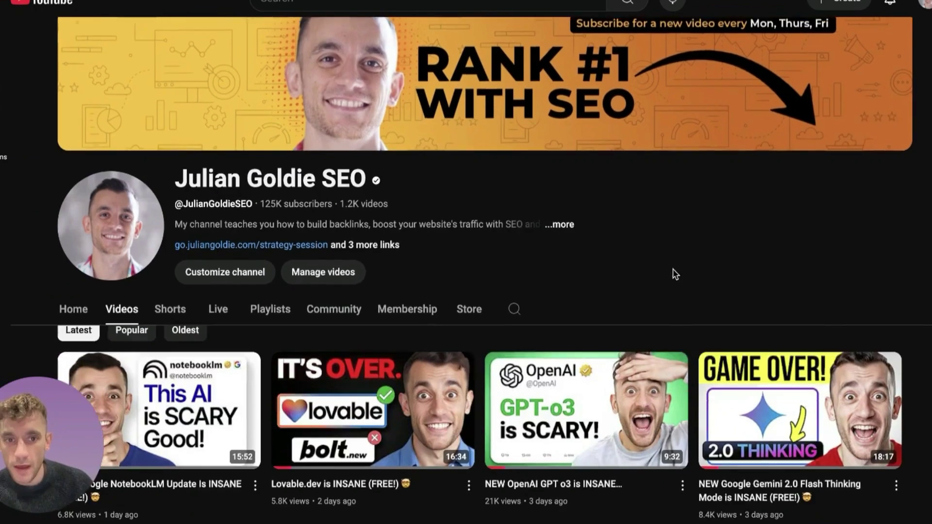
Step: Browse the YouTube channel's latest videos and its Shorts as examples of published content
scroll(672, 272, "down", 4)
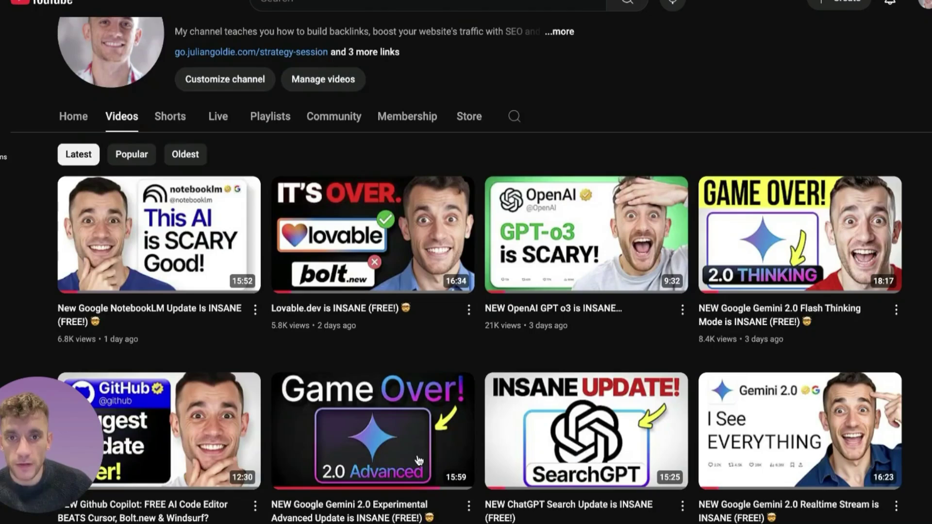
left_click(180, 117)
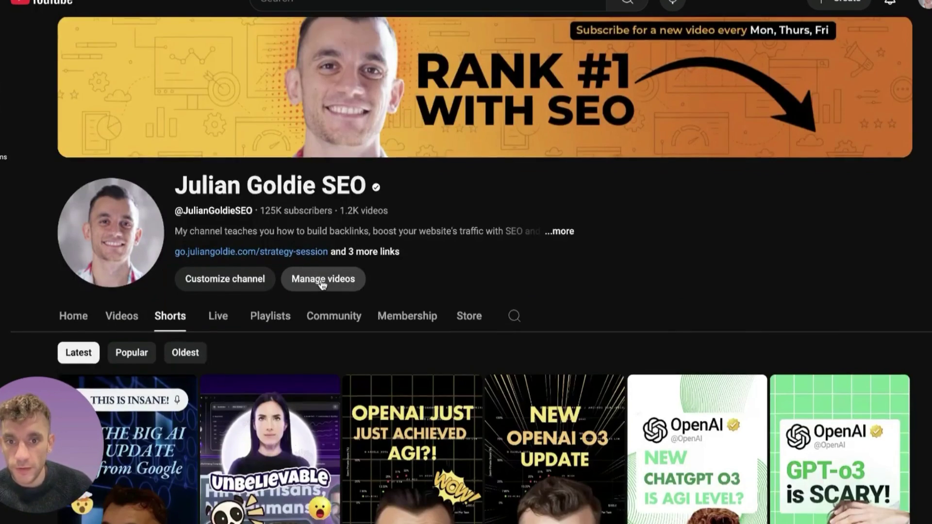
scroll(435, 206, "down", 4)
scroll(450, 280, "down", 3)
scroll(448, 251, "up", 3)
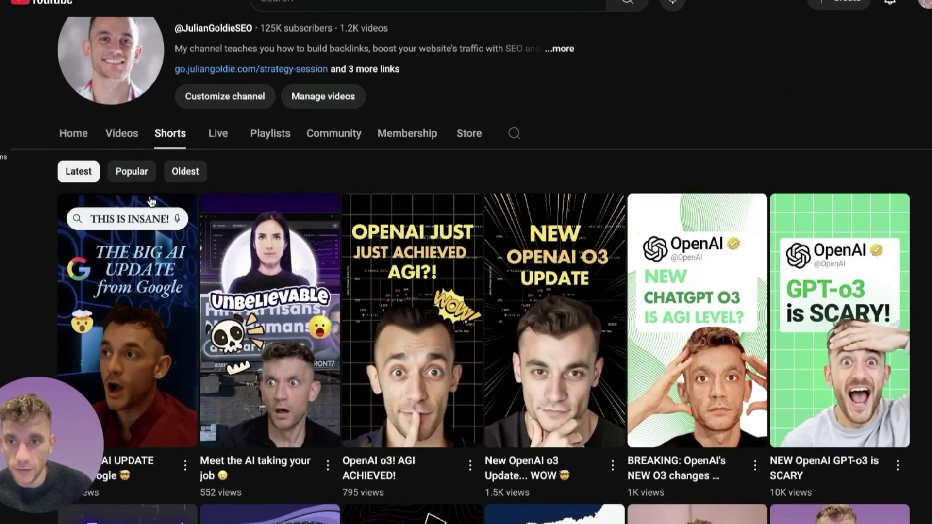
scroll(322, 285, "up", 4)
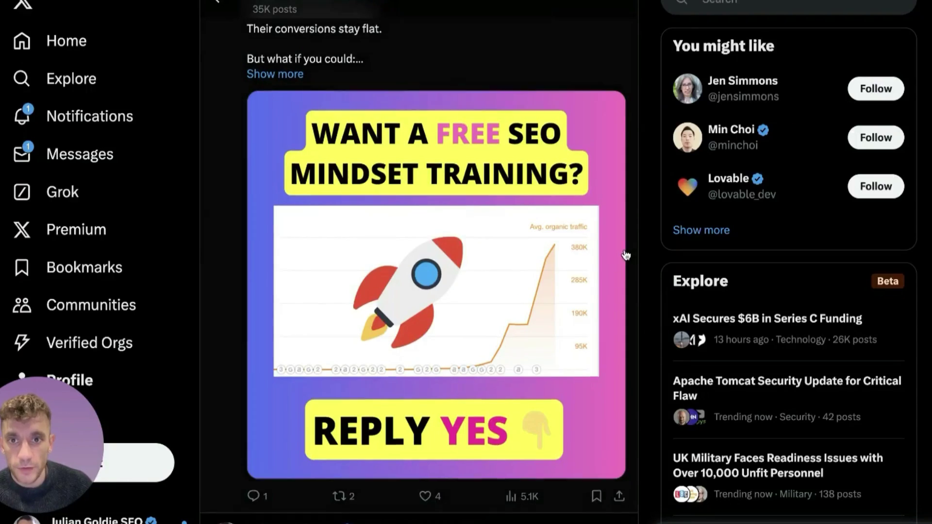
Step: Open the X post promoting the free SEO mindset training and read its full text
scroll(451, 48, "up", 1)
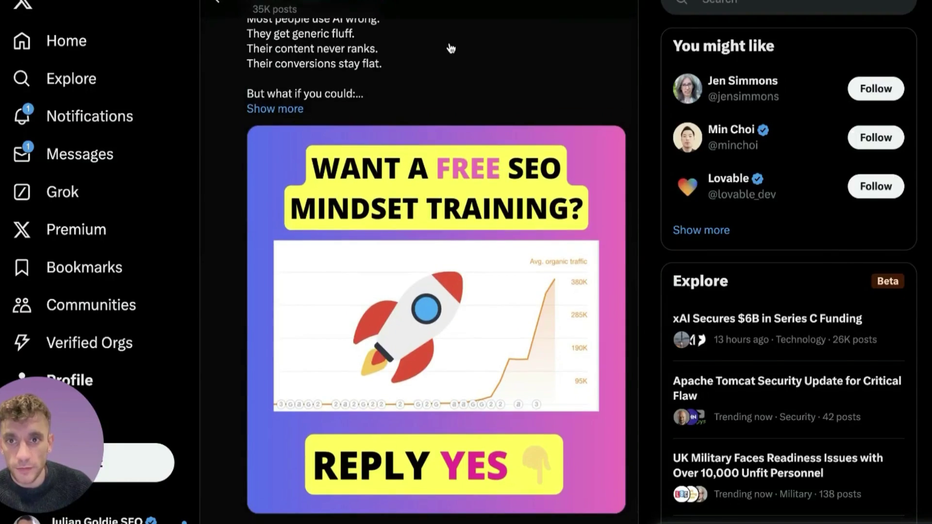
left_click(451, 48)
scroll(396, 217, "down", 6)
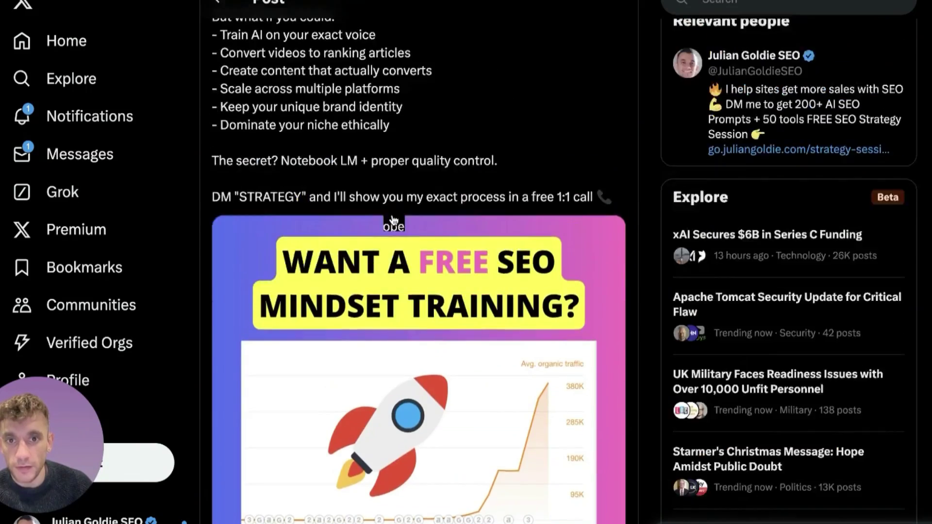
scroll(399, 228, "up", 6)
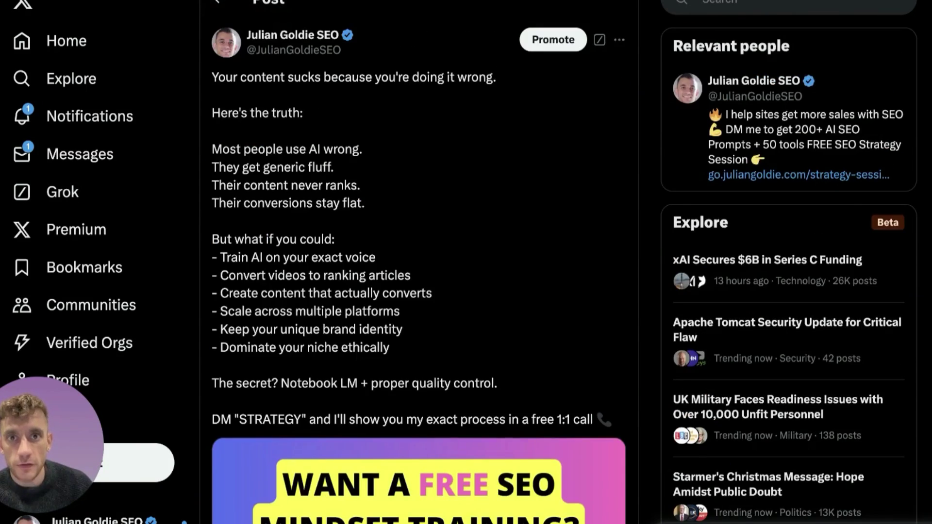
scroll(281, 388, "down", 9)
scroll(435, 324, "up", 9)
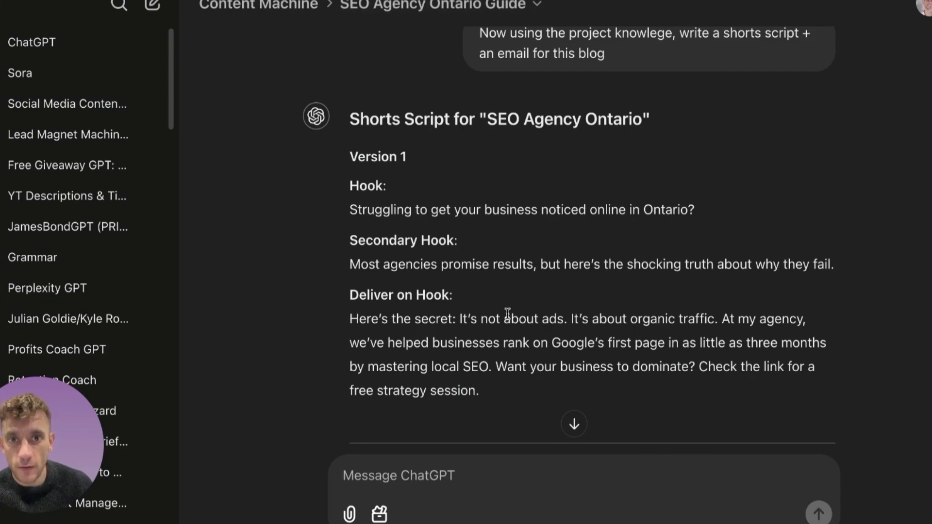
Step: Return to the ChatGPT project chat and read through the generated versions of the shorts script
scroll(507, 313, "down", 20)
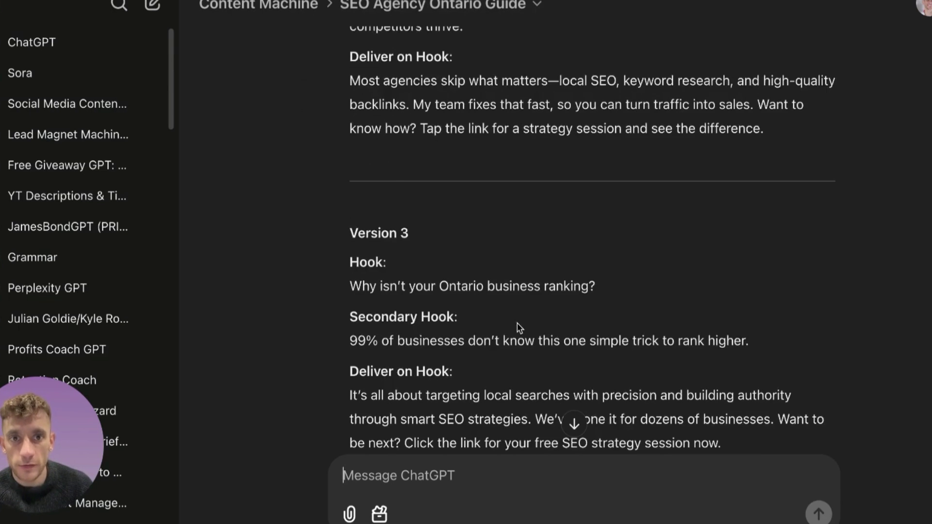
scroll(566, 158, "up", 12)
scroll(562, 211, "up", 9)
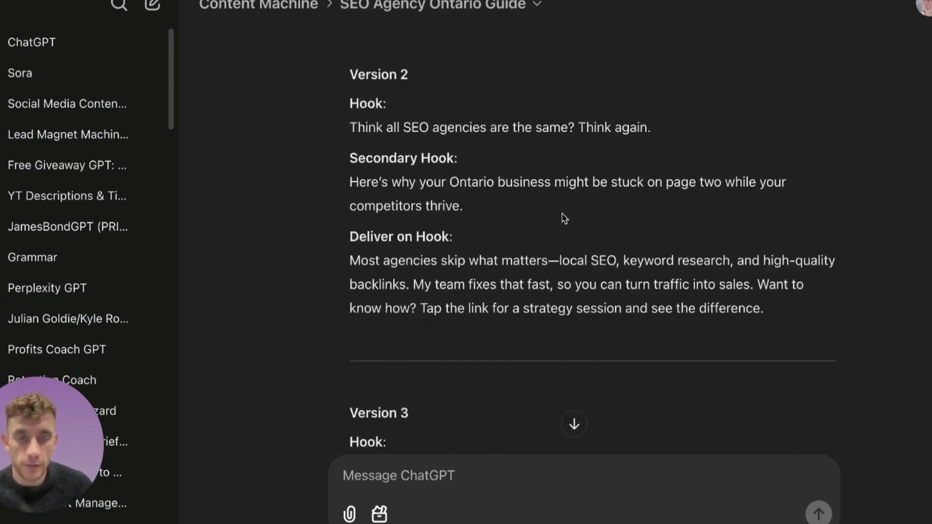
Step: Read through the generated shorts script versions and the email copy in the SEO Agency Ontario Guide chat
scroll(564, 213, "up", 5)
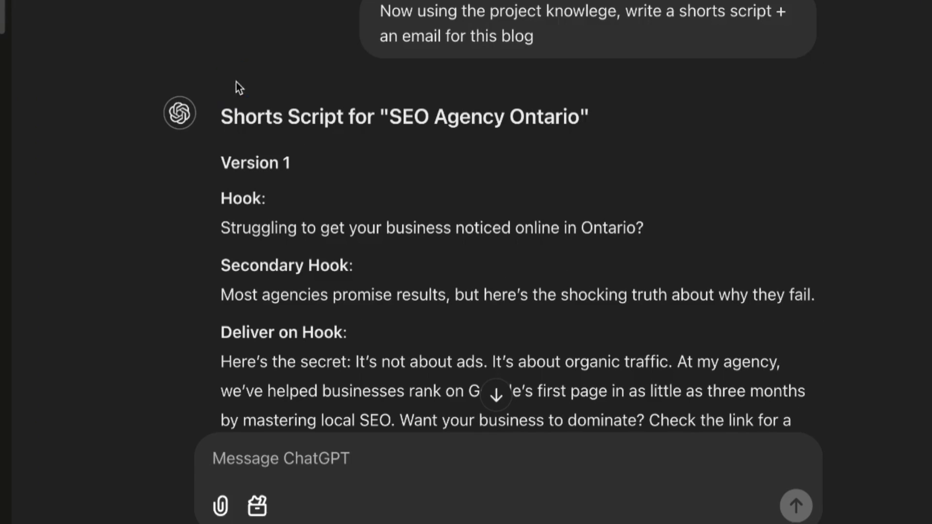
left_click_drag(361, 173, 549, 246)
left_click(392, 155)
scroll(392, 155, "down", 1)
left_click_drag(204, 67, 417, 145)
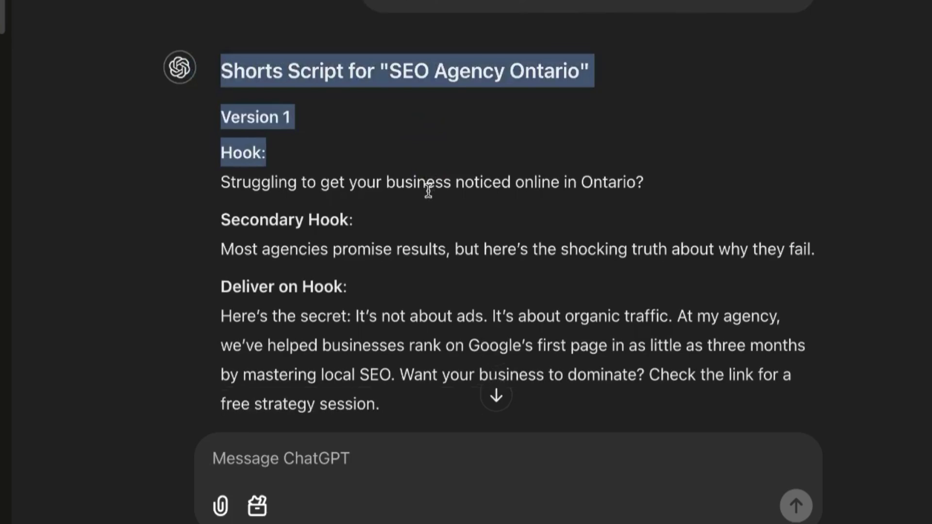
scroll(426, 191, "down", 3)
scroll(290, 231, "down", 2)
scroll(283, 248, "up", 1)
scroll(280, 262, "down", 8)
scroll(410, 323, "down", 5)
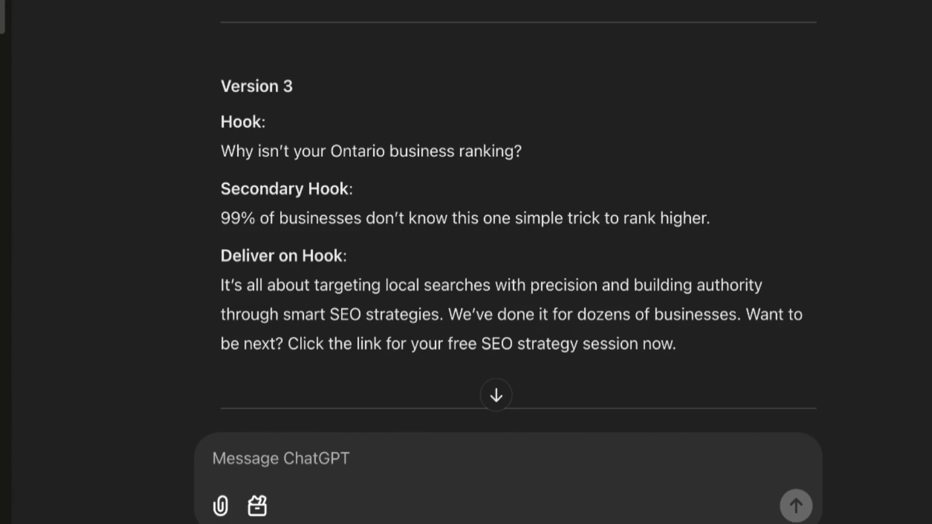
scroll(435, 100, "down", 6)
scroll(452, 152, "down", 10)
scroll(454, 146, "up", 20)
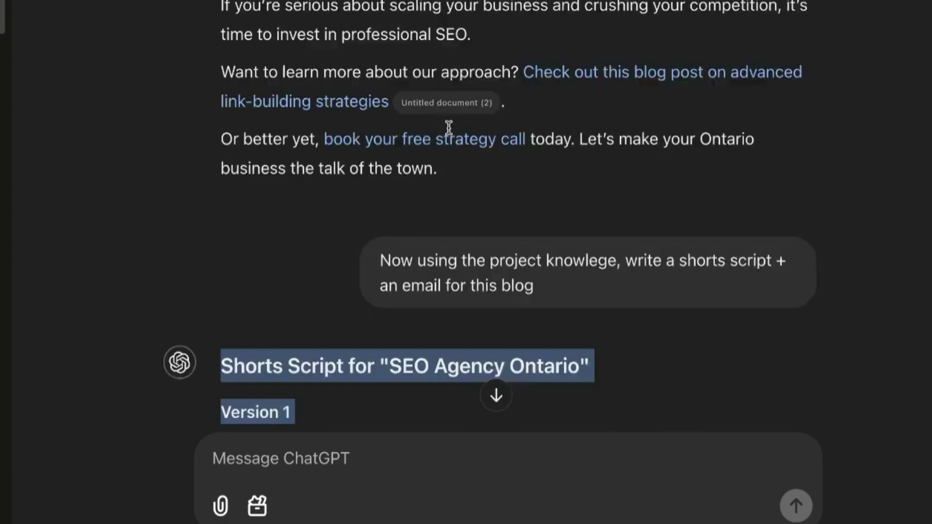
Step: Check the prompt in the Copywriting Tool project's description in Claude and return to the ChatGPT project chat
scroll(481, 227, "up", 20)
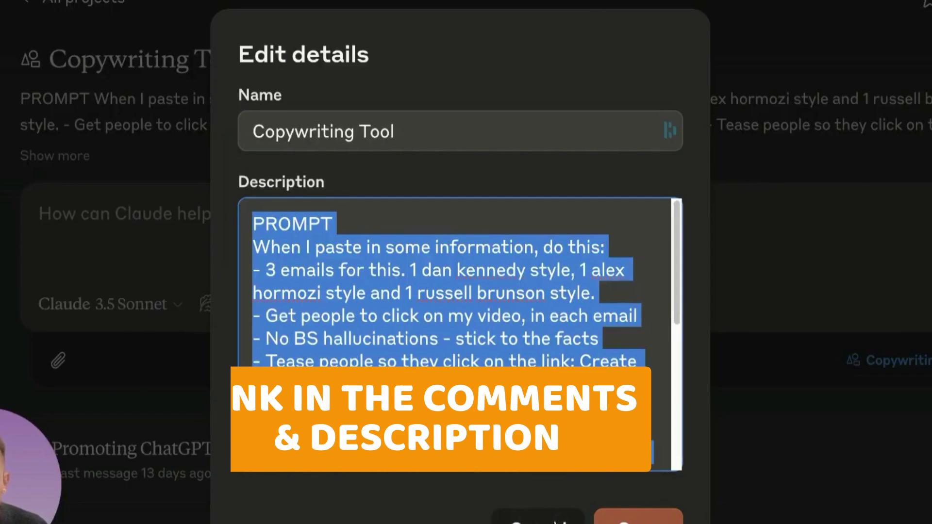
left_click(602, 513)
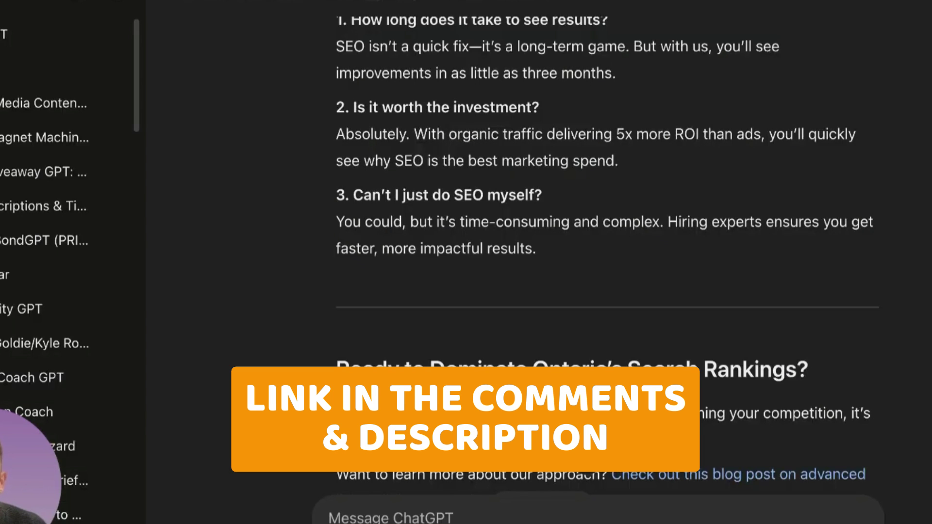
scroll(453, 216, "up", 3)
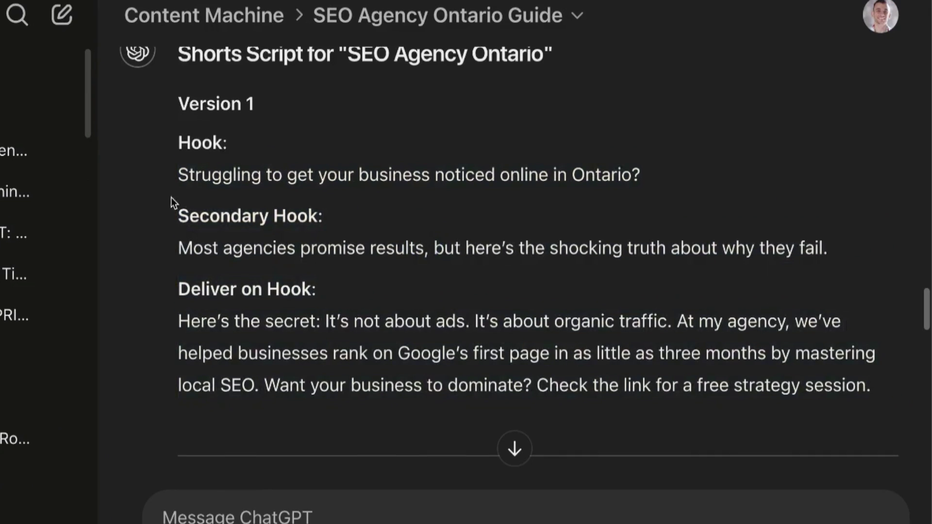
Step: Review the hook, secondary hook and delivery text in Versions 1 to 3 of the shorts script
left_click_drag(173, 51, 898, 383)
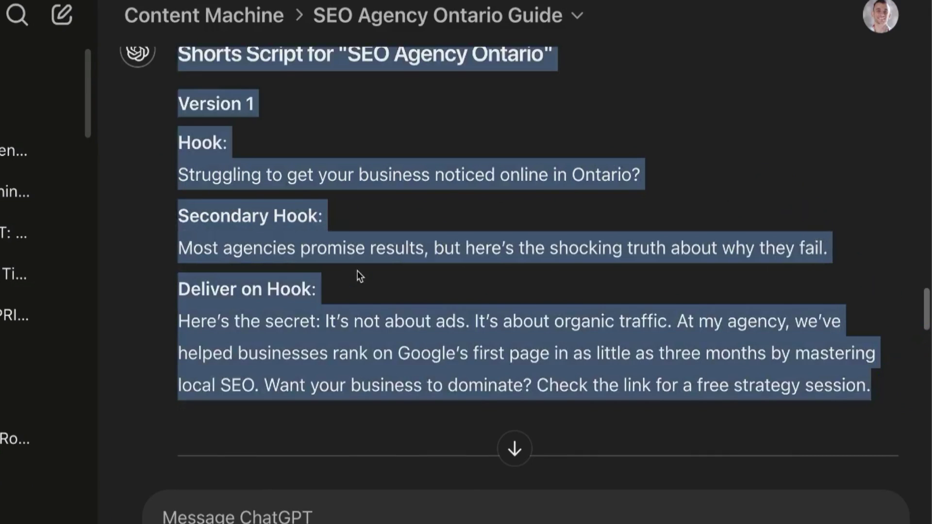
left_click(358, 275)
scroll(618, 248, "down", 15)
scroll(362, 242, "up", 5)
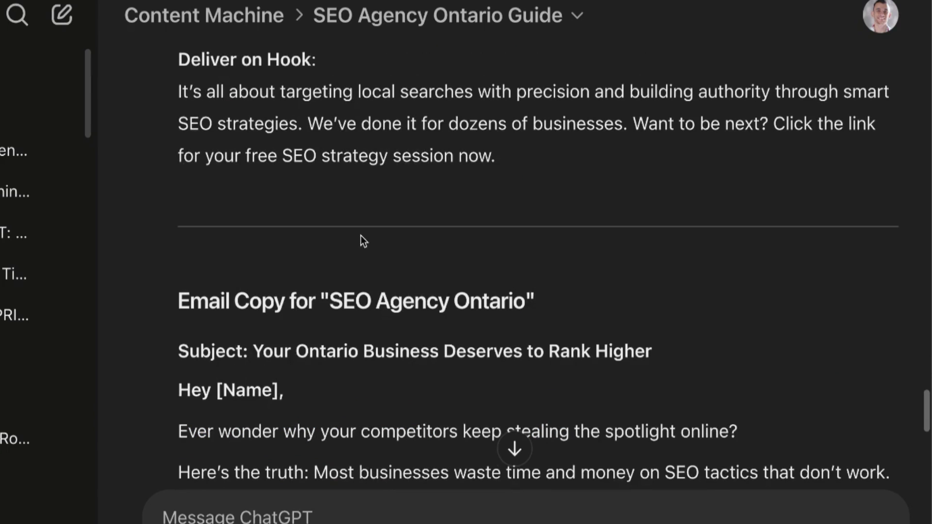
scroll(417, 305, "up", 5)
scroll(409, 311, "up", 1)
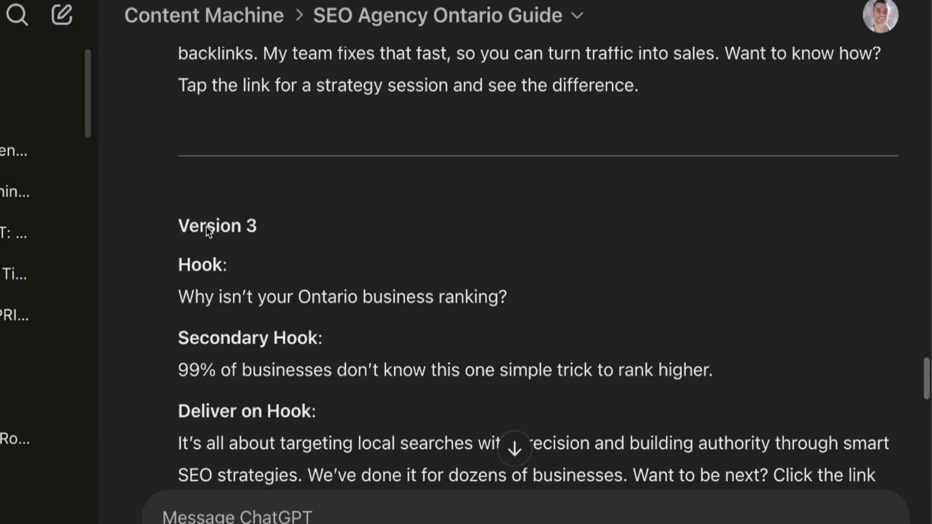
scroll(374, 343, "down", 9)
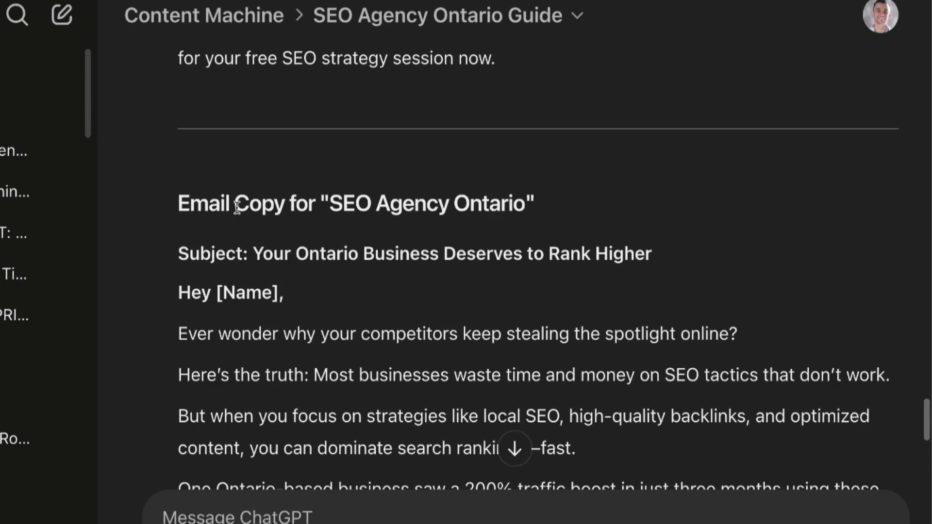
Step: Review the email copy for "SEO Agency Ontario" and the source files cited below it
left_click_drag(171, 220, 666, 370)
scroll(664, 372, "down", 9)
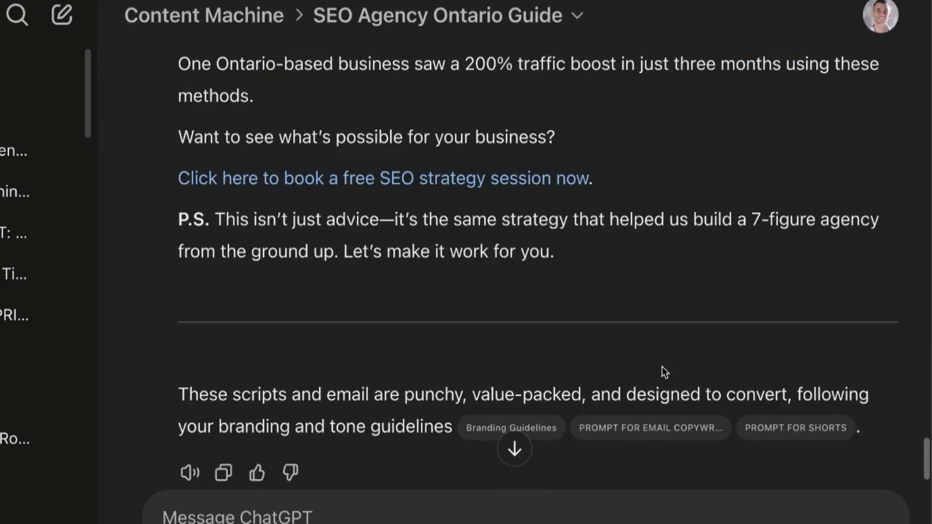
scroll(540, 240, "up", 8)
left_click(540, 238)
scroll(514, 258, "down", 9)
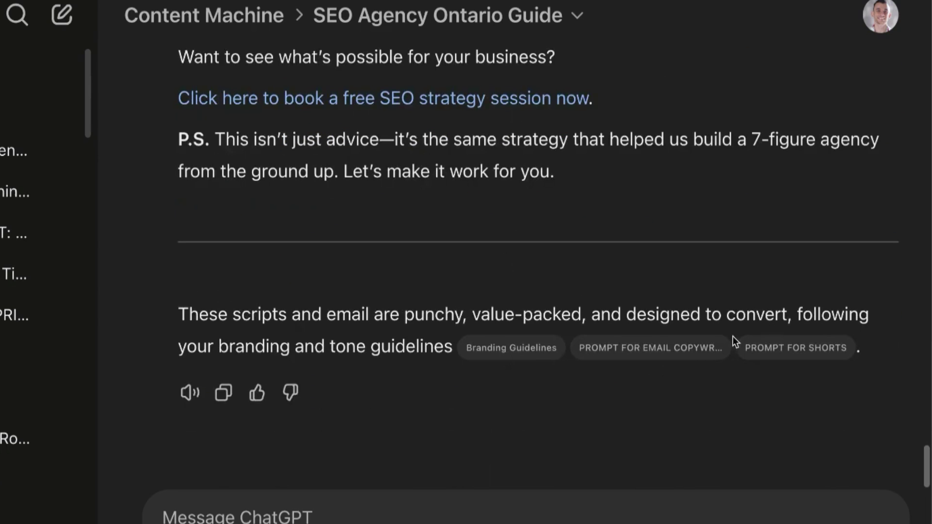
Step: Go to the Content Machine project page, view its instructions and close them without changes
left_click_drag(48, 298, 364, 322)
left_click(502, 316)
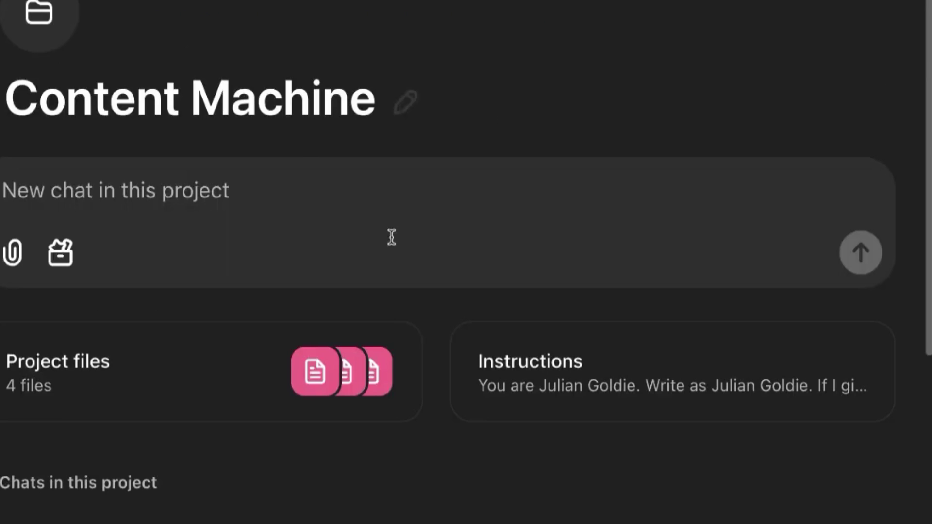
scroll(508, 453, "down", 5)
scroll(571, 393, "up", 8)
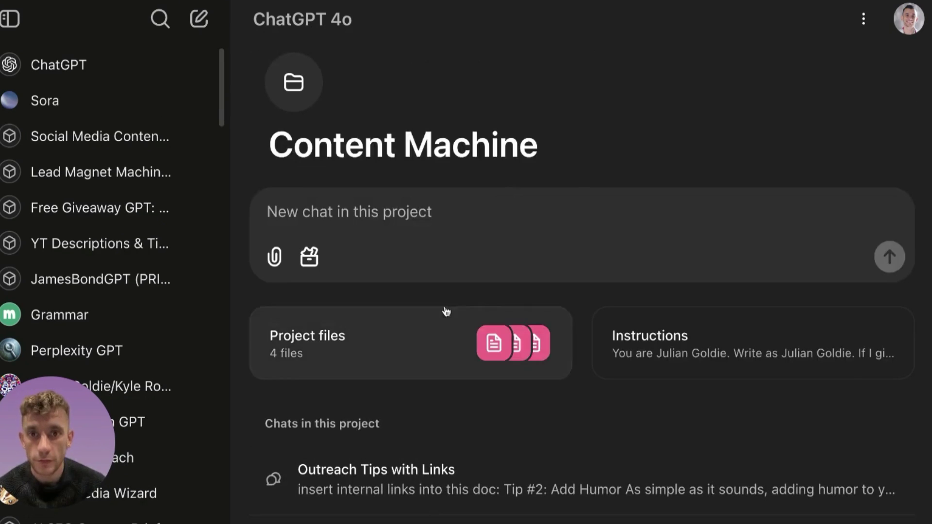
left_click(718, 340)
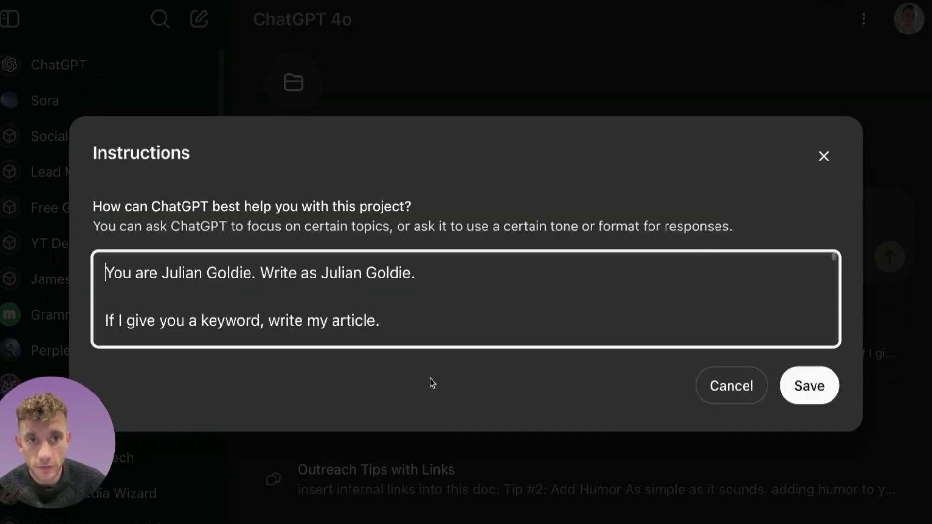
left_click(824, 156)
Step: Review the documents attached in the project files, including the email copywriting and shorts prompts, and close the list
left_click(427, 330)
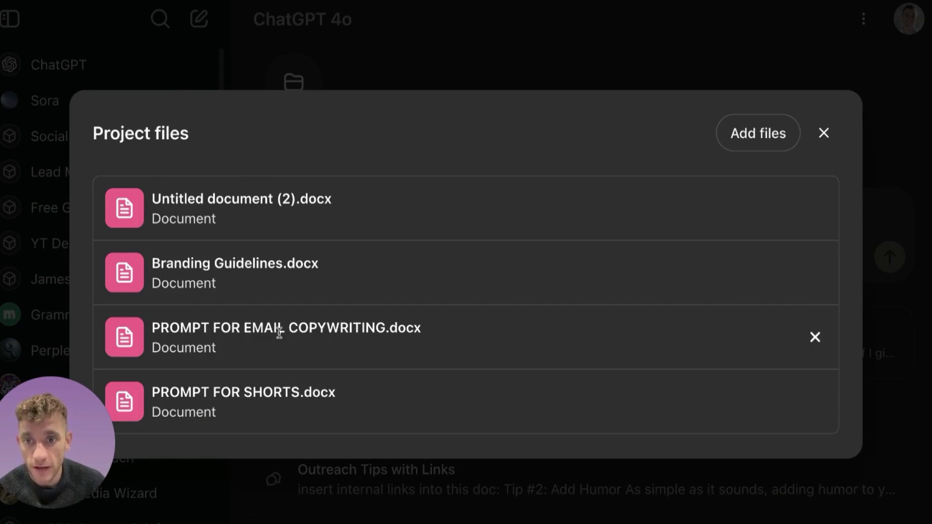
left_click_drag(153, 329, 440, 416)
left_click(440, 416)
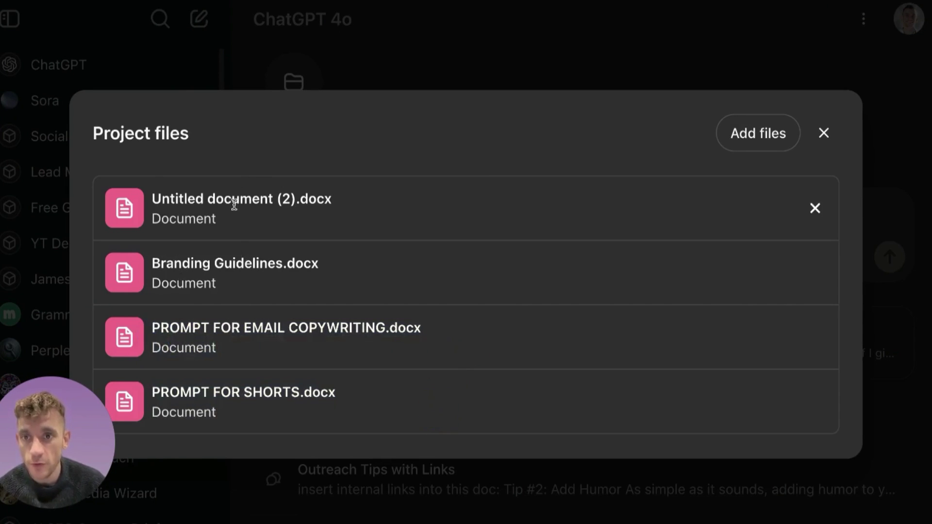
left_click_drag(151, 195, 405, 412)
left_click(823, 133)
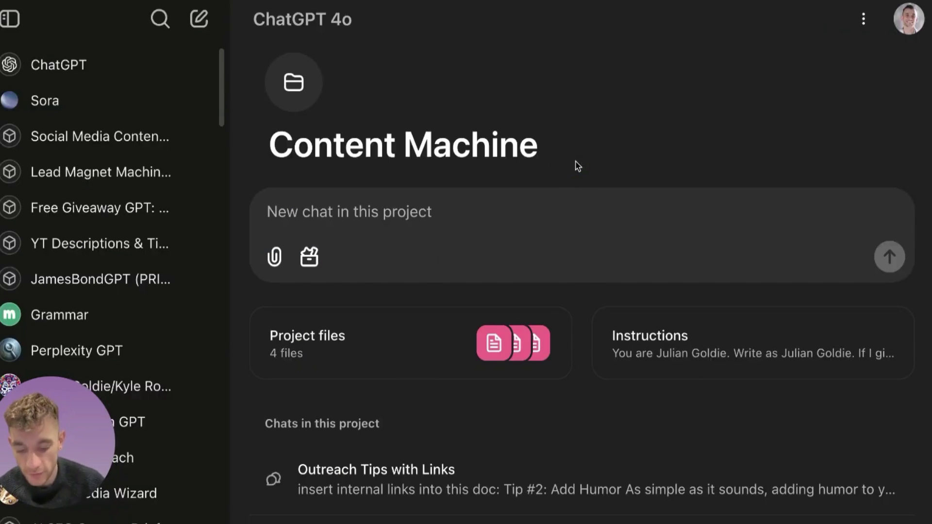
key("super+v")
left_click_drag(222, 178, 393, 200)
left_click(133, 220)
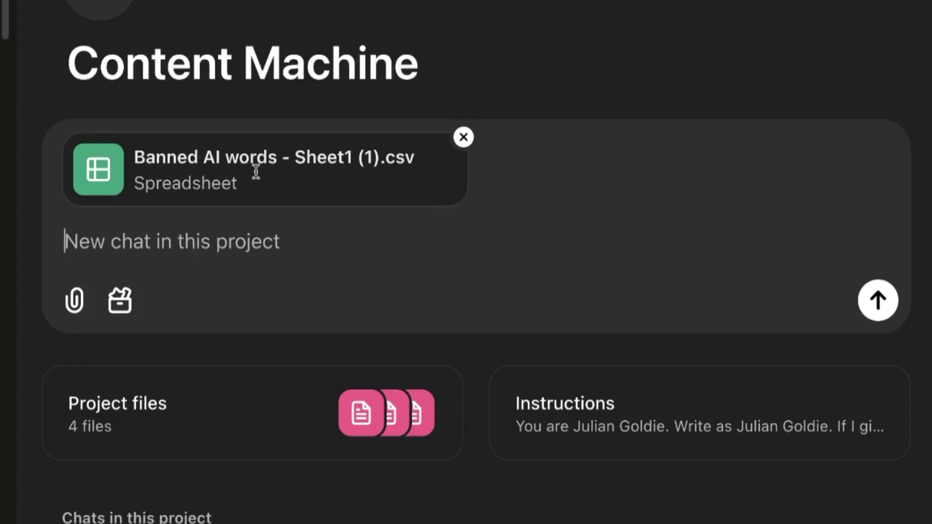
Step: Add "Banned AI words - Sheet1 (1).csv" to the Content Machine project files and check the updated file list
left_click(214, 410)
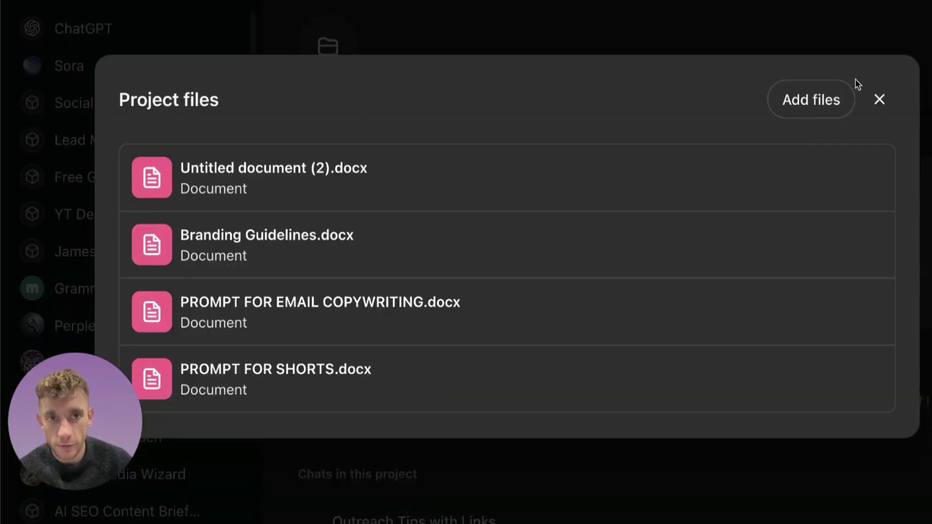
scroll(415, 349, "down", 2)
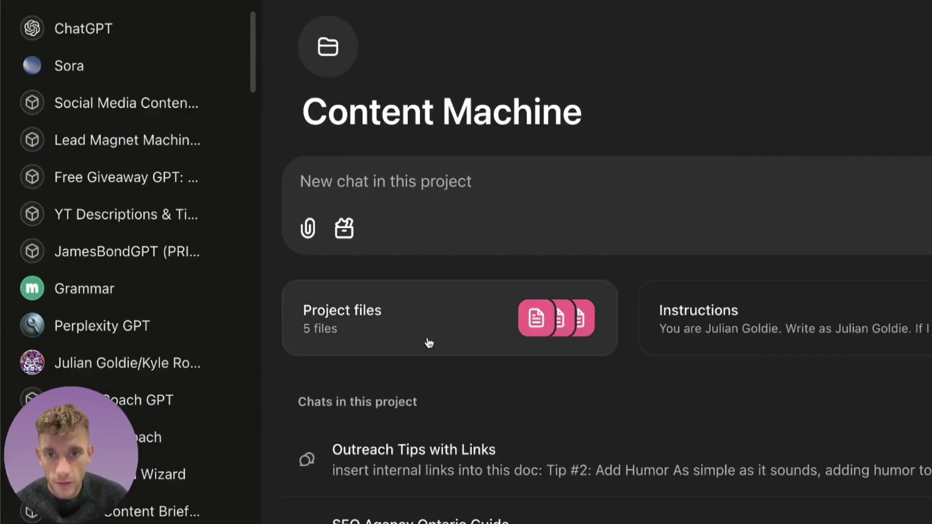
left_click(427, 342)
scroll(327, 304, "down", 3)
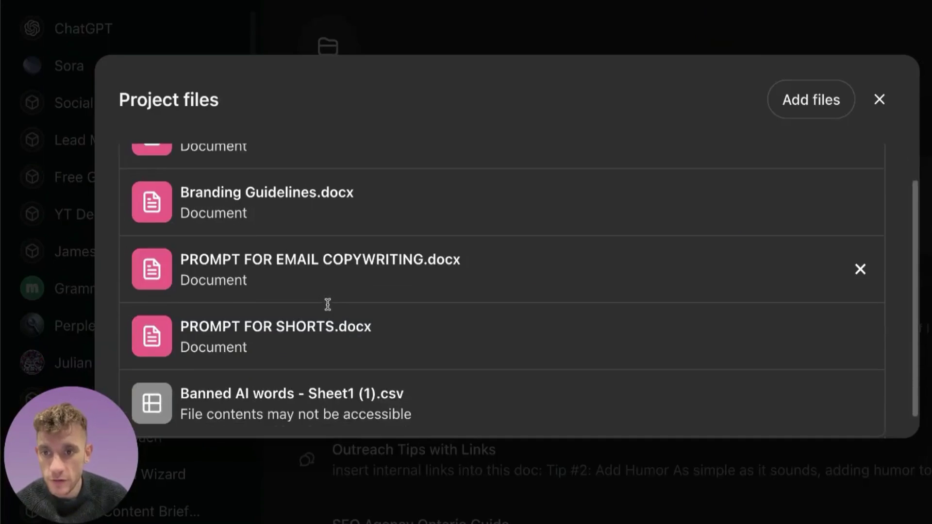
scroll(499, 262, "up", 2)
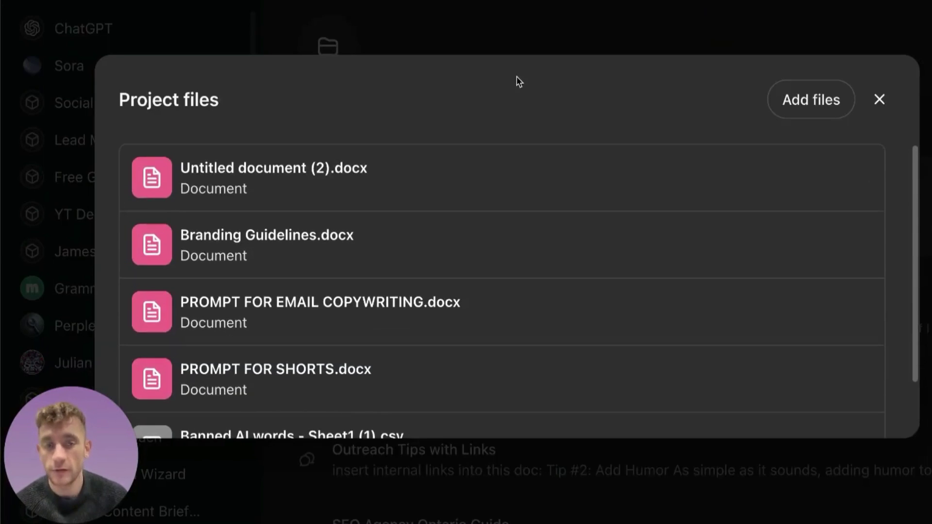
Step: Add "Avoid any of the Banned AI words attached." below the keyword line in the project instructions and save them
left_click(618, 1)
left_click(768, 291)
left_click(467, 239)
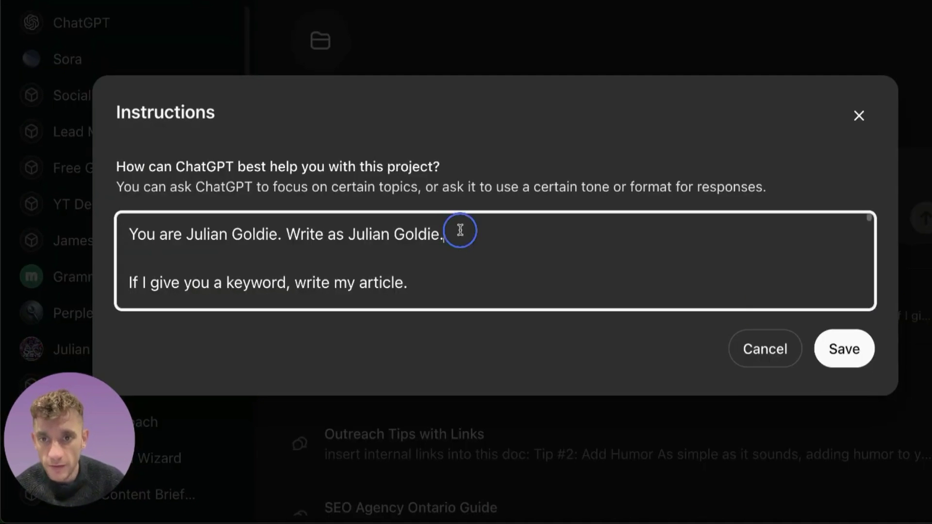
left_click(410, 282)
key("Return")
key("Return")
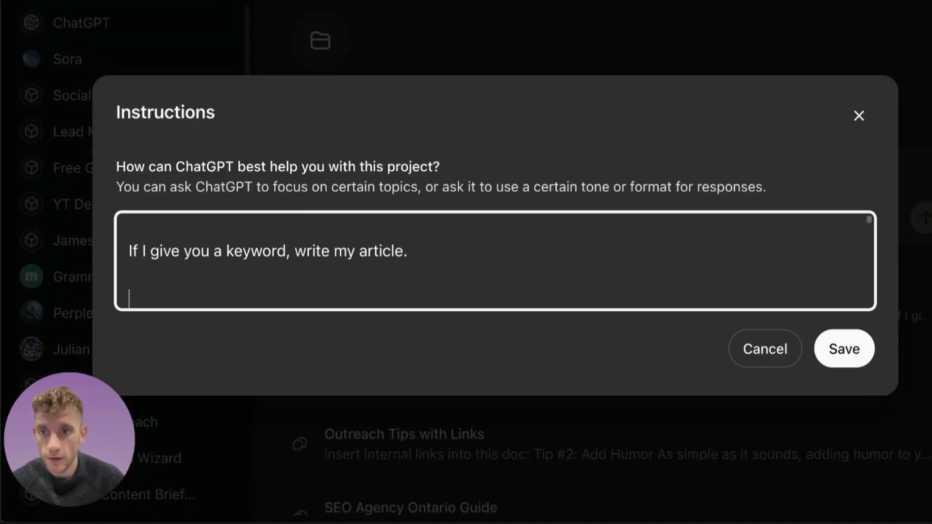
type("Avoid any of the Banned AI words attached.")
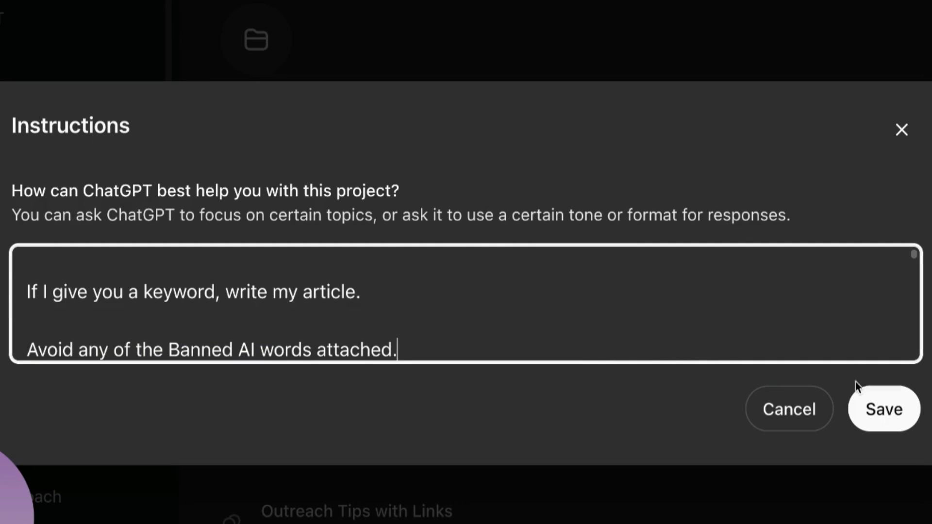
left_click(857, 407)
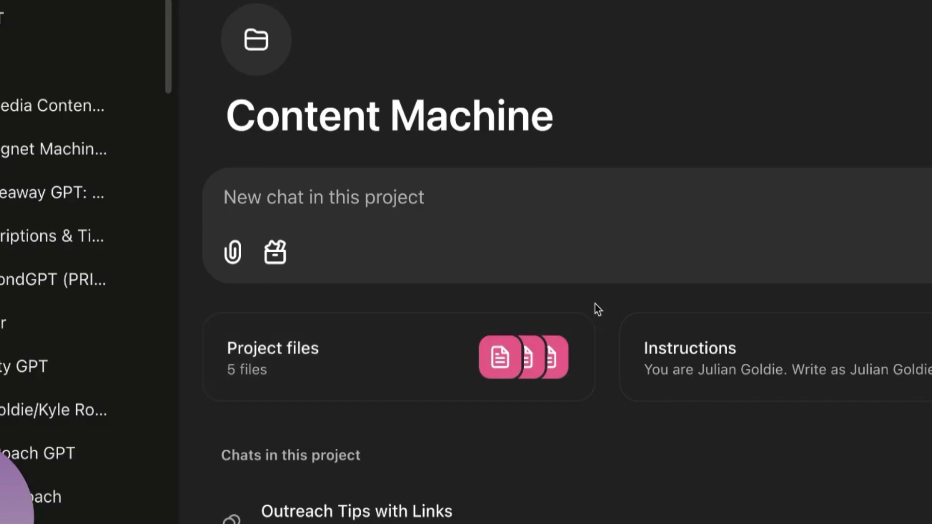
Step: Send "Keyword = SEO Agency London" as a new chat in the Content Machine project
left_click(522, 183)
type("Keyword = SEO Agency London")
key("Return")
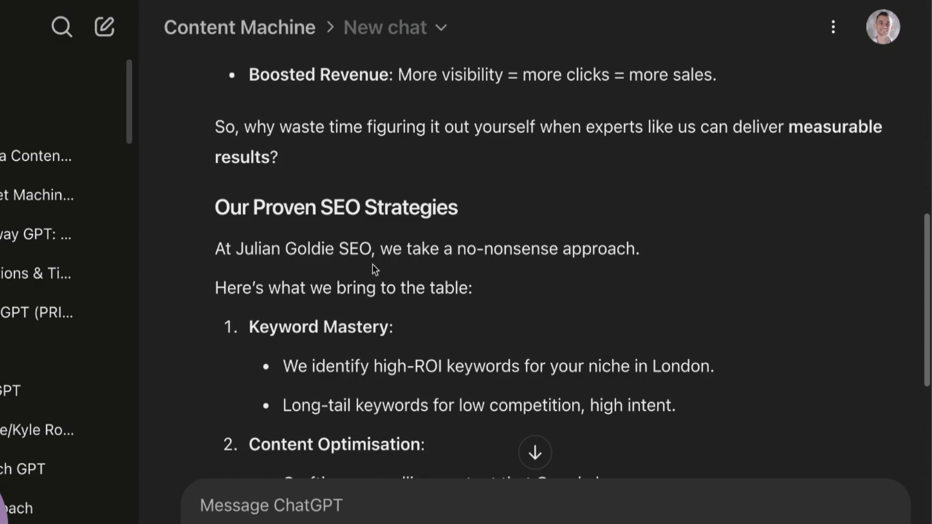
Step: Read through the generated SEO Agency London article, examining its strategies, internal links and FAQs
scroll(372, 266, "down", 1)
left_click_drag(238, 166, 621, 338)
scroll(615, 346, "down", 5)
scroll(615, 346, "down", 4)
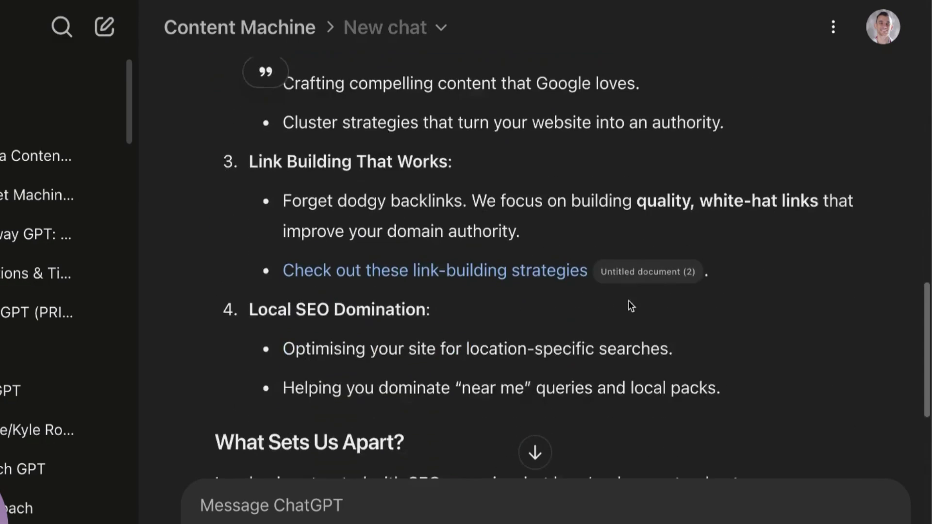
scroll(519, 289, "down", 9)
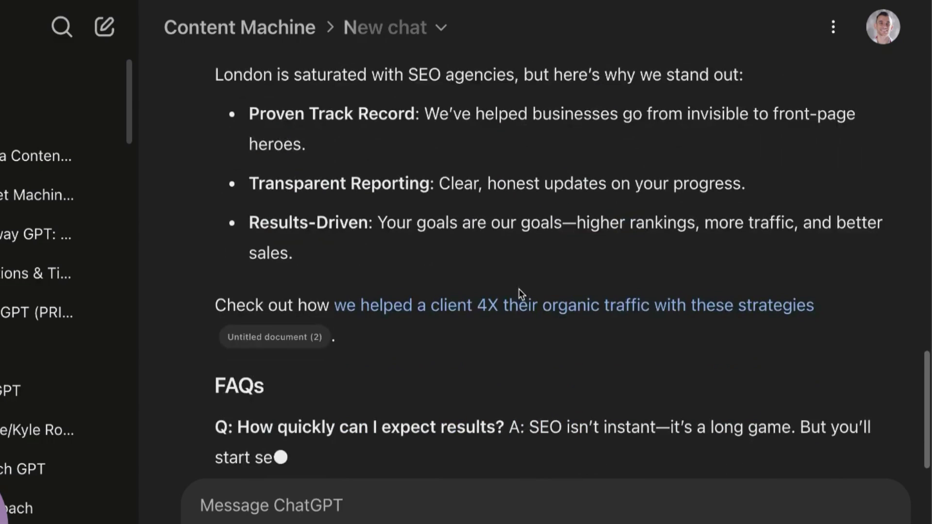
scroll(401, 303, "up", 10)
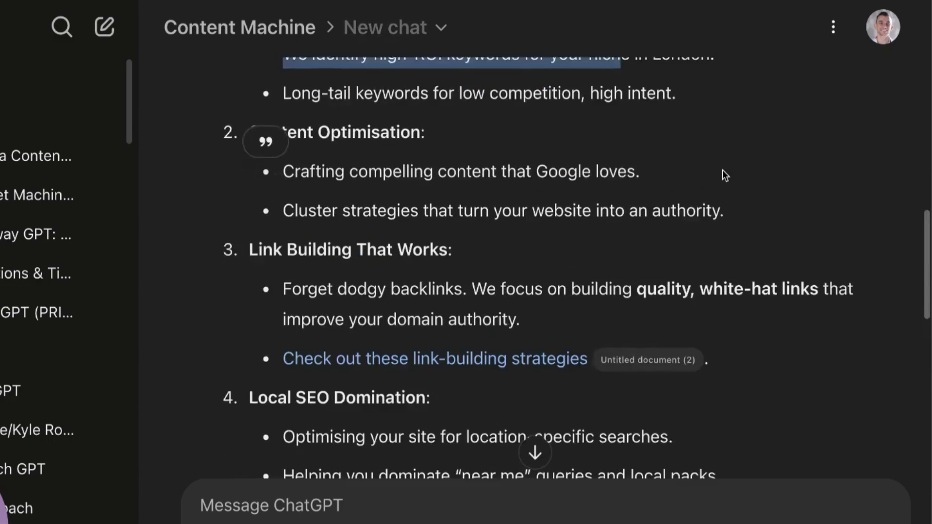
scroll(722, 170, "down", 10)
scroll(310, 251, "up", 1)
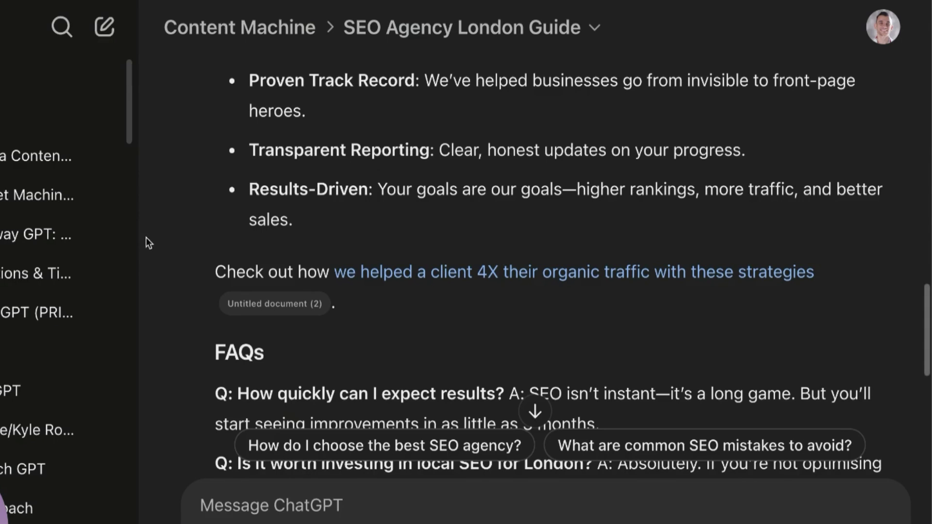
left_click_drag(220, 263, 833, 279)
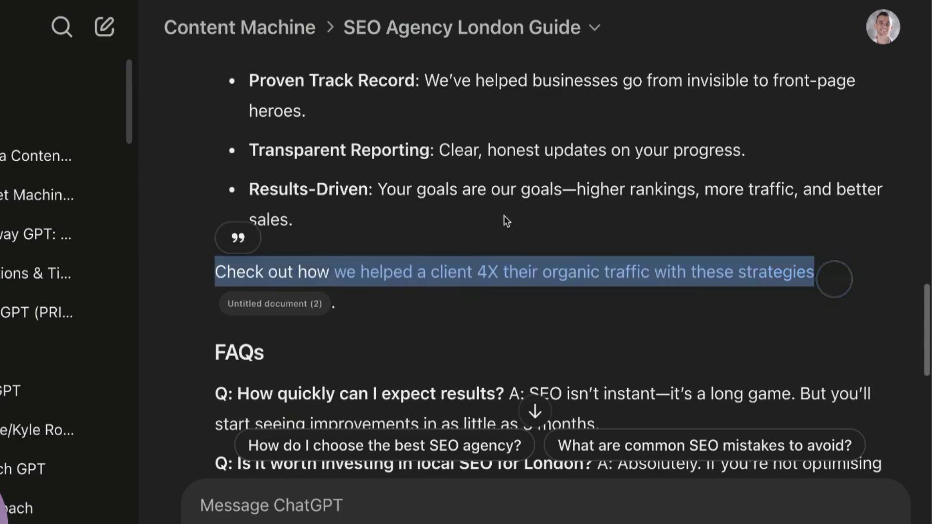
left_click(516, 239)
scroll(516, 239, "up", 20)
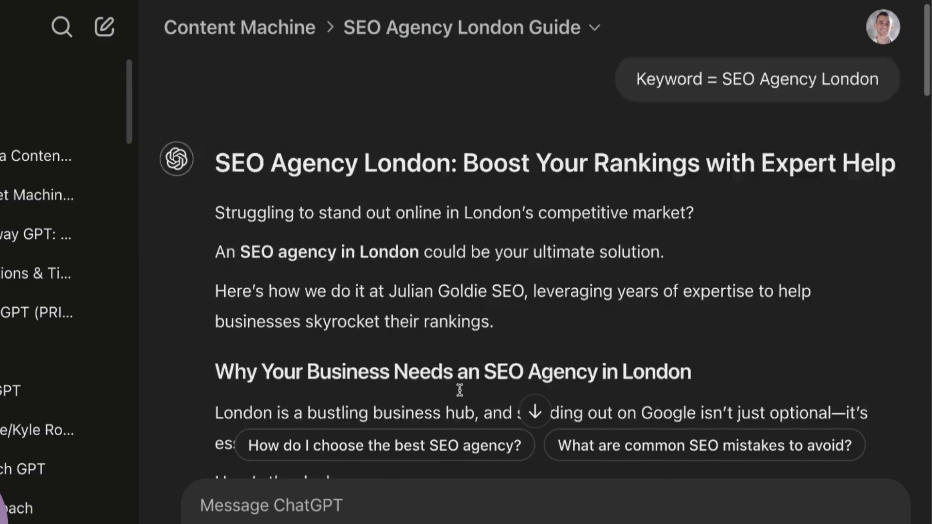
Step: Reread the generated SEO Agency London article, examining its title, introduction, service strategies and link-building section
scroll(459, 390, "up", 1)
left_click_drag(226, 183, 287, 472)
left_click(725, 347)
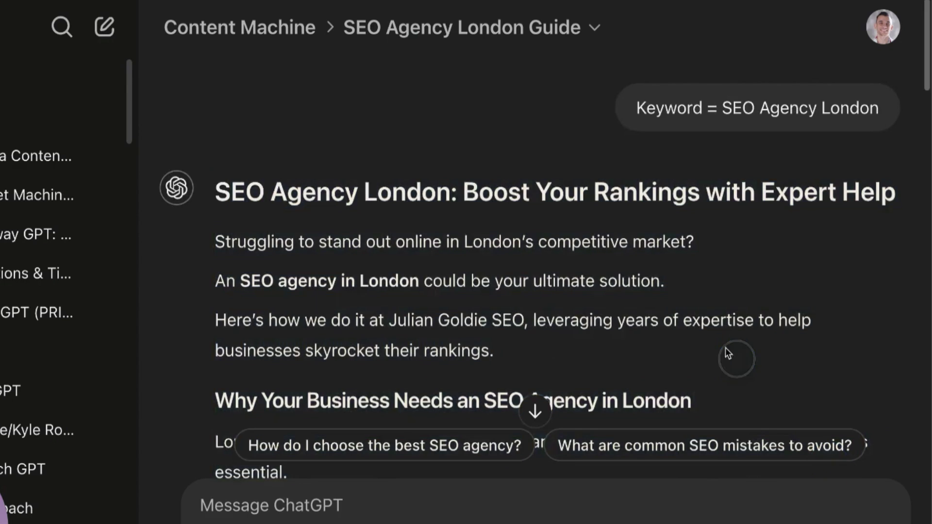
scroll(706, 330, "down", 4)
scroll(505, 301, "up", 4)
left_click_drag(209, 180, 558, 340)
left_click(565, 343)
scroll(667, 405, "down", 1)
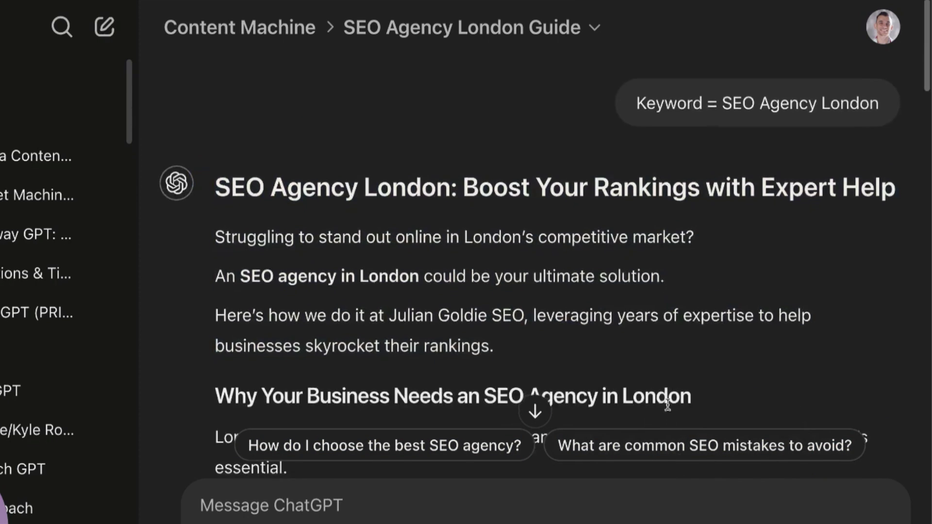
scroll(668, 406, "down", 15)
scroll(616, 354, "up", 10)
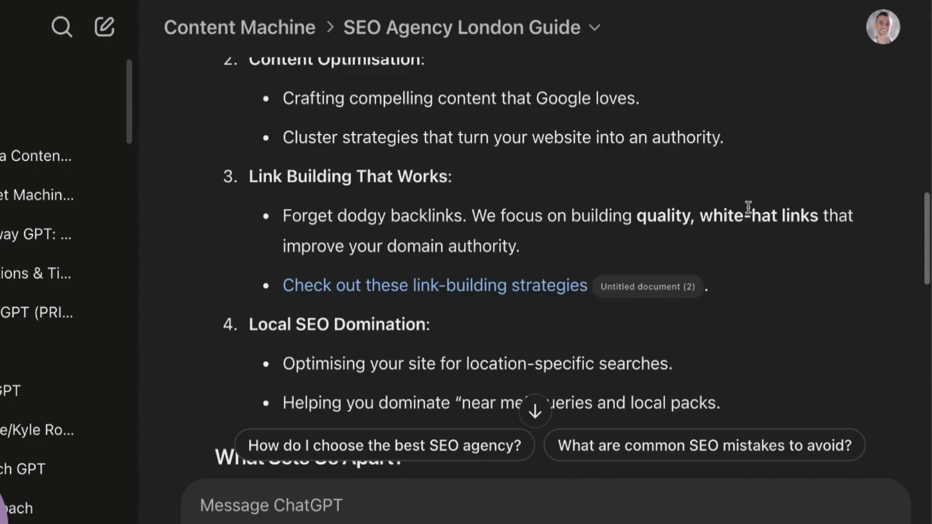
scroll(748, 207, "up", 8)
Step: Return to the Content Machine project and review its project files, including the email copywriting and shorts prompts
left_click(262, 37)
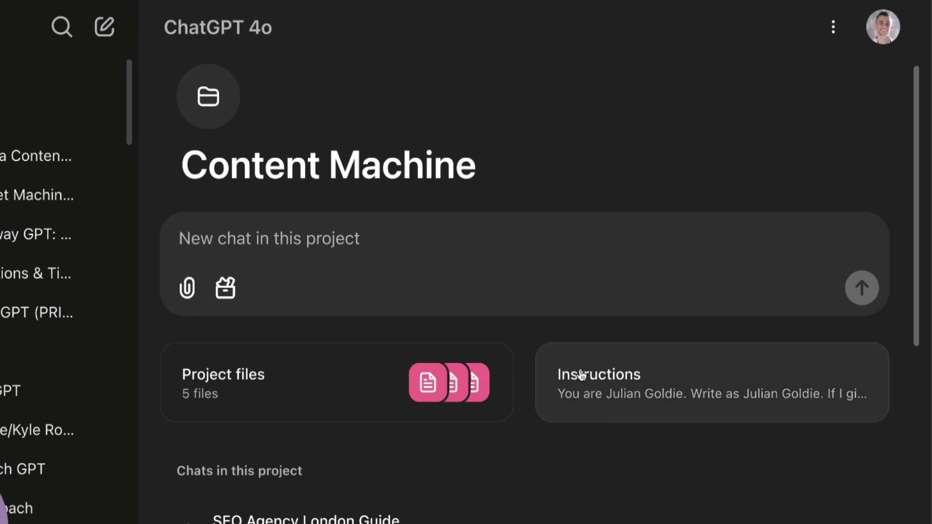
left_click(216, 369)
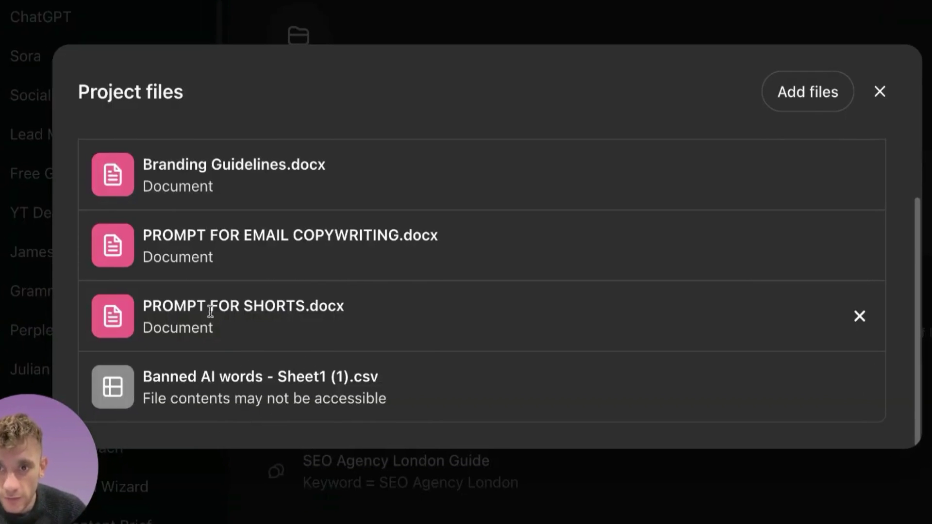
left_click_drag(144, 310, 354, 308)
left_click_drag(187, 236, 403, 236)
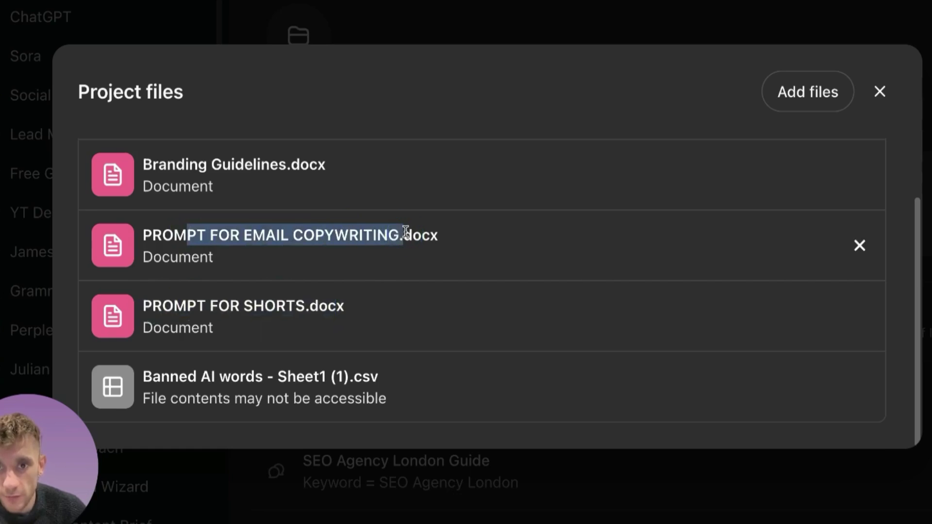
left_click(535, 129)
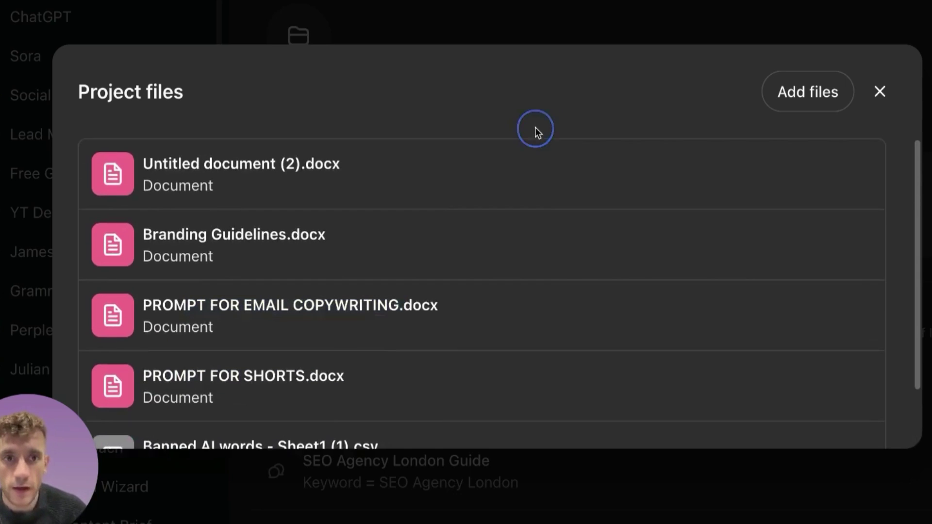
left_click(879, 94)
Step: Review the Content Machine project's instructions through to the end and close them
left_click(832, 312)
scroll(742, 233, "down", 10)
left_click(880, 117)
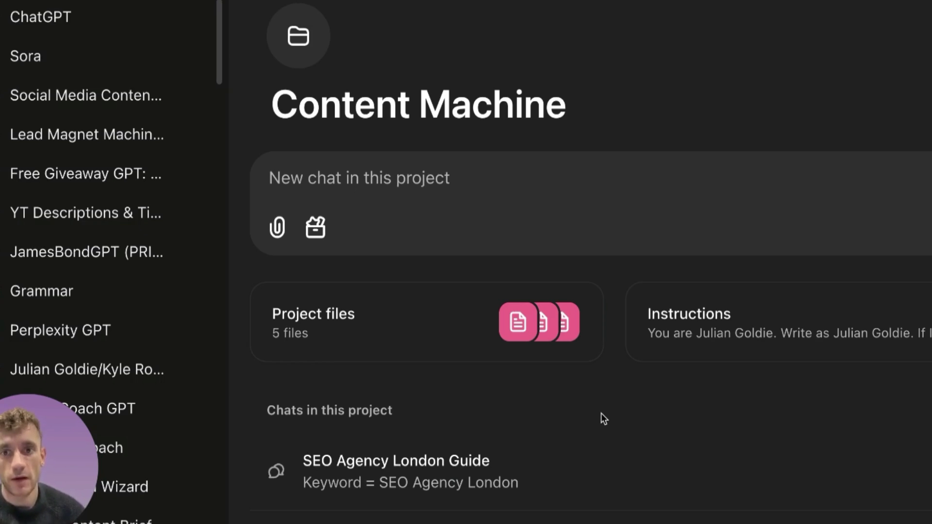
Step: Look at the Picture and Canvas tools offered for a new chat in the Content Machine project
left_click(746, 103)
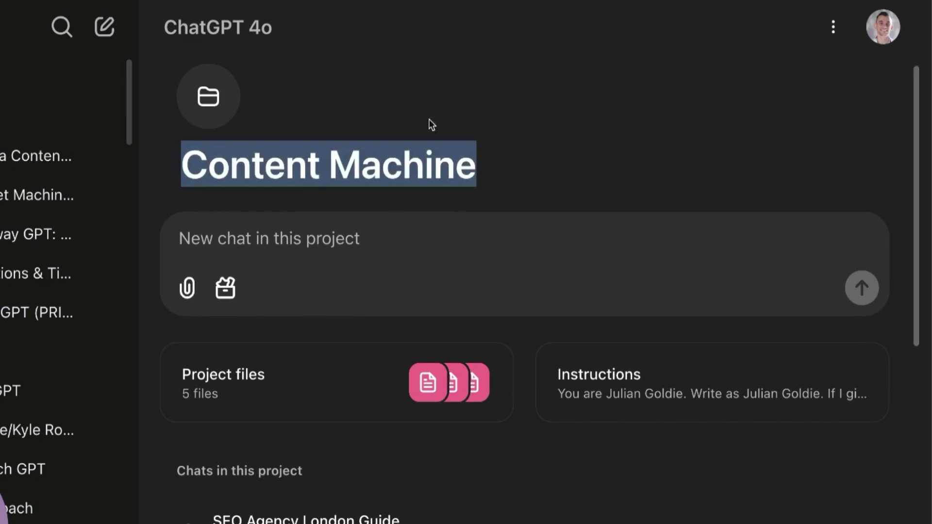
left_click(581, 237)
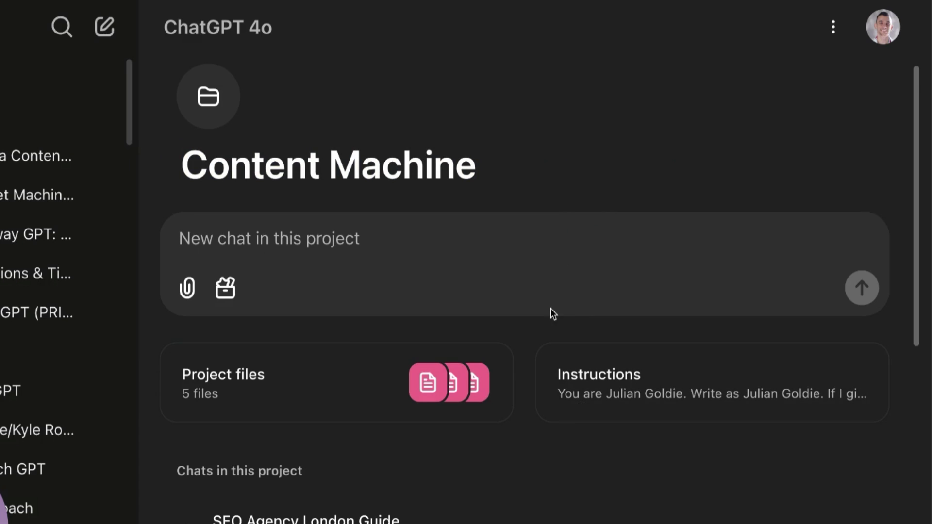
left_click(225, 302)
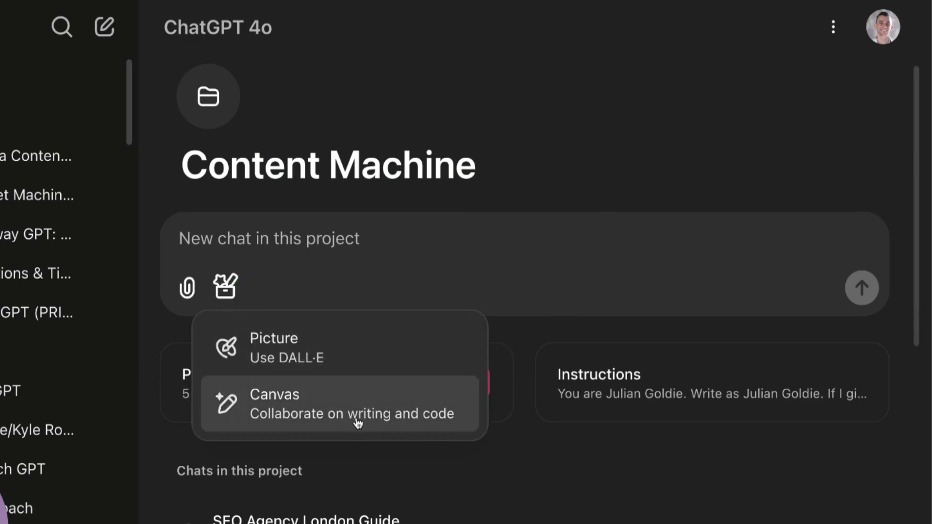
left_click(308, 245)
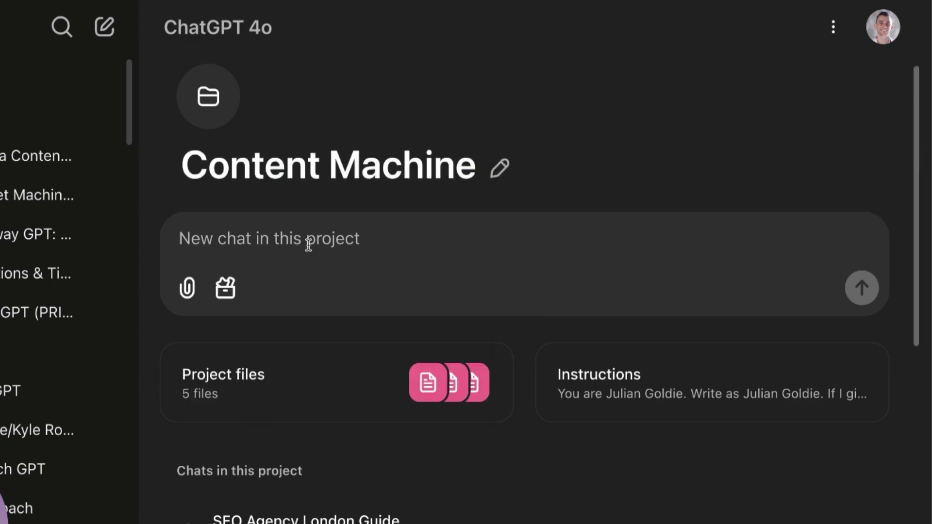
Step: Check the complete list of project files once more and close it
left_click(322, 368)
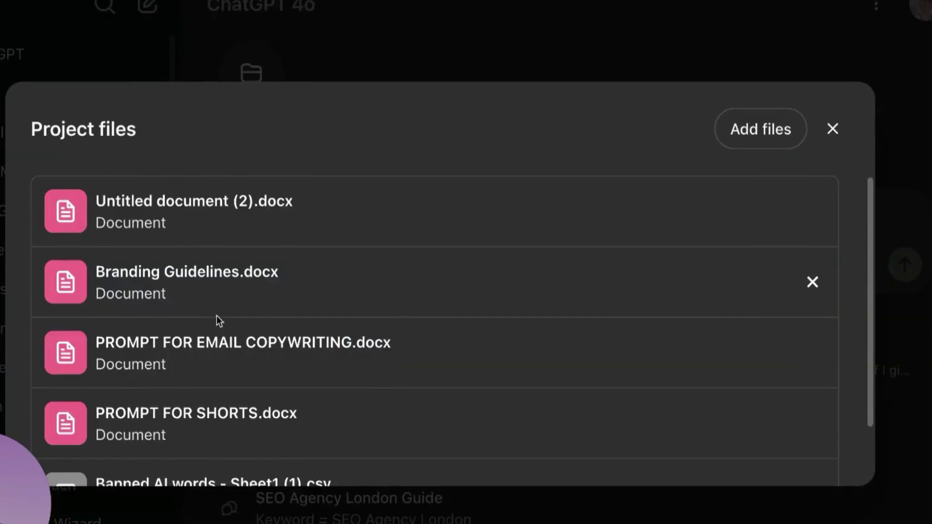
scroll(244, 332, "down", 2)
scroll(313, 296, "up", 2)
left_click(858, 114)
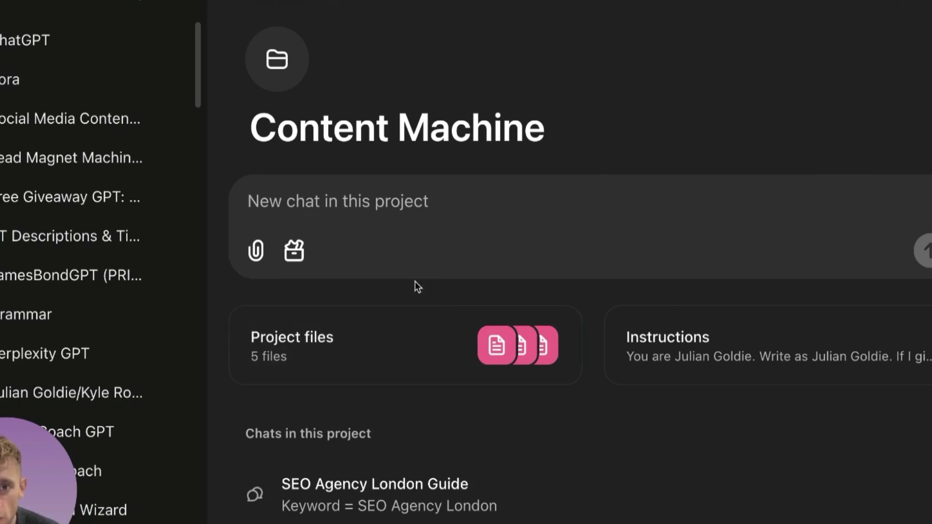
Step: Send "SEO Agency London" as a new project chat using Canvas and read the article it writes
left_click(294, 251)
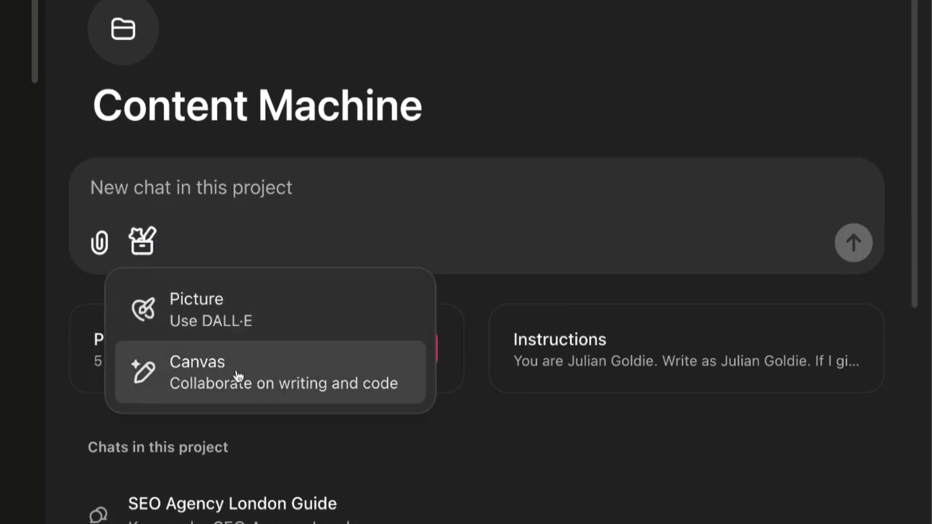
left_click(297, 383)
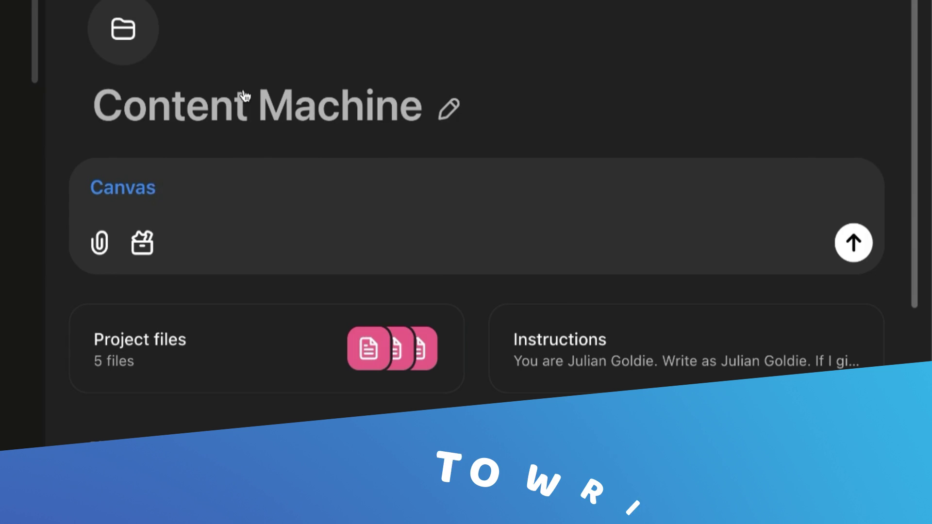
type("SEO Agency London")
key("Return")
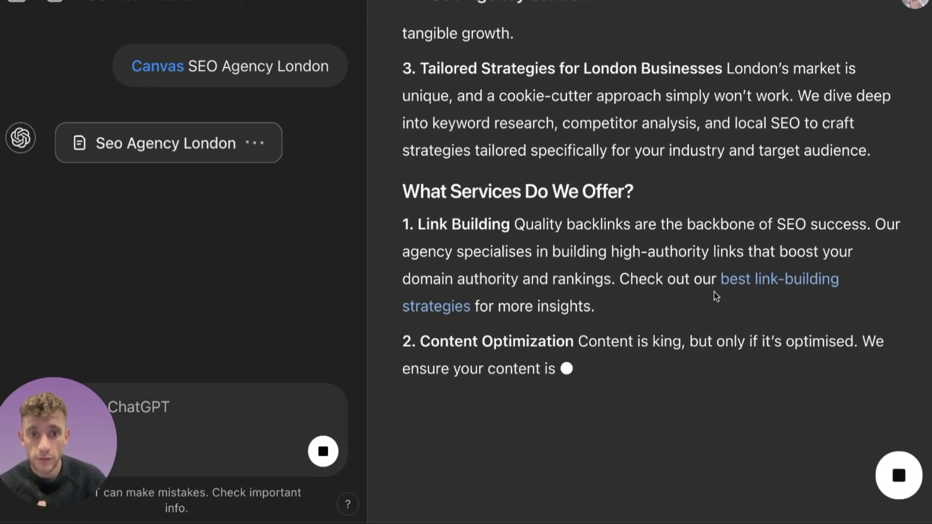
scroll(495, 156, "up", 15)
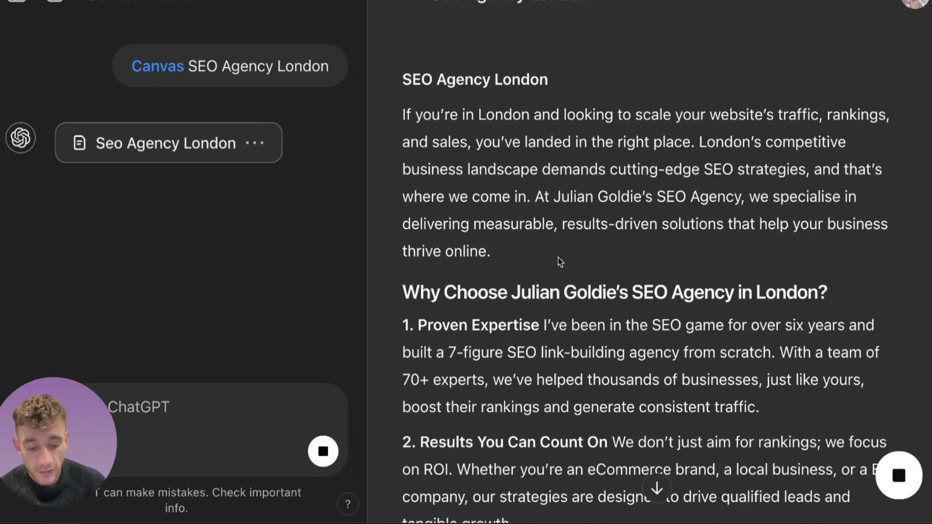
scroll(512, 219, "down", 10)
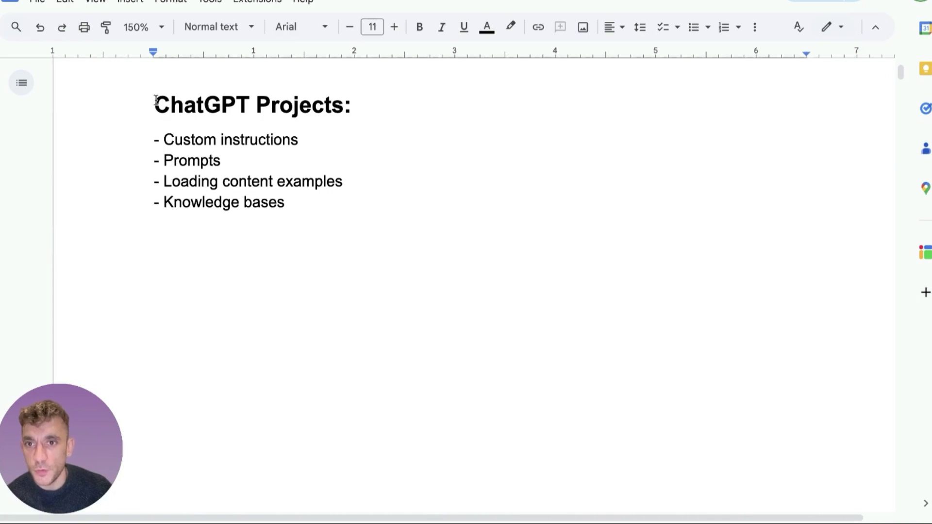
Step: Switch to the ChatGPT Projects document in Google Docs and review its topic notes and the Negative AI words link
left_click_drag(155, 100, 350, 106)
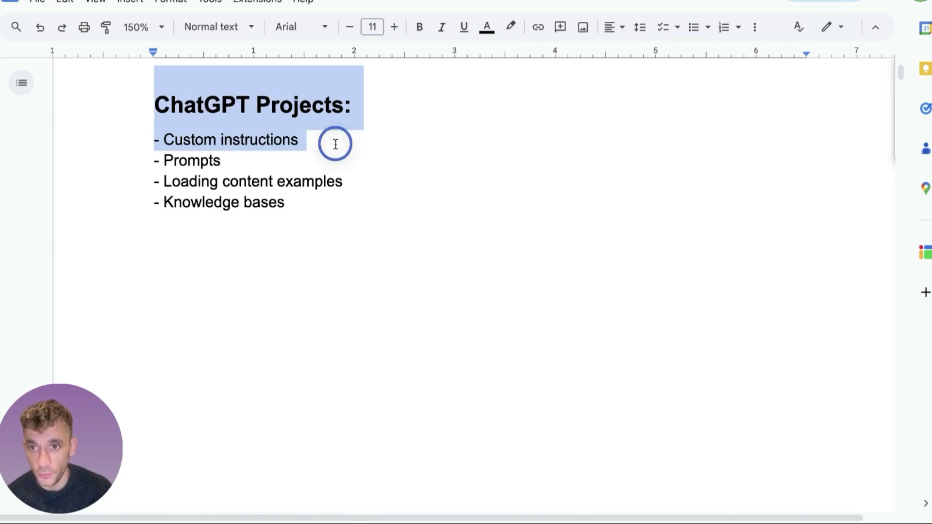
left_click_drag(330, 156, 377, 191)
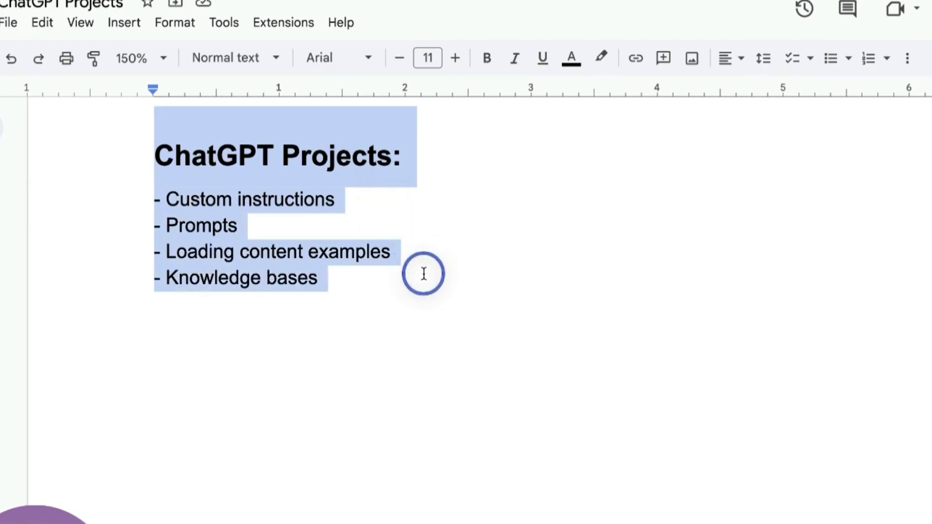
key("ctrl+x")
scroll(383, 265, "up", 6)
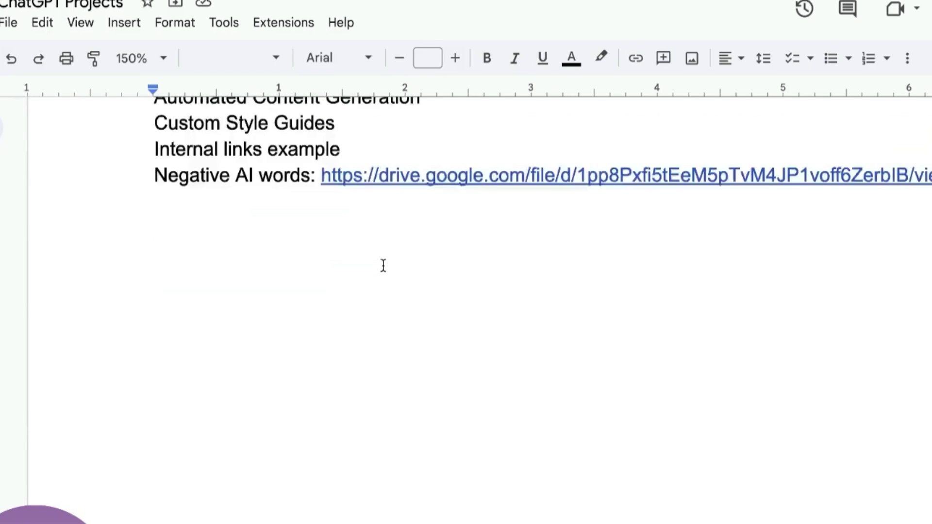
scroll(426, 343, "down", 6)
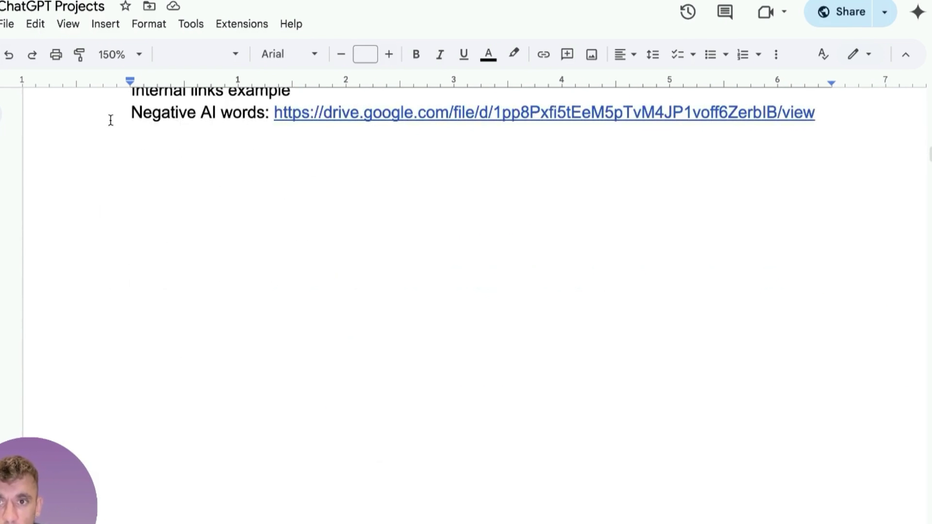
scroll(100, 249, "up", 4)
left_click(838, 337, "shift")
key("ctrl+x")
scroll(393, 431, "down", 15)
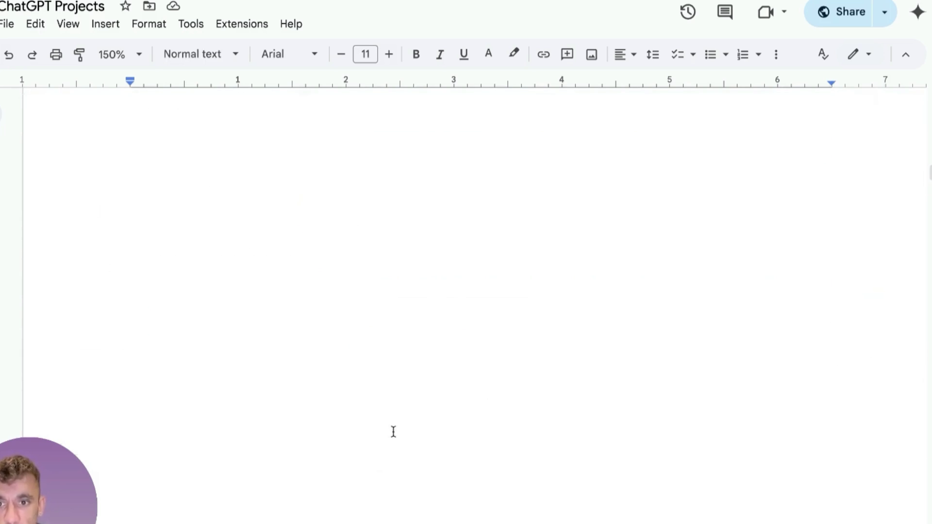
Step: Look through the document's prompt for creating 3 versions of a short and go on to the SOP
scroll(390, 402, "down", 20)
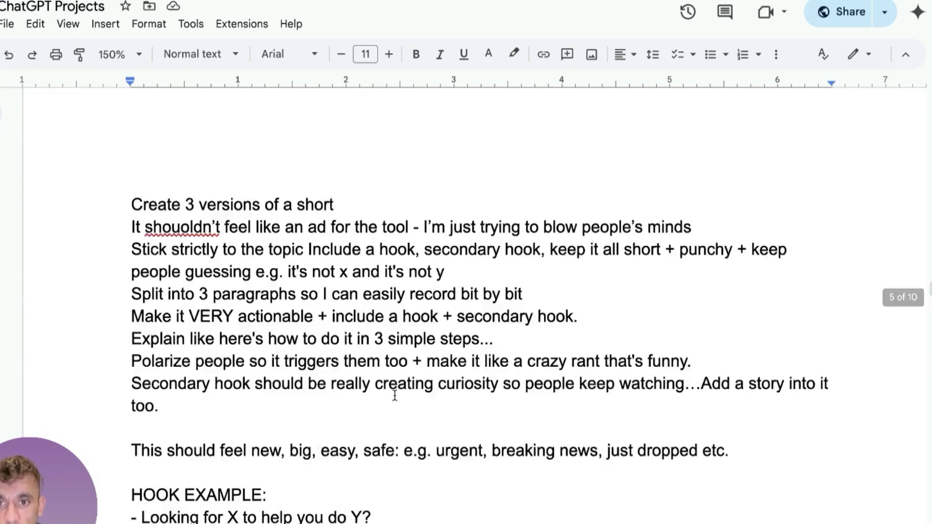
scroll(353, 389, "up", 1)
scroll(366, 376, "down", 20)
scroll(372, 394, "up", 9)
scroll(256, 279, "down", 4)
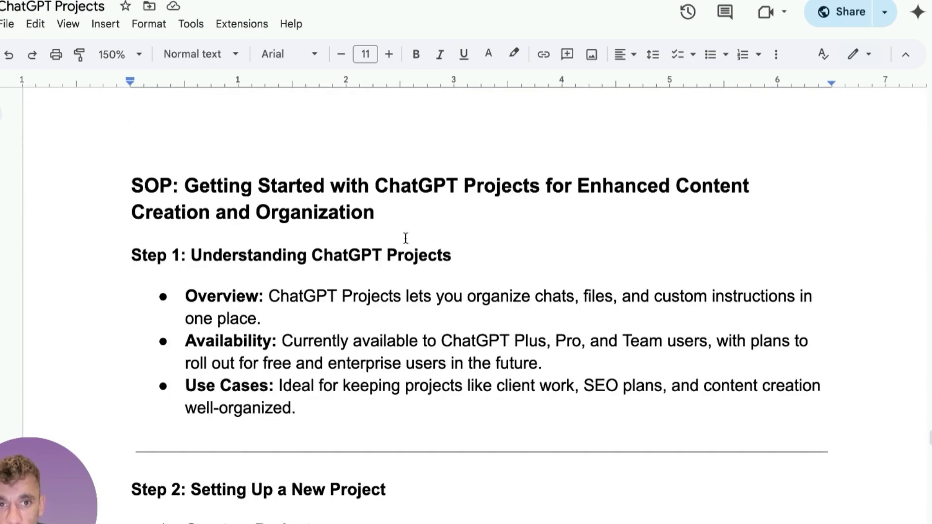
Step: Review the SOP on getting started with ChatGPT Projects and open the document's sharing options
scroll(405, 237, "down", 15)
scroll(440, 298, "up", 15)
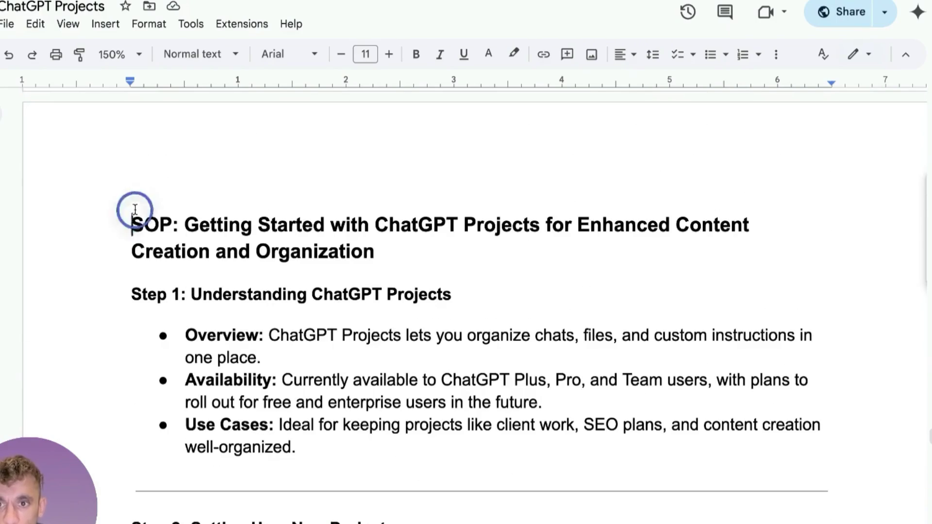
left_click_drag(135, 208, 453, 294)
scroll(456, 305, "down", 20)
scroll(459, 318, "up", 5)
scroll(456, 359, "down", 20)
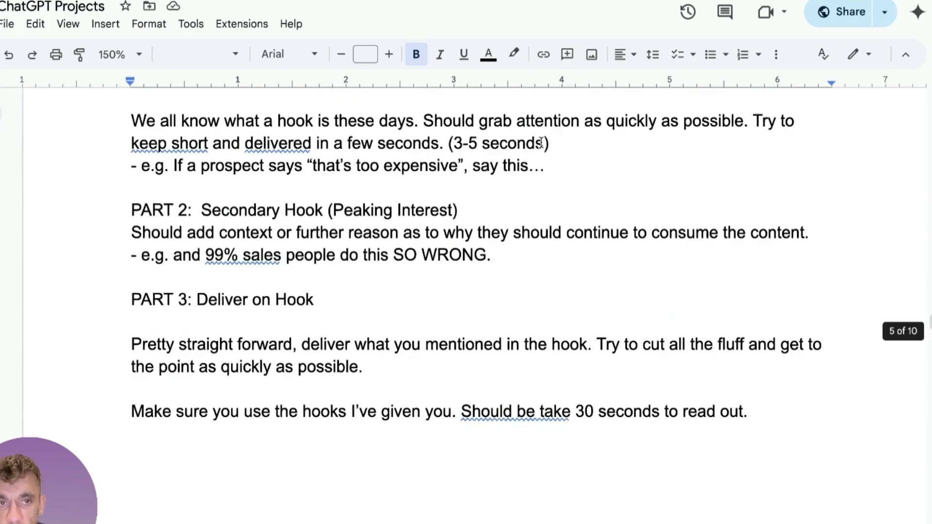
left_click(850, 13)
left_click(594, 408)
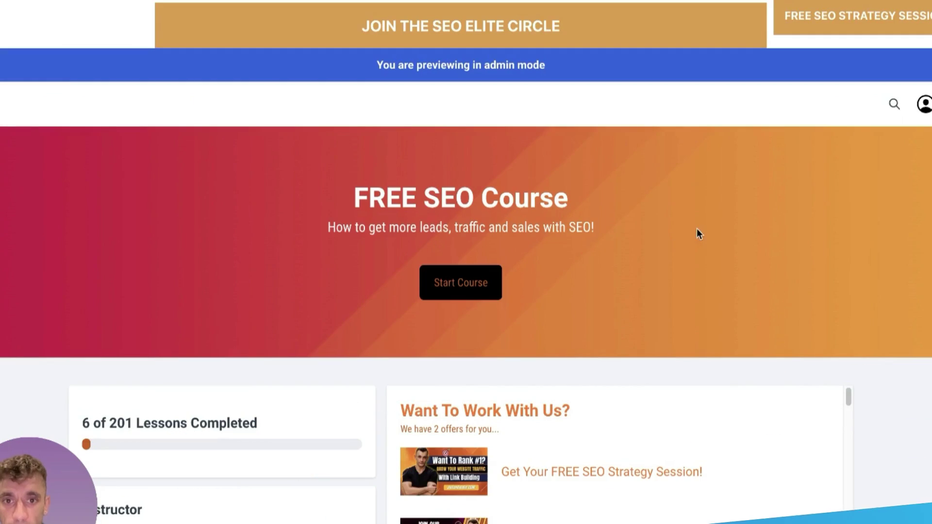
Step: Switch to the FREE SEO Course page and browse its lessons on keyword research, link building, quality control and topical maps
scroll(697, 228, "down", 4)
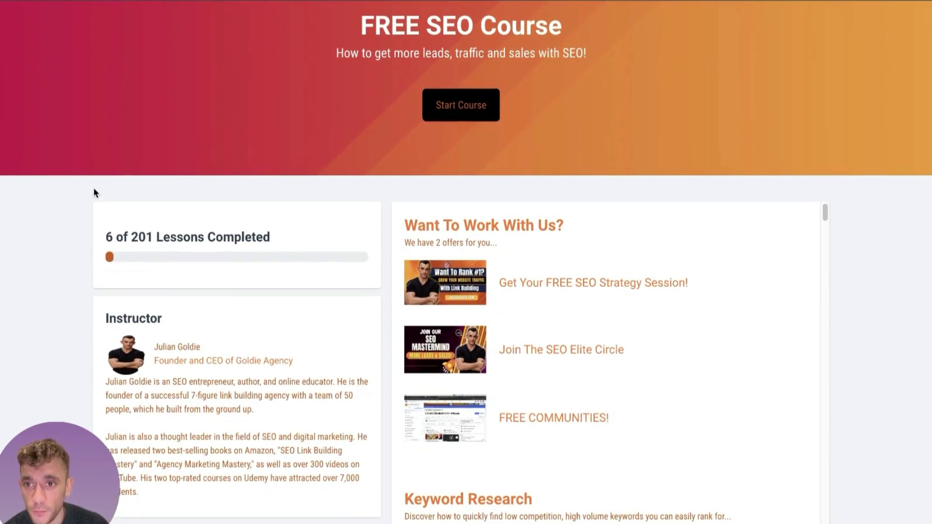
scroll(523, 318, "down", 3)
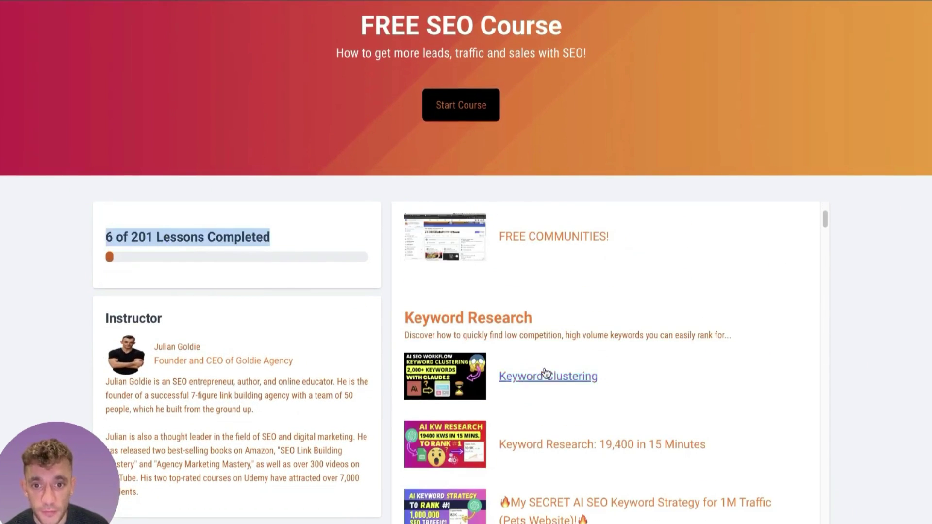
scroll(541, 391, "down", 15)
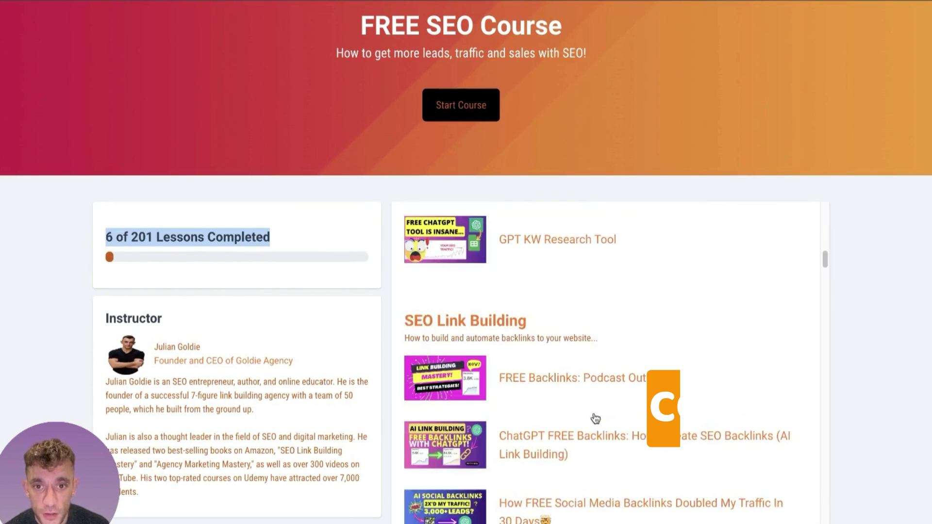
scroll(603, 424, "down", 15)
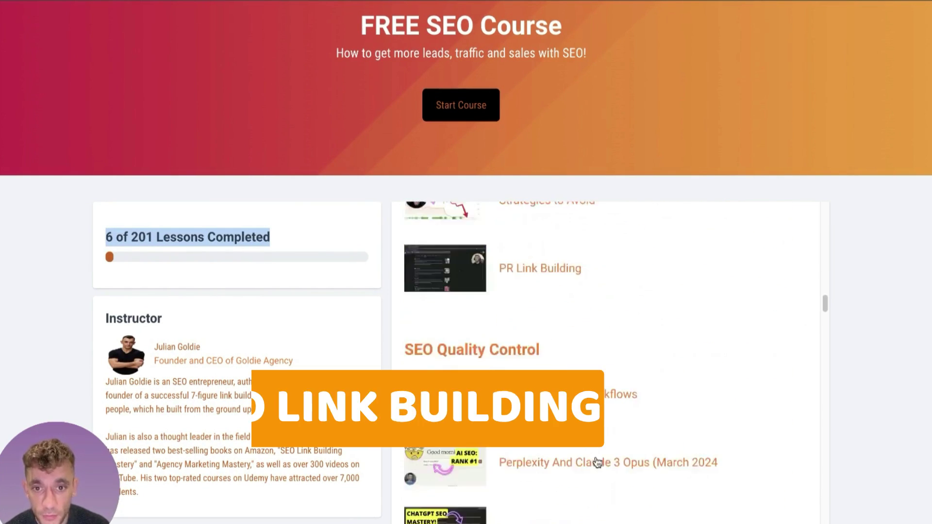
scroll(593, 447, "up", 1)
scroll(588, 435, "down", 12)
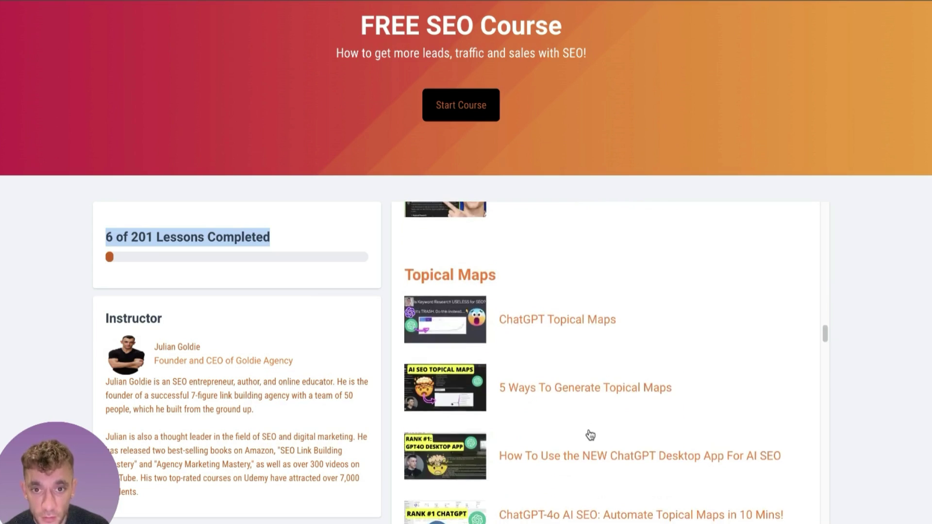
scroll(607, 486, "down", 15)
scroll(612, 478, "up", 13)
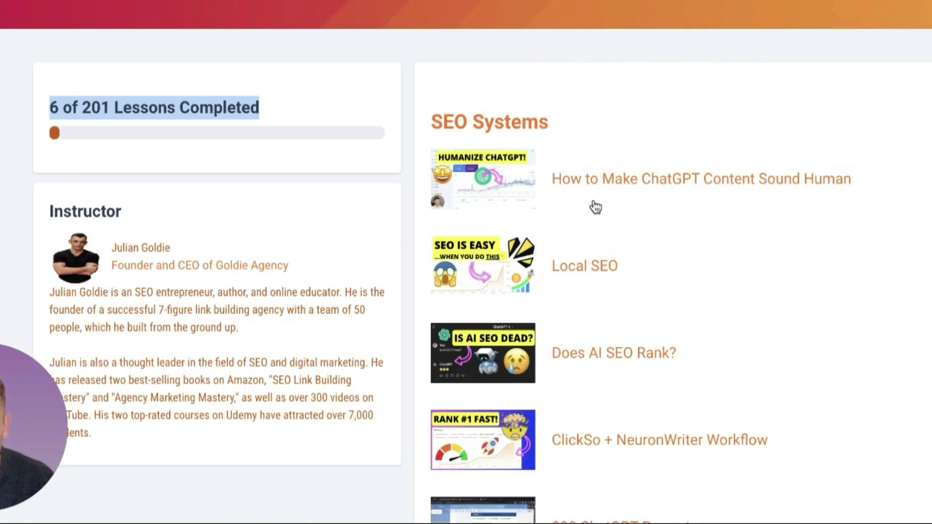
Step: Browse the course's remaining lessons on SEO Systems, Traffic Diversification and AI tools such as Perplexity, Claude, ChatGPT Canvas and Gemini
scroll(543, 379, "down", 15)
scroll(627, 359, "down", 12)
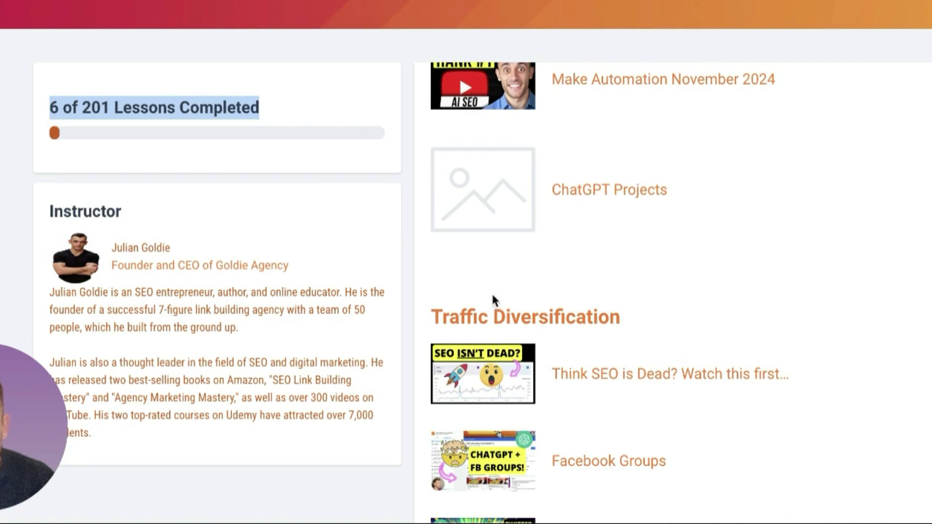
scroll(609, 301, "down", 14)
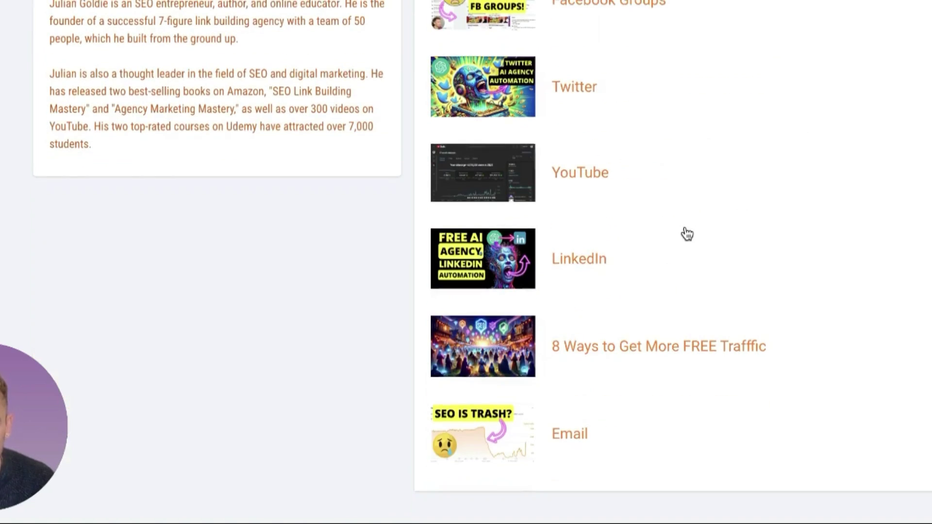
scroll(661, 253, "up", 6)
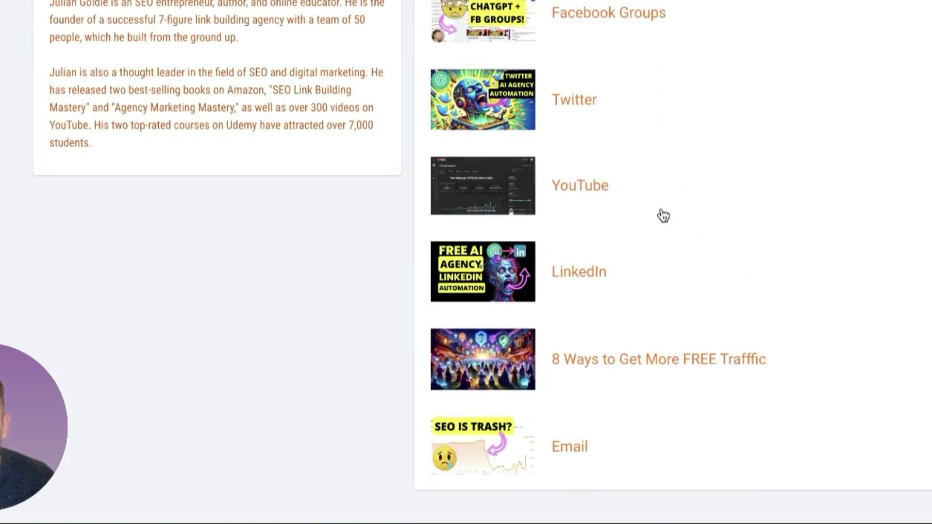
scroll(641, 311, "down", 12)
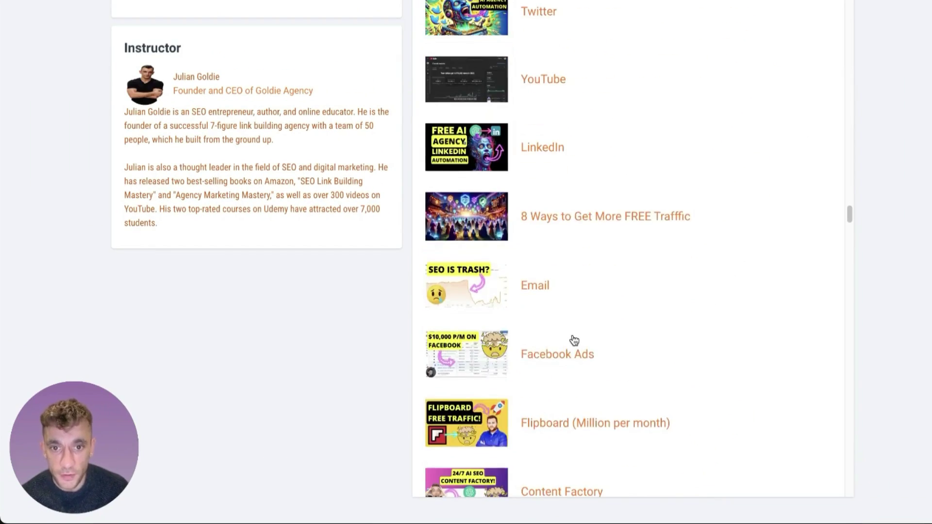
scroll(588, 365, "down", 20)
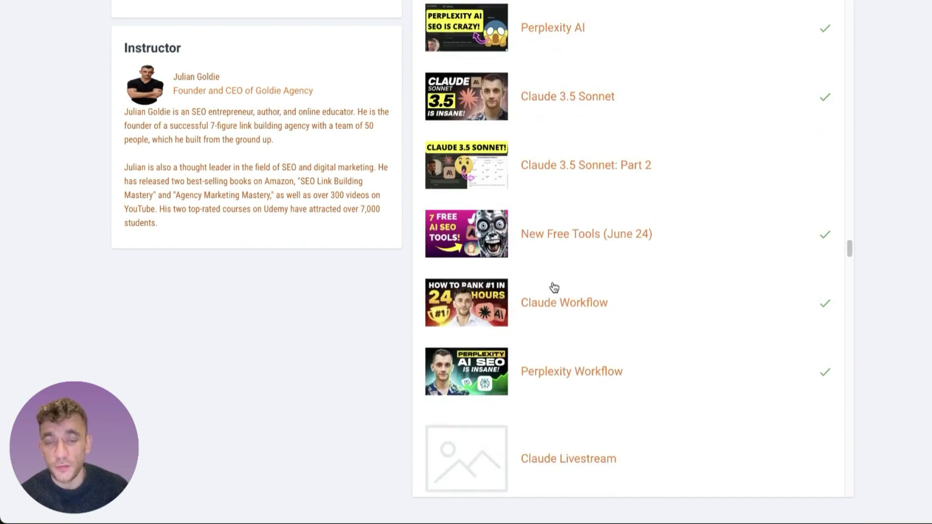
scroll(567, 341, "down", 20)
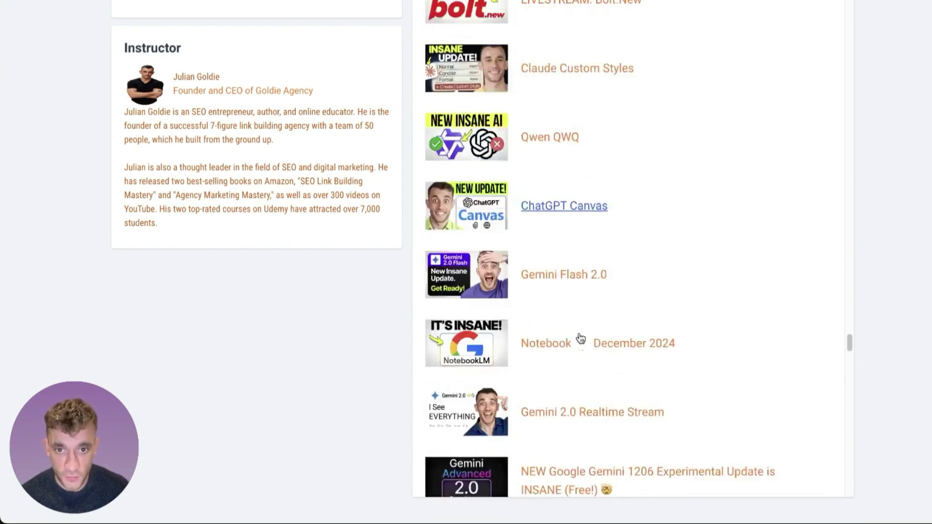
Step: Switch to the free link building strategy session page and review its offer for website owners
scroll(576, 330, "up", 20)
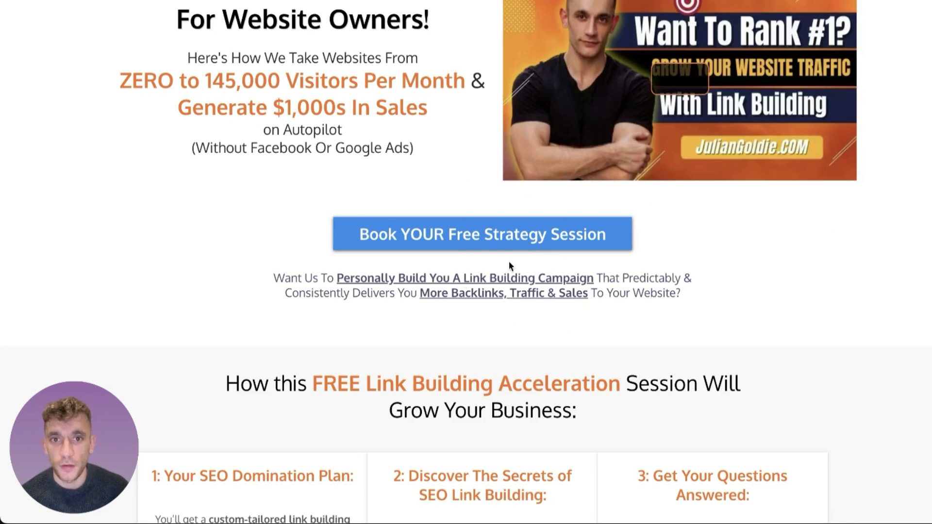
scroll(350, 209, "up", 1)
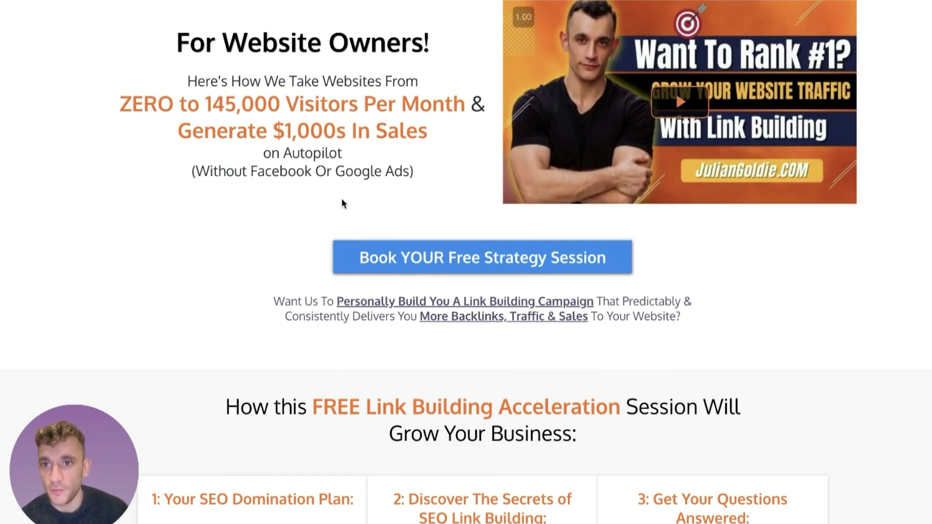